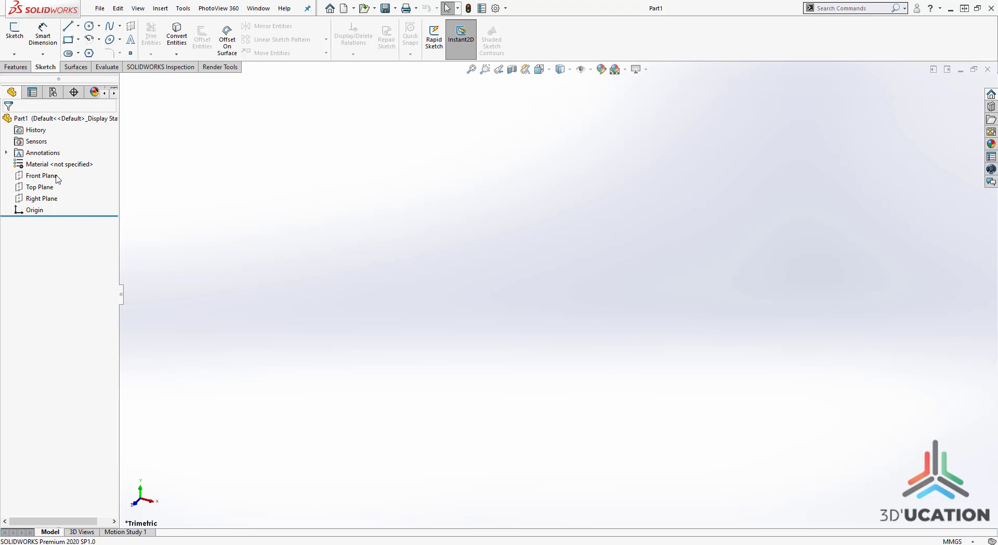
Step: Sketch a horizontal centerpoint straight slot on the Right Plane, centred on the origin, about 191 mm between arc centres and 27.6 mm wide
left_click(42, 200)
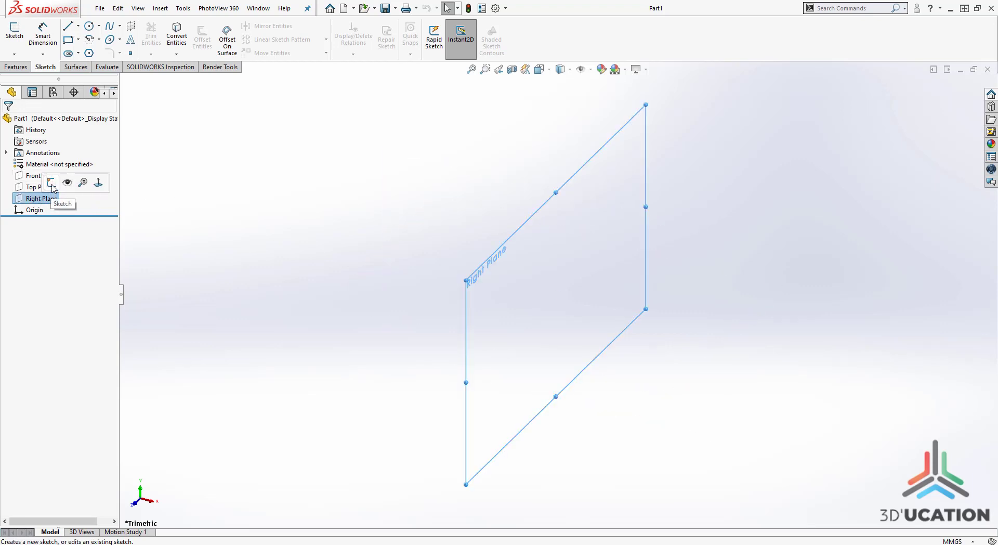
left_click(51, 182)
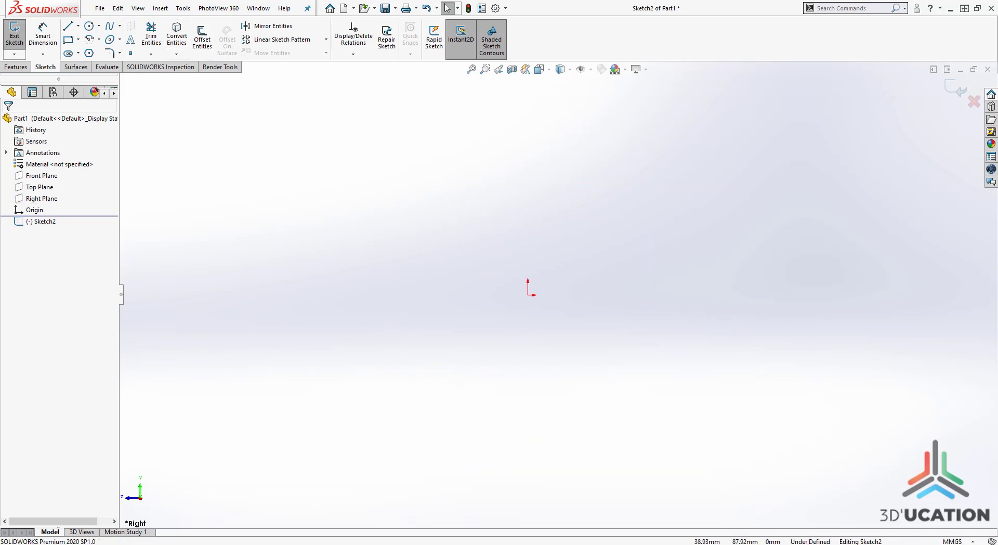
left_click(291, 0)
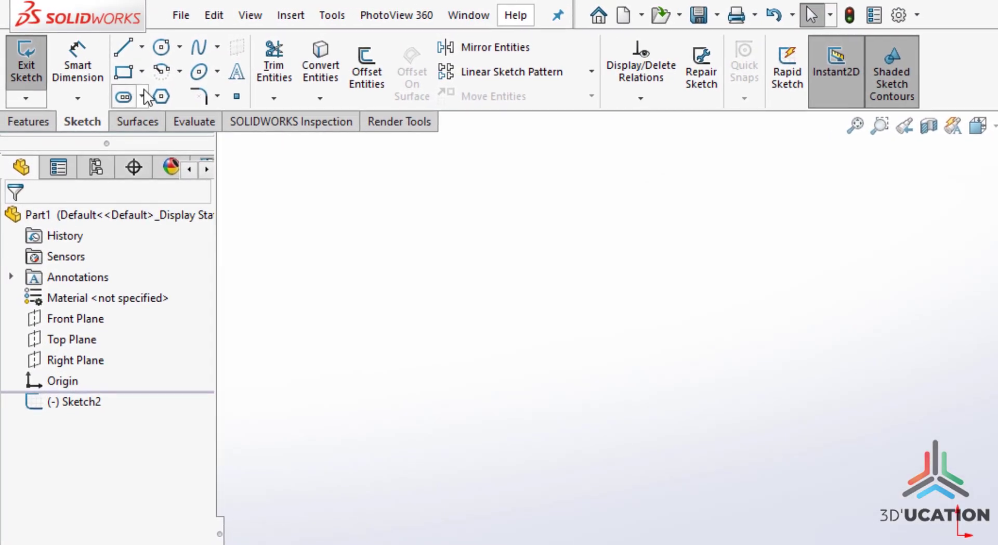
left_click(151, 103)
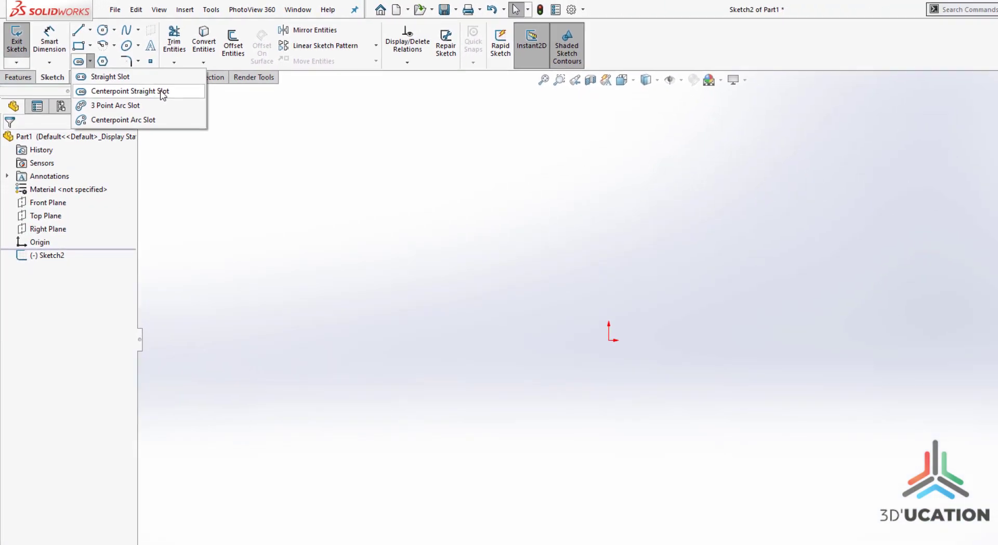
left_click(258, 146)
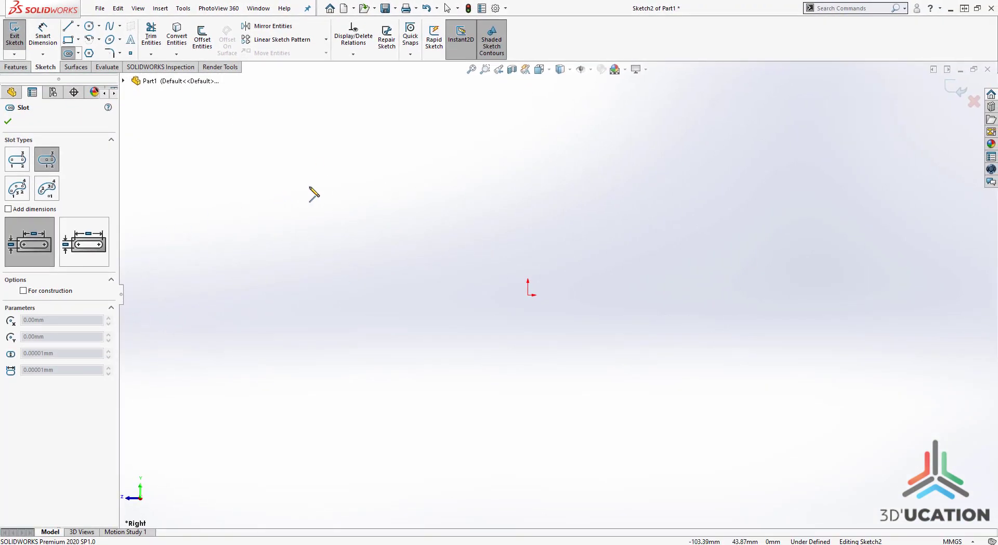
left_click(529, 295)
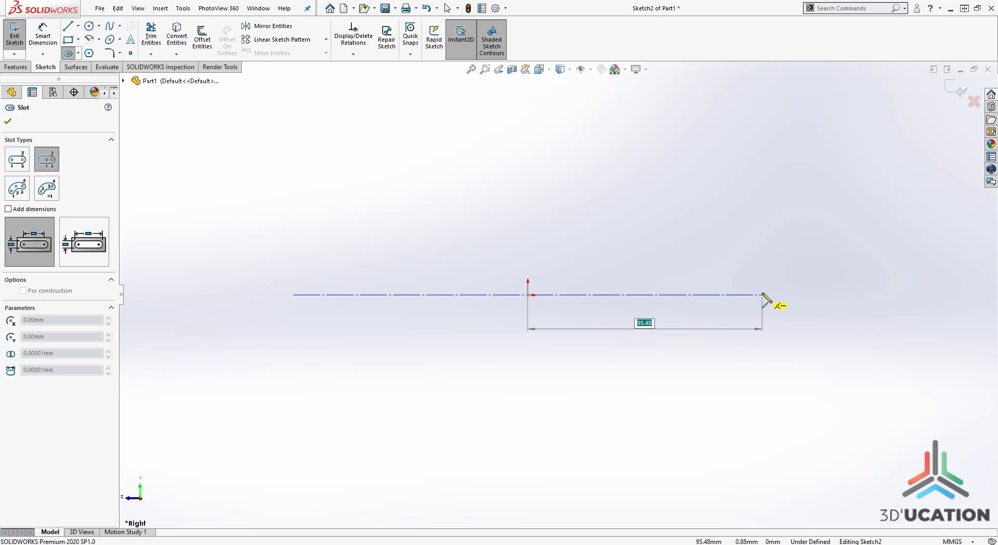
left_click(762, 294)
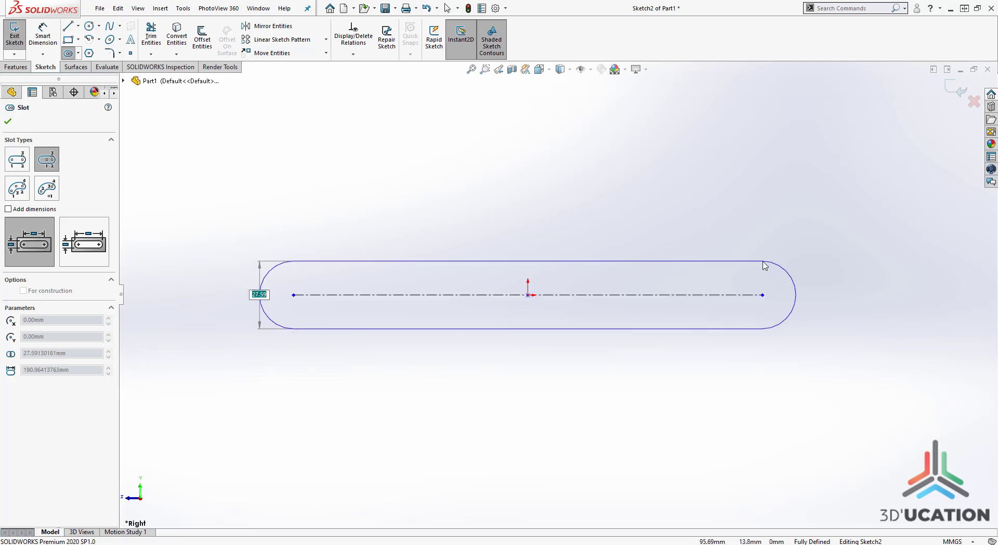
left_click(764, 266)
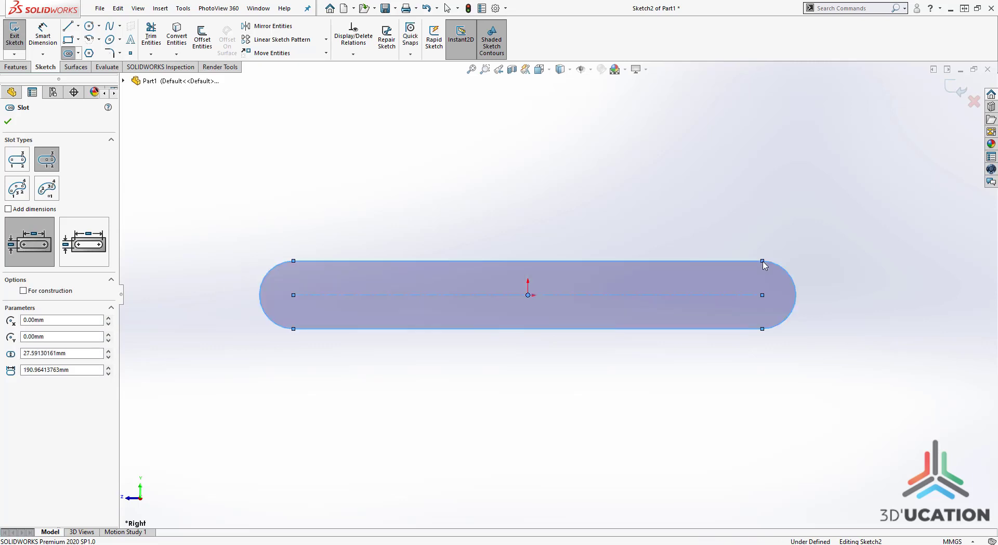
Step: Examine the existing relations of the slot's centreline
left_click(43, 36)
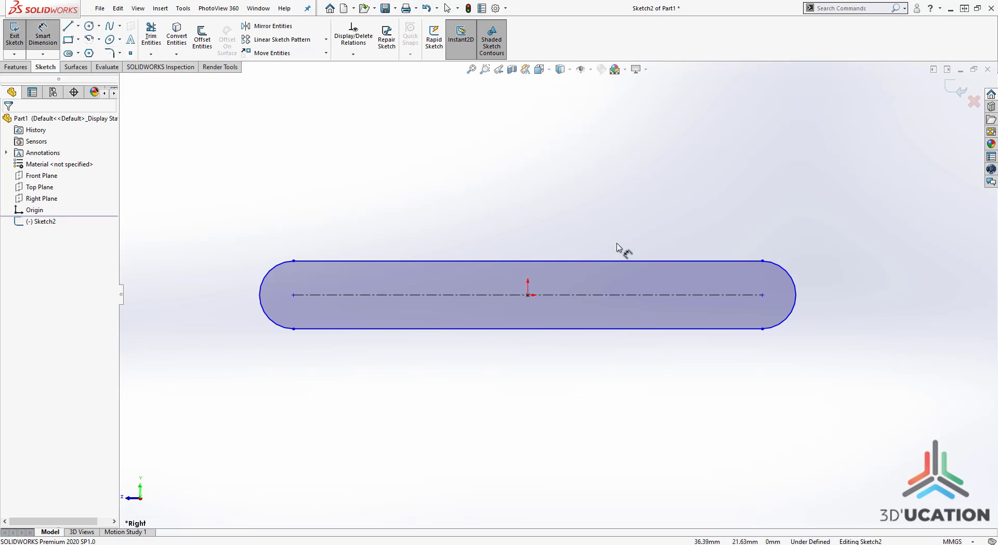
key("Escape")
left_click(615, 294)
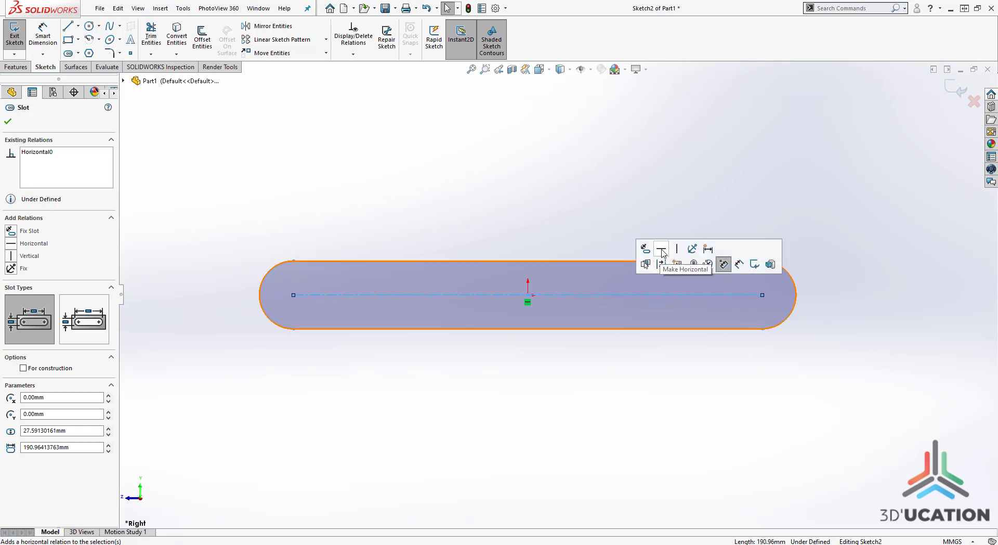
left_click(742, 365)
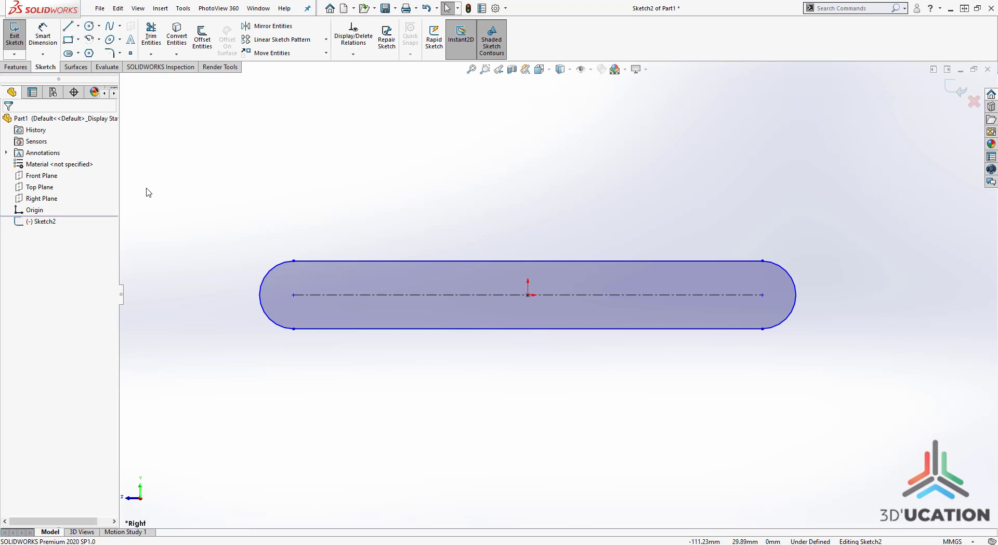
Step: Dimension the distance between the slot's arc centres as 60 mm
left_click(43, 36)
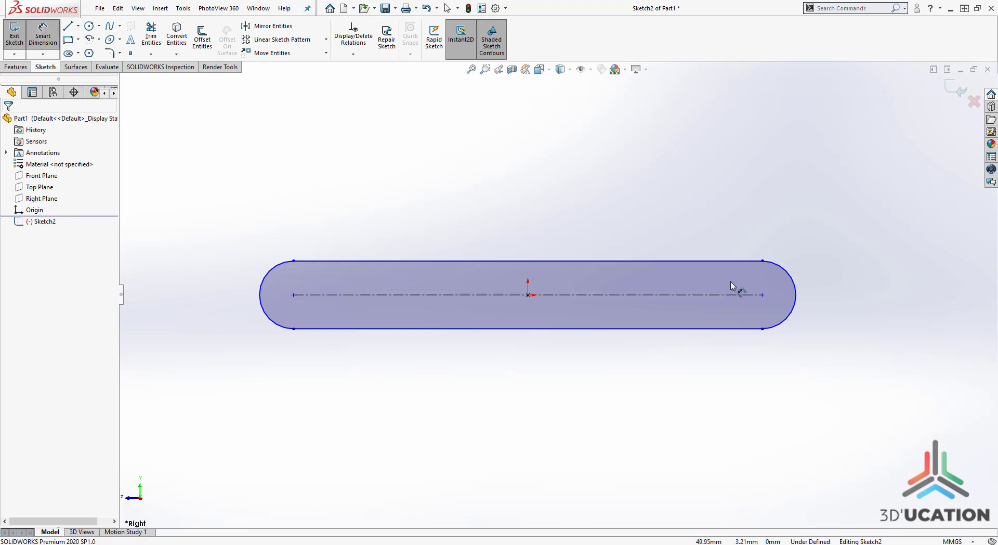
left_click(648, 301)
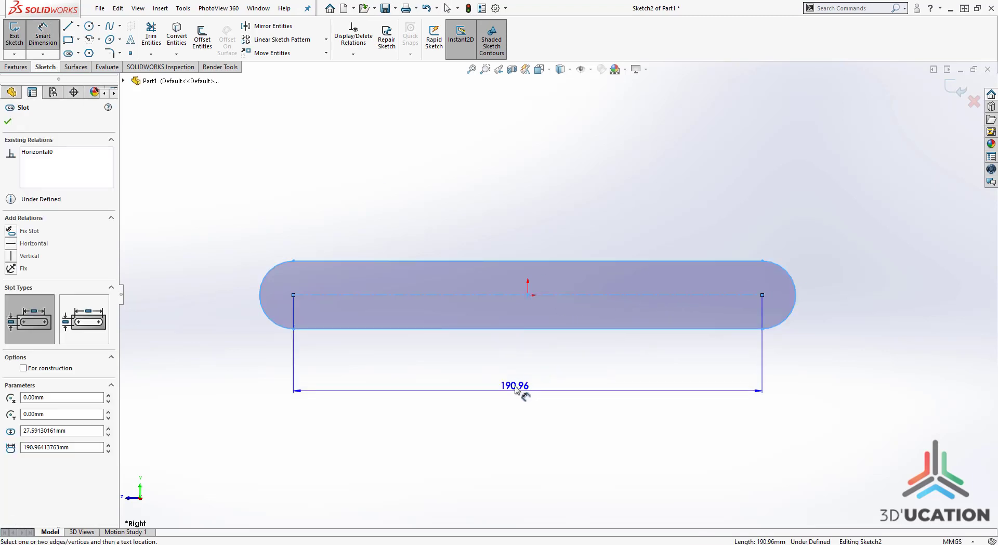
left_click(517, 387)
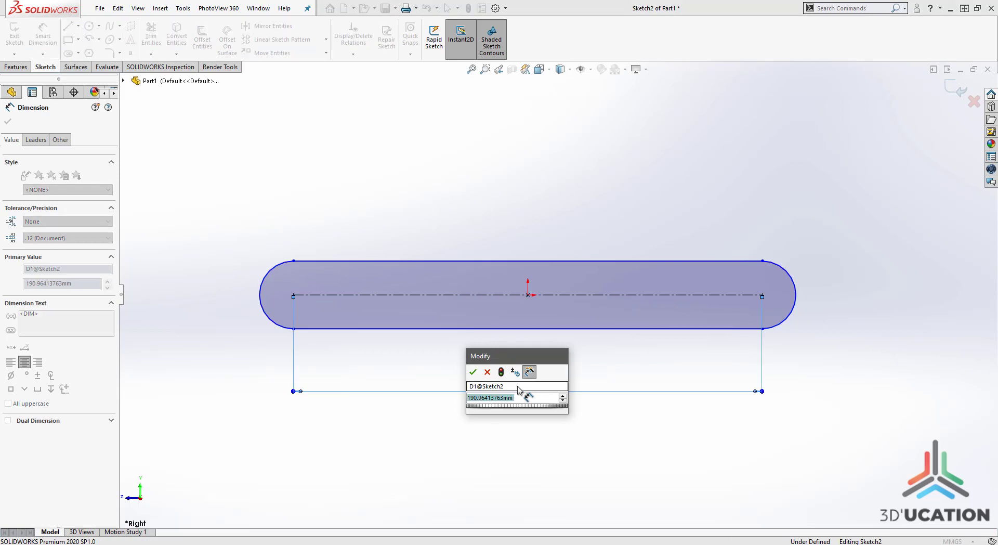
type("60")
key("Return")
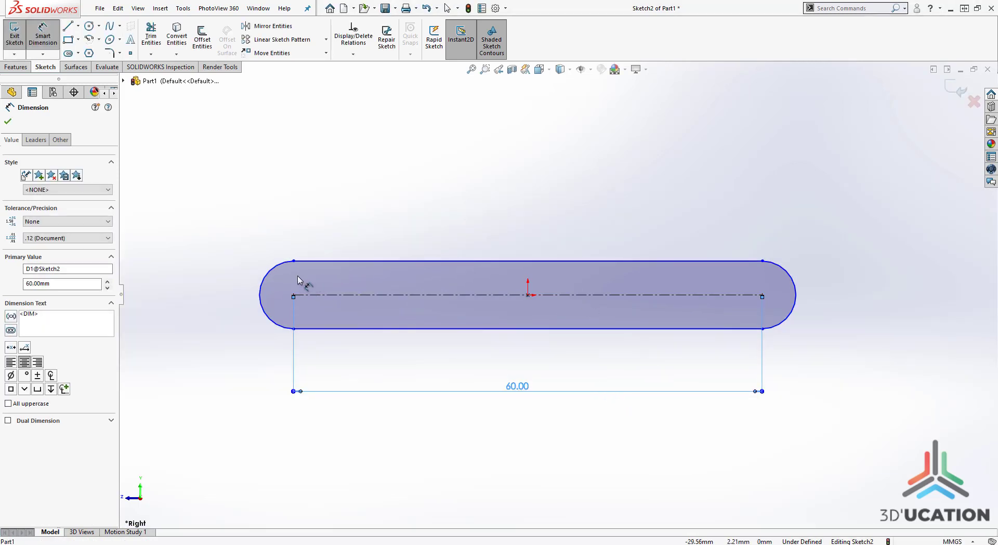
Step: Dimension the slot's width between its two straight edges as 20 mm
left_click(311, 261)
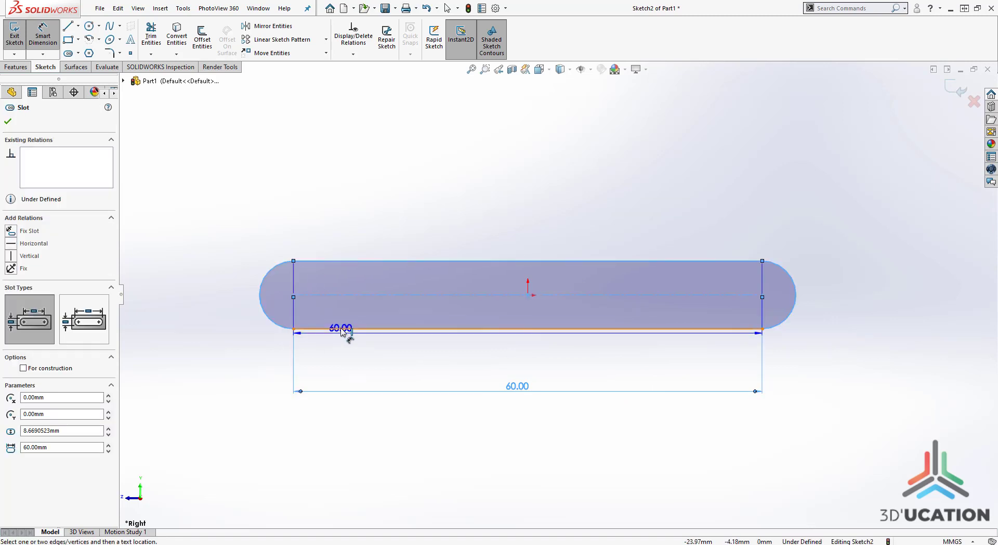
left_click(336, 330)
left_click(208, 308)
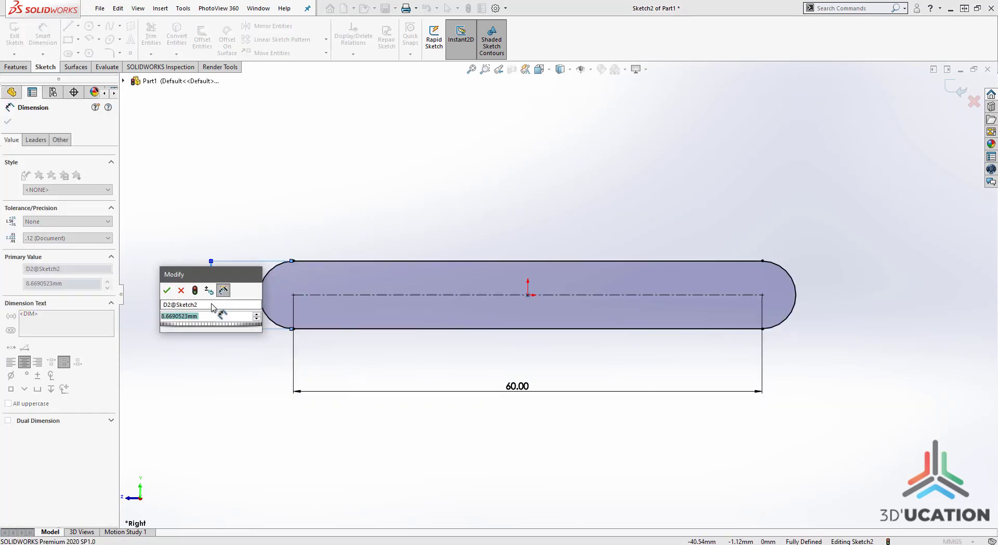
type("20")
key("Return")
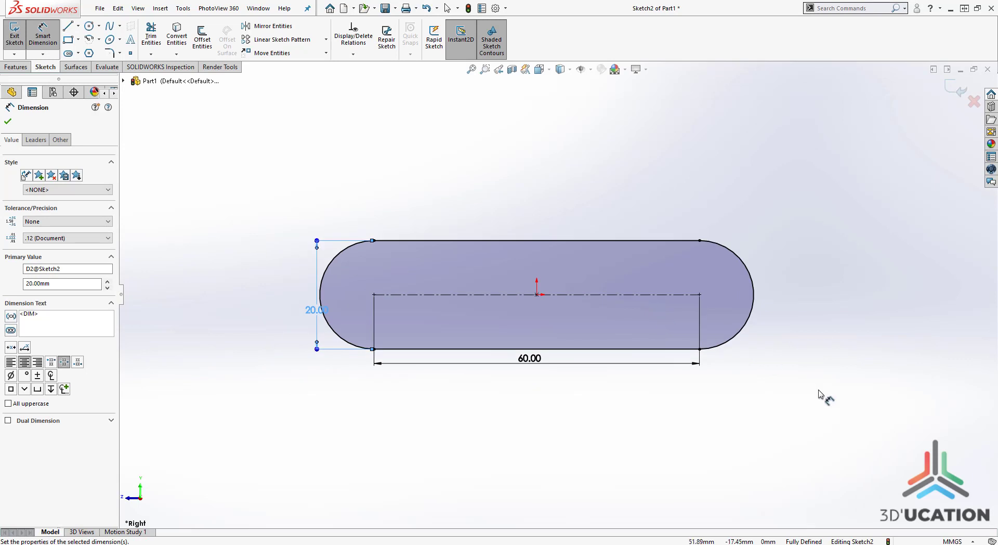
left_click(818, 390)
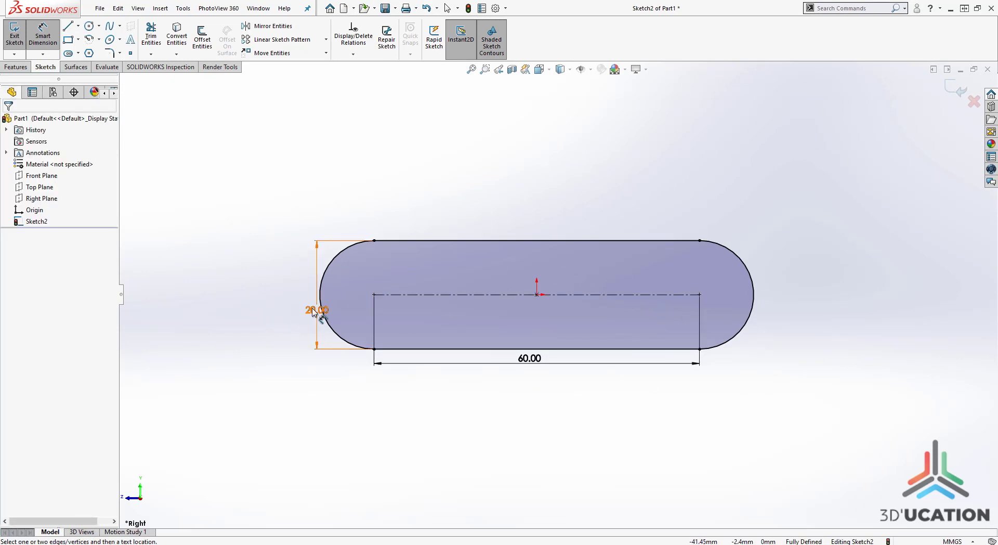
Step: Move the 20 mm width dimension further out from the slot and the 60 mm length dimension above it
left_click_drag(314, 312, 280, 295)
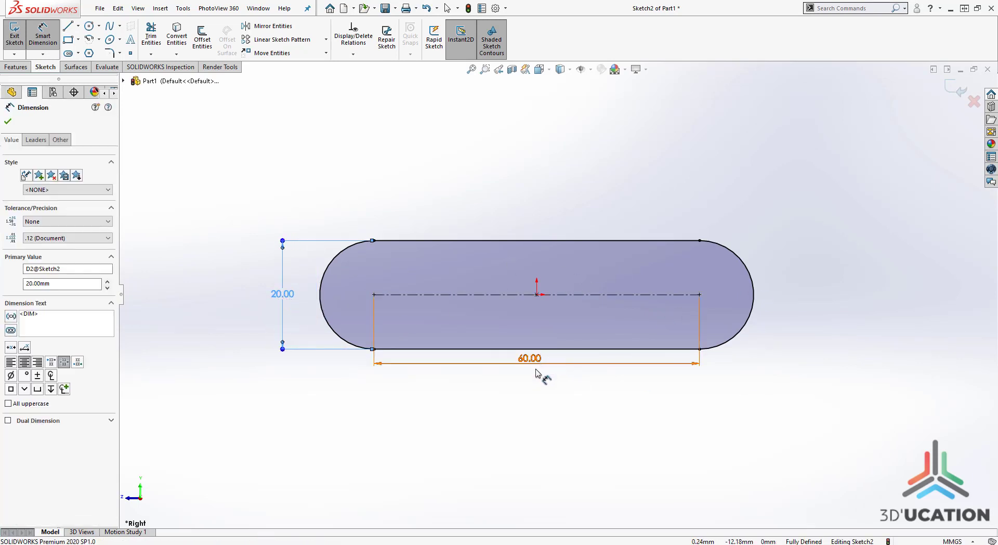
left_click_drag(537, 373, 525, 182)
left_click(790, 263)
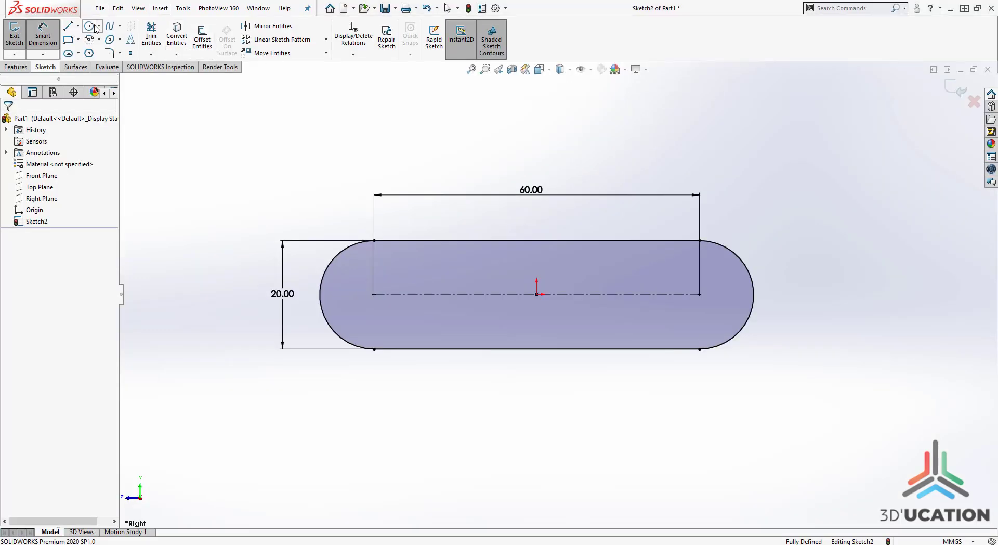
Step: Draw a circle on each of the slot's arc centres, about 9.4 mm in diameter at the left end and 10.2 mm at the right
left_click(89, 25)
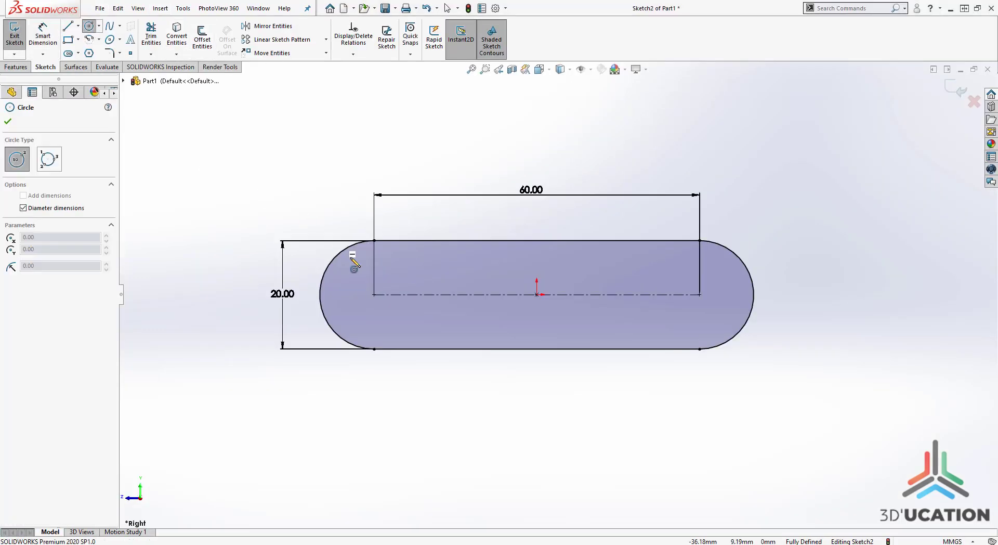
left_click(374, 295)
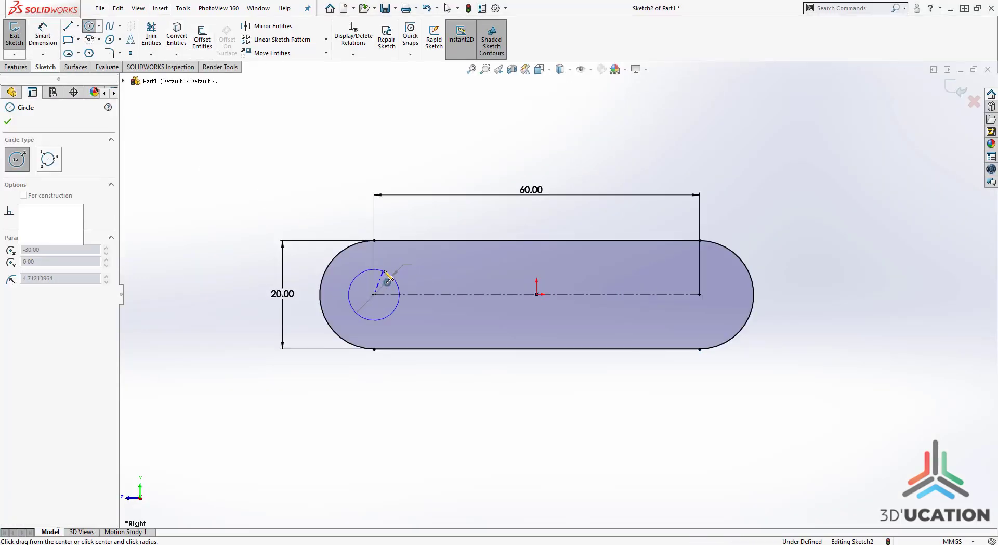
left_click(390, 277)
left_click(700, 295)
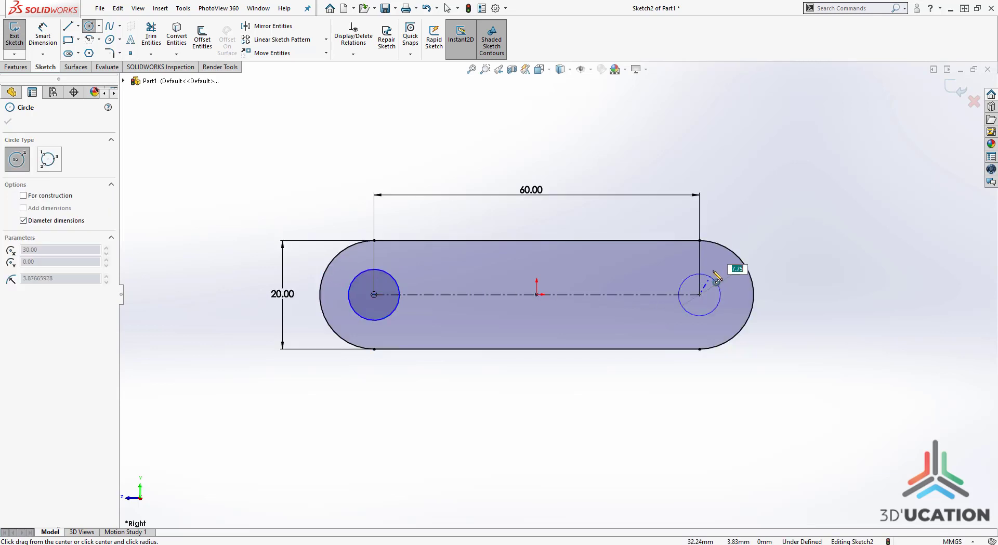
left_click(719, 276)
key("Escape")
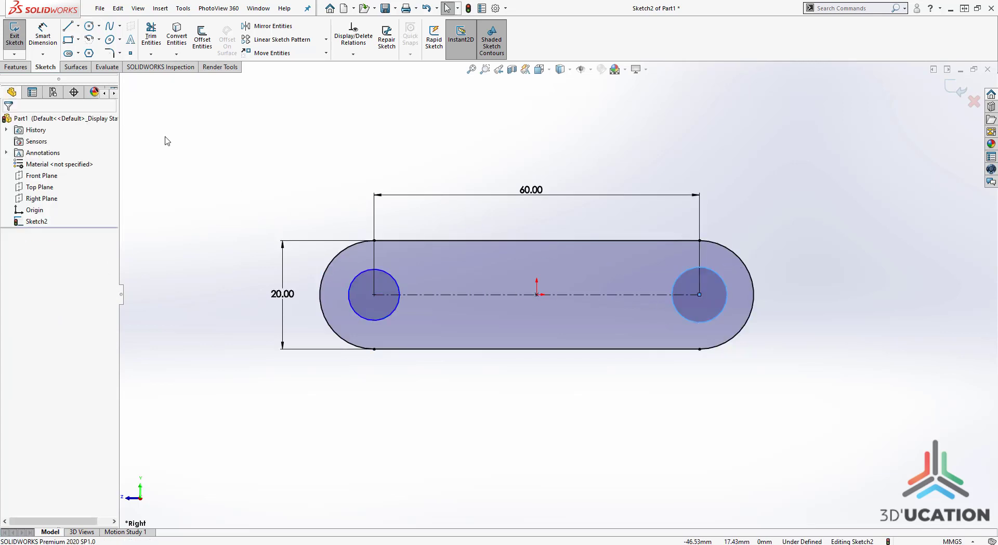
Step: Dimension the circle at the slot's left end with a diameter of 4.5 mm
left_click(42, 31)
left_click(363, 271)
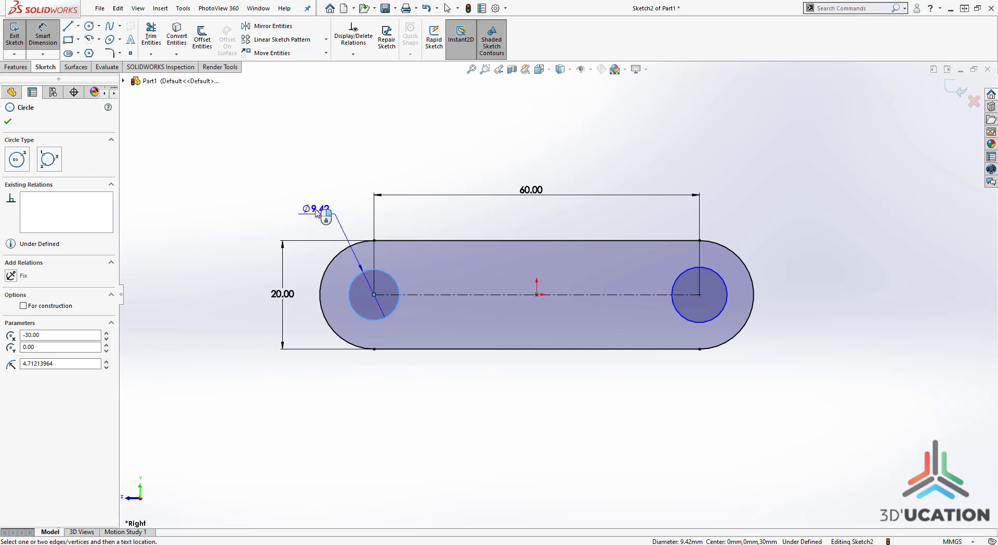
left_click(317, 212)
type("4.5")
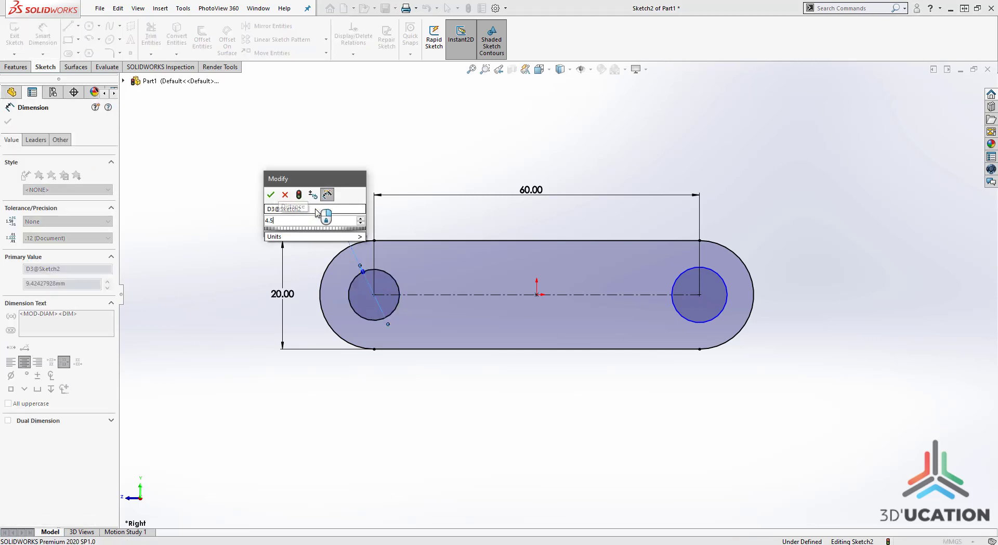
key("Return")
Step: Dimension the circle at the slot's right end with a diameter of 10 mm
left_click(676, 294)
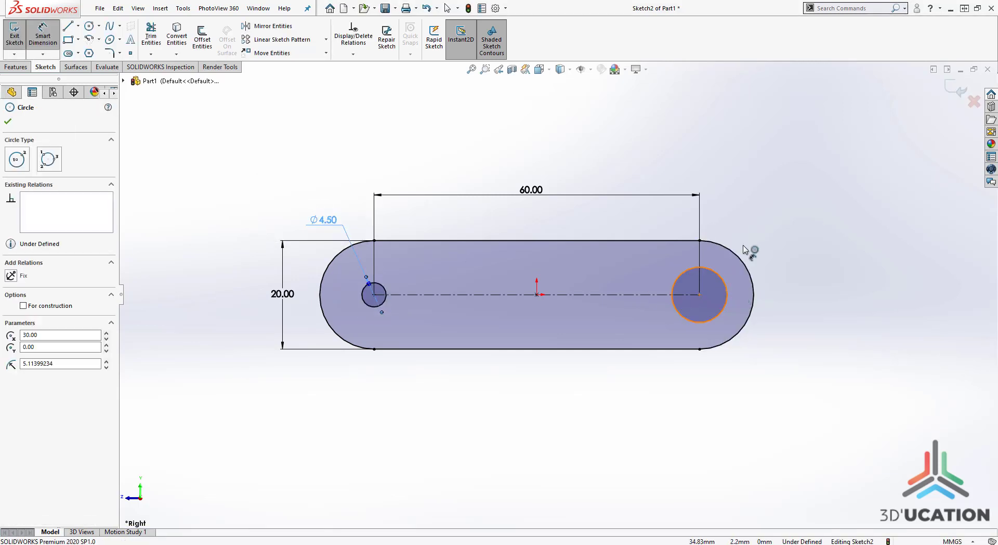
left_click(752, 229)
type("10")
key("Return")
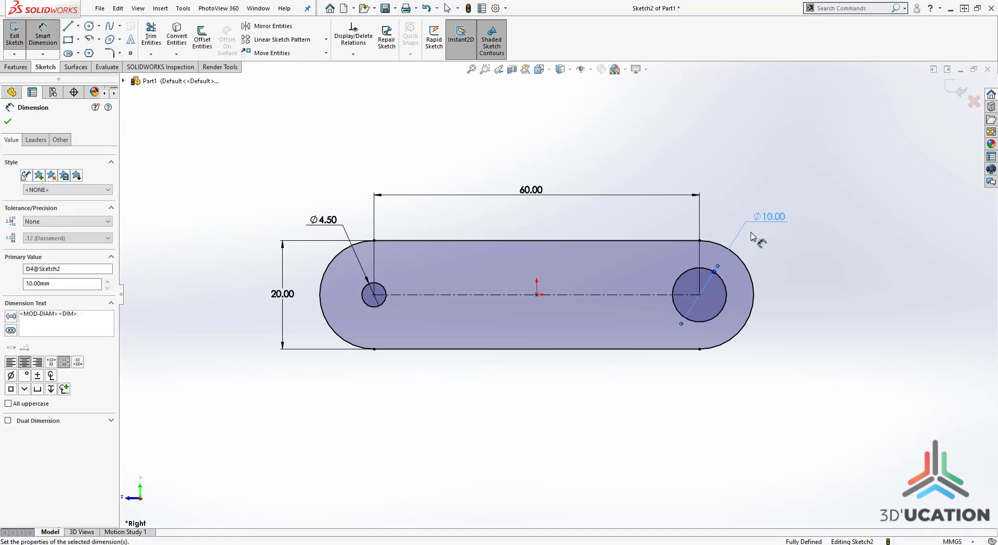
key("Escape")
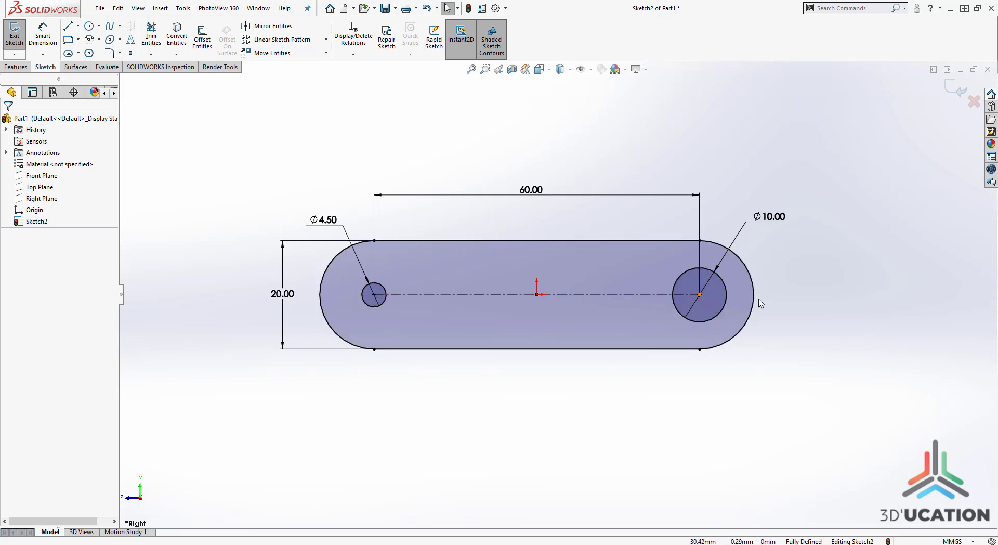
Step: Extrude the slot sketch 52 mm with the Mid Plane end condition
left_click(289, 0)
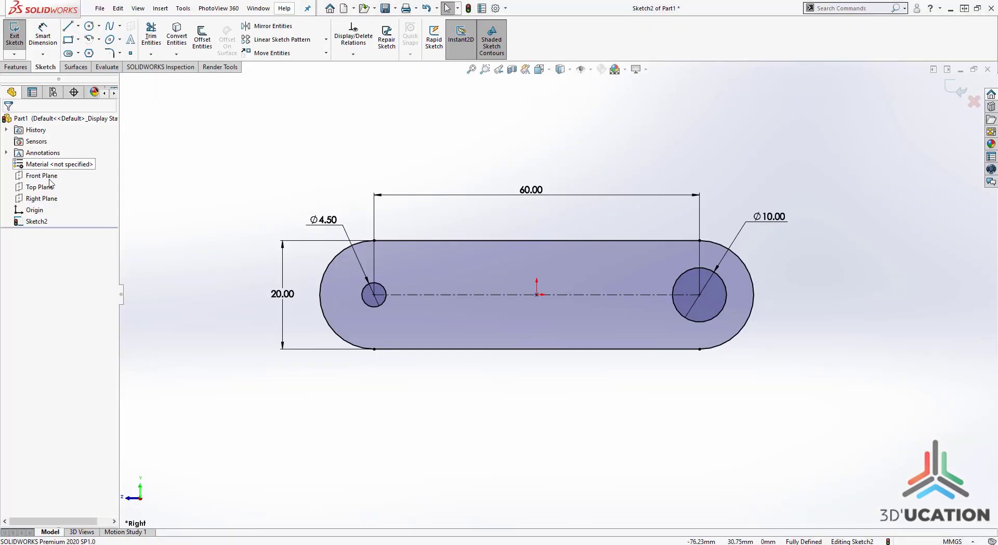
left_click(15, 66)
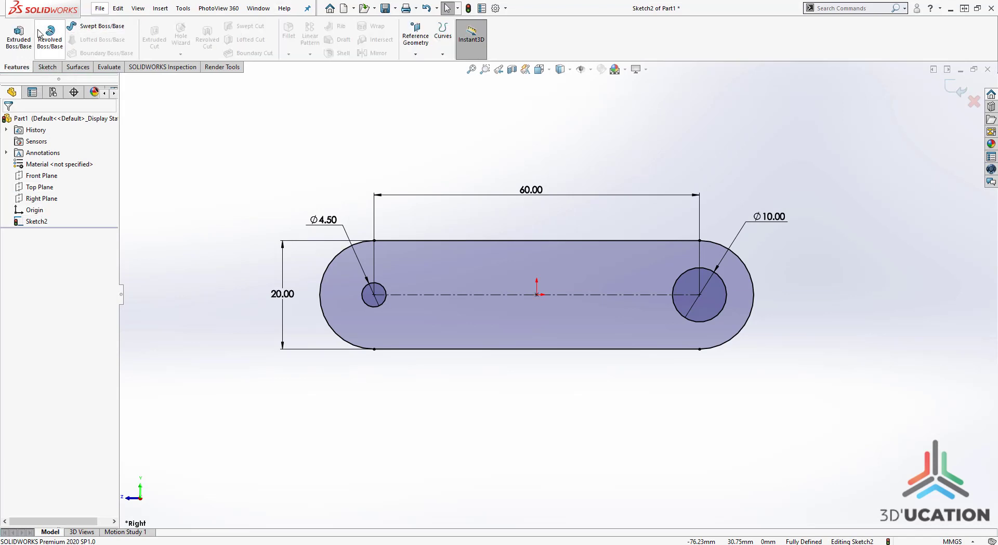
left_click(19, 36)
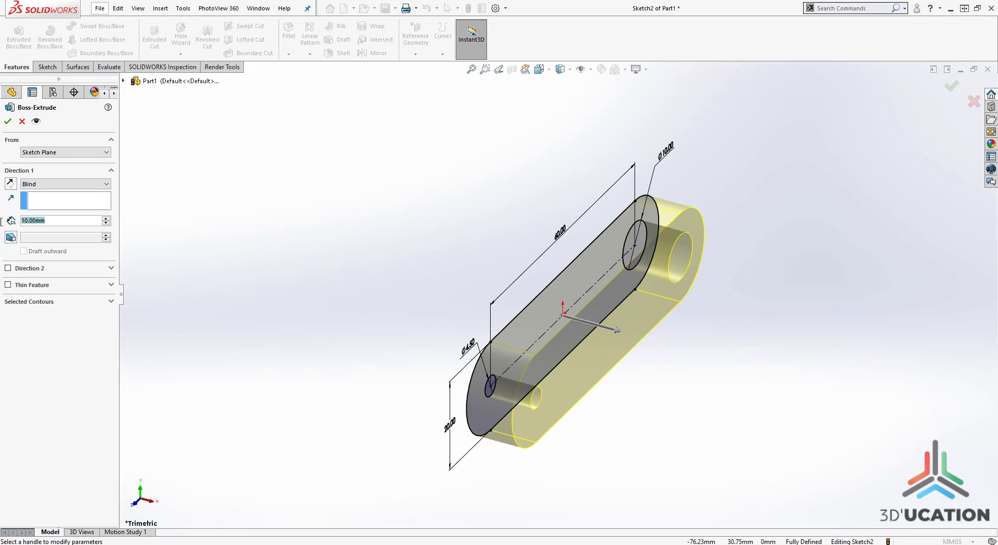
type("52")
key("Return")
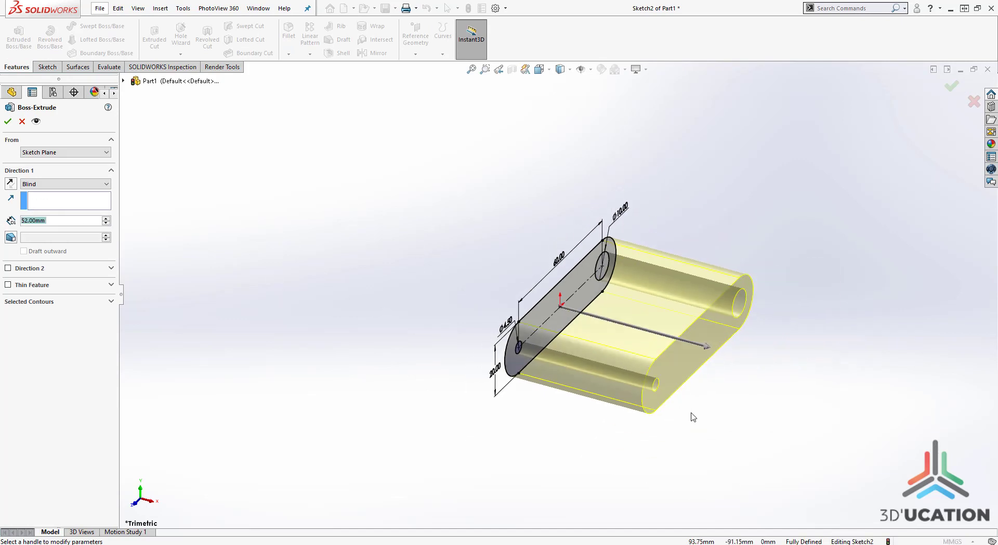
left_click(77, 188)
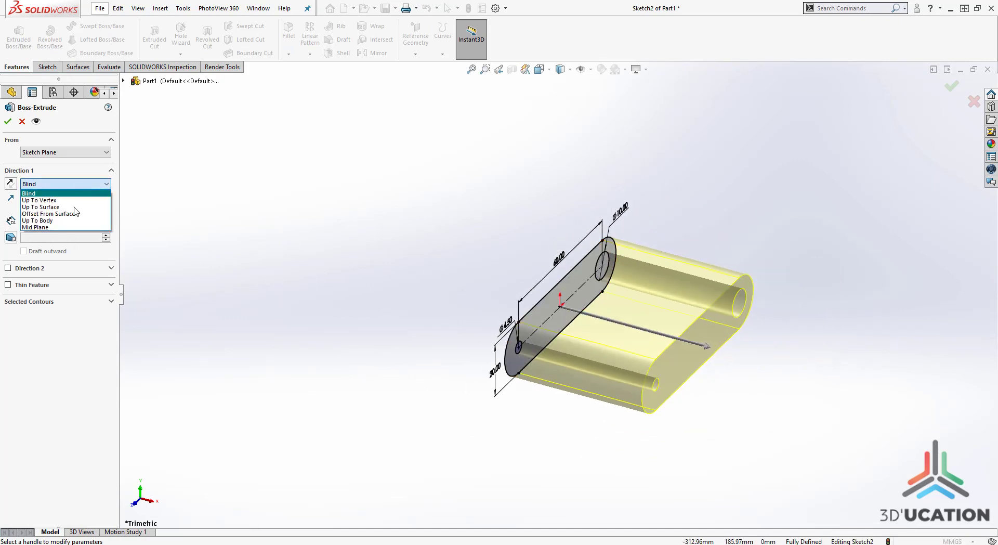
left_click(70, 227)
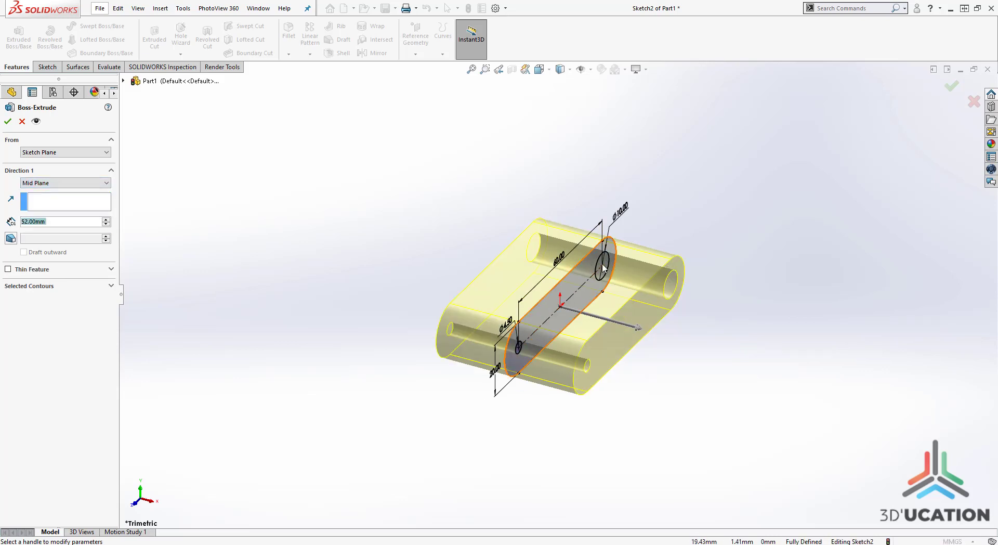
left_click(8, 123)
Step: Start a new sketch on the flat upper face of the slot-shaped body
middle_click_drag(554, 438, 467, 375)
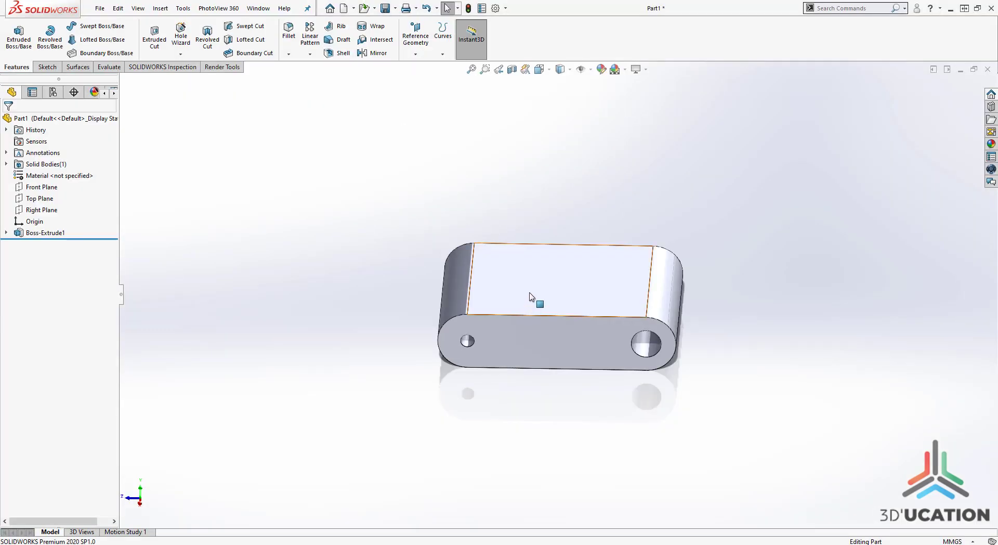
left_click(535, 281)
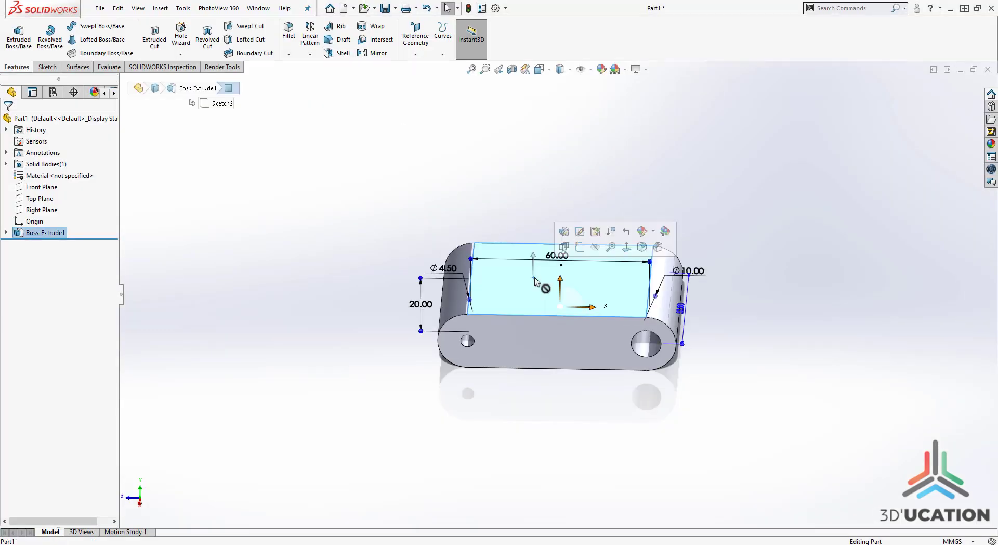
left_click(579, 248)
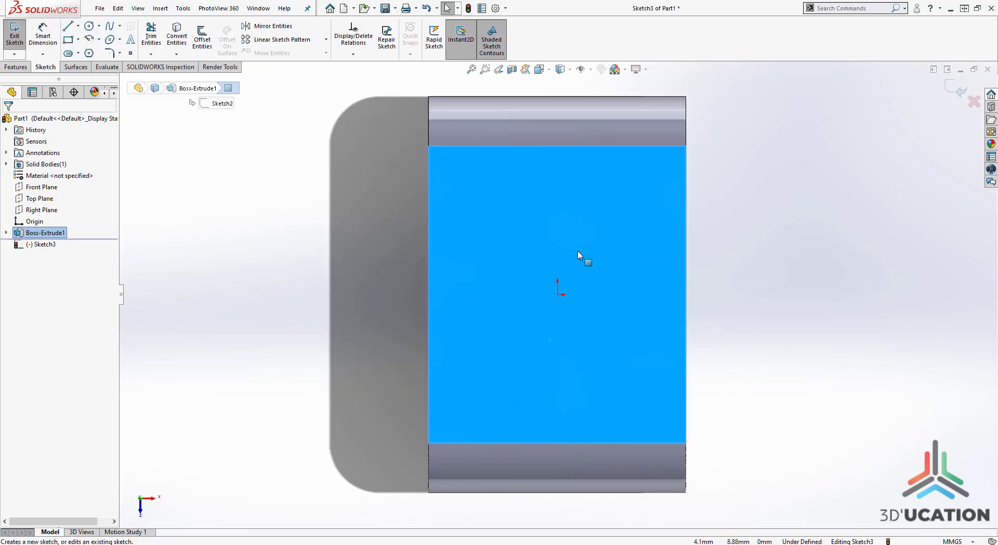
mouse_move(578, 251)
middle_mouse_down()
mouse_move(556, 231)
mouse_move(522, 292)
mouse_move(586, 382)
mouse_move(492, 334)
mouse_move(515, 311)
middle_mouse_up()
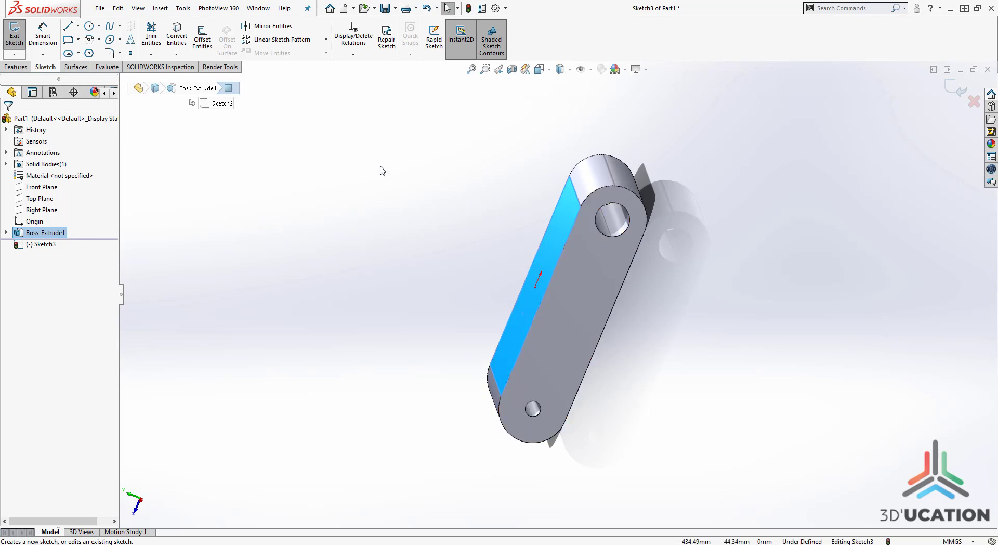
key("space")
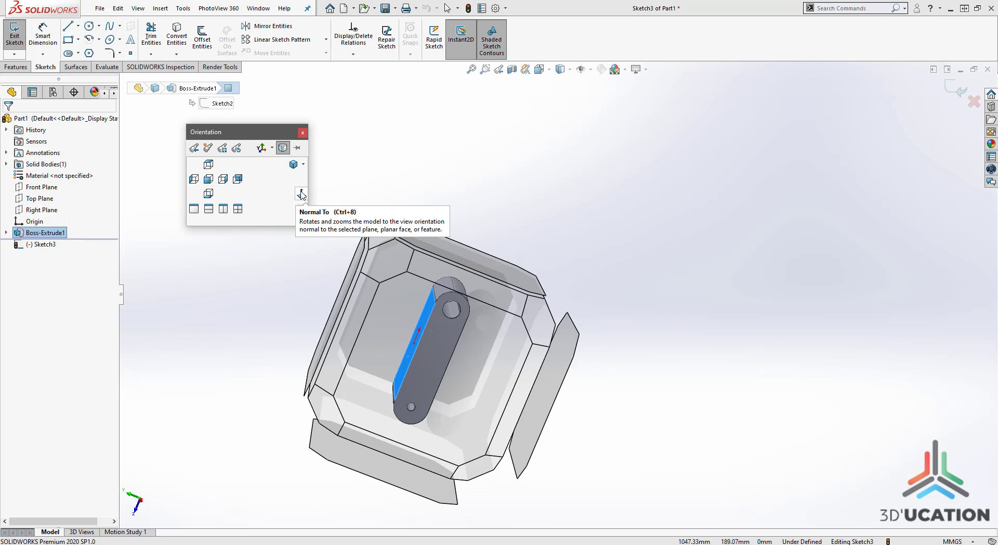
left_click(300, 194)
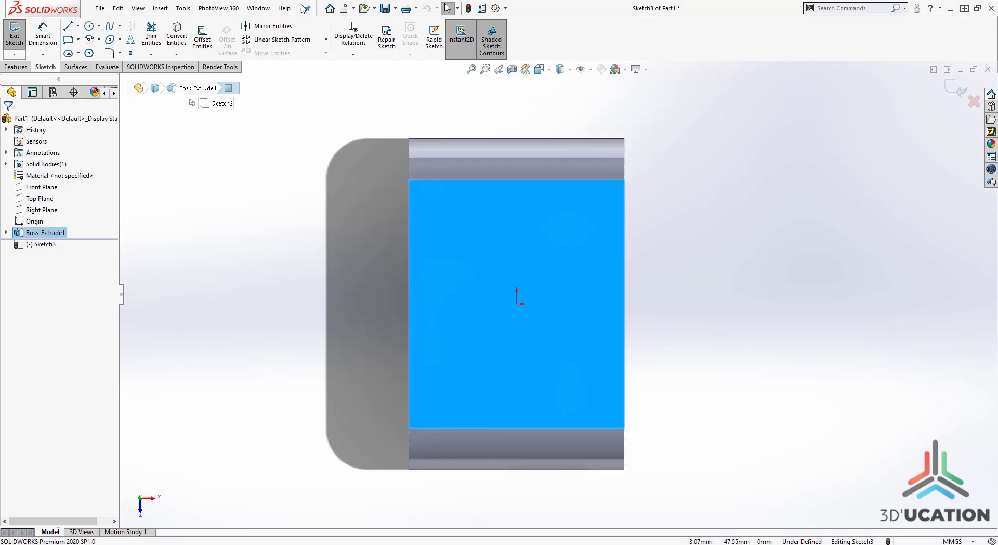
Step: Check the EX_09.pdf drawing and sketch a corner rectangle about 27.4 mm wide and 33.1 mm high, overhanging the body's lower end
mouse_move(281, 2)
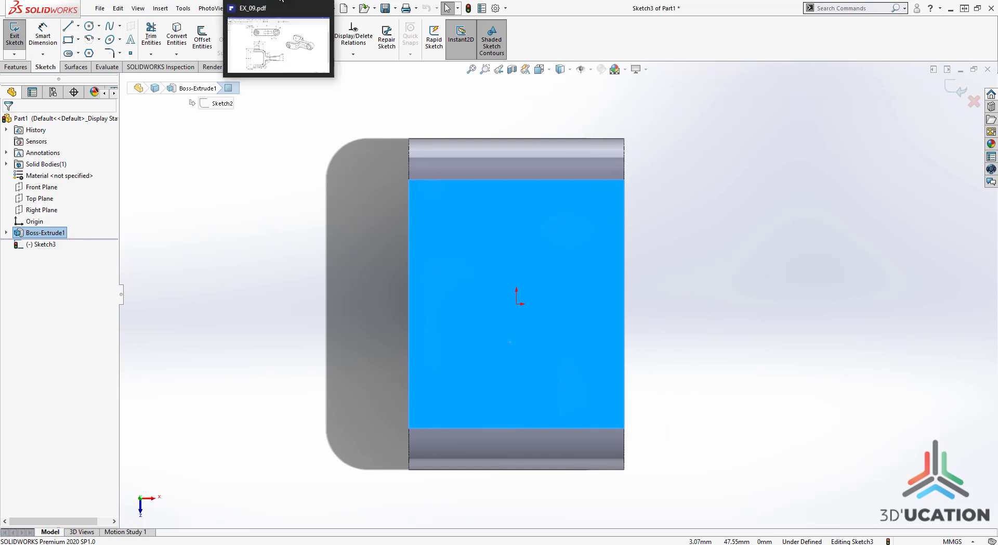
left_click(275, 52)
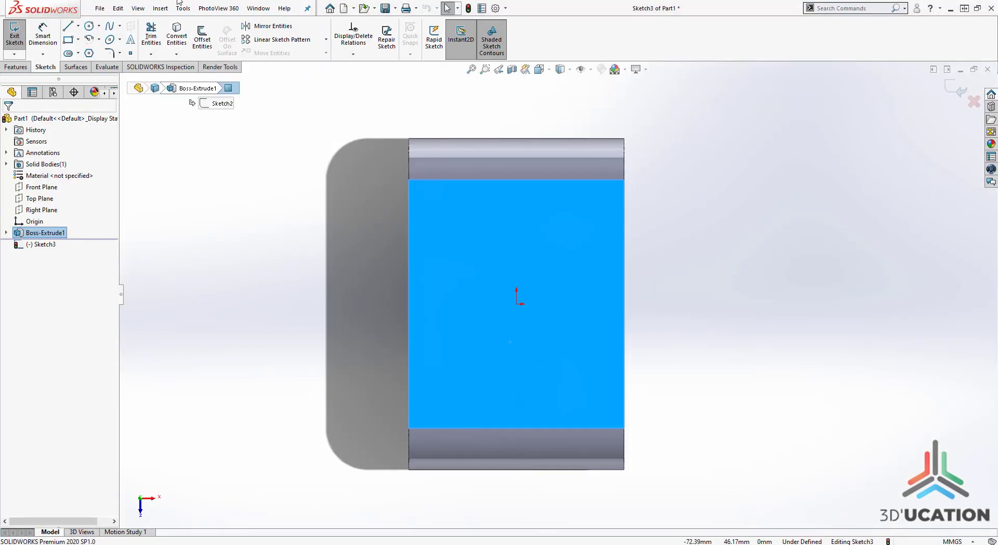
left_click(68, 39)
left_click(459, 507)
left_click(573, 369)
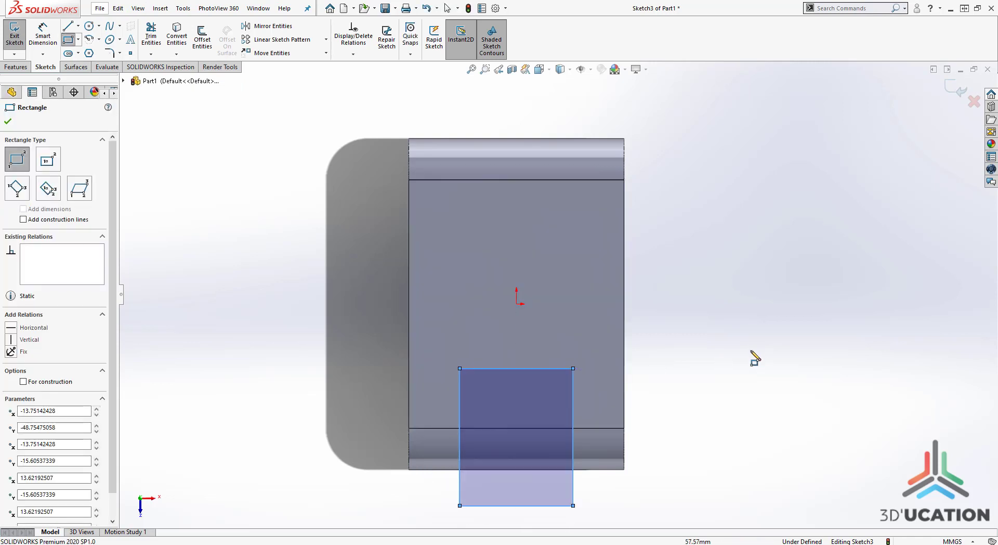
key("Escape")
Step: Add a Vertical relation between the midpoints of the rectangle's upper and lower lines and the origin
scroll(697, 349, "up", 3)
scroll(696, 468, "down", 3)
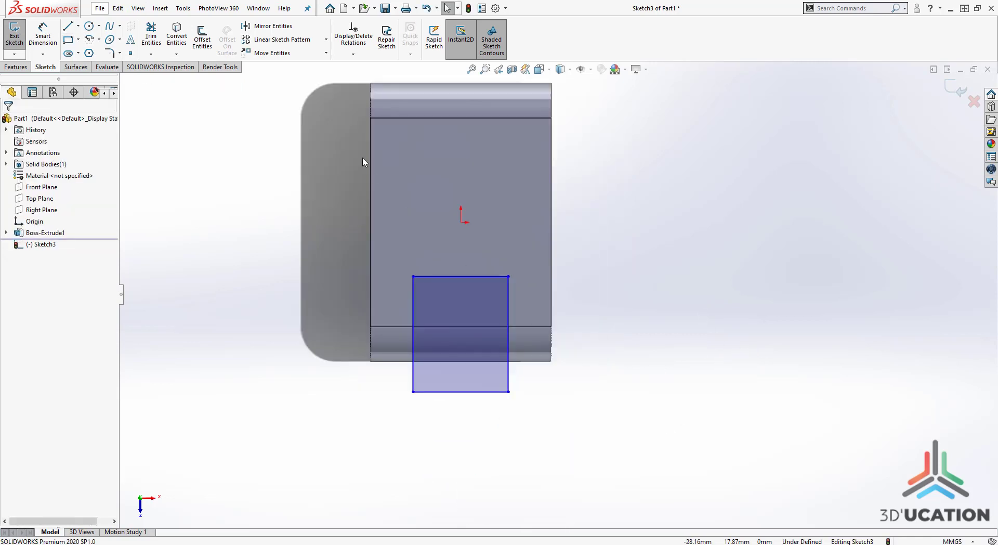
left_click(457, 276)
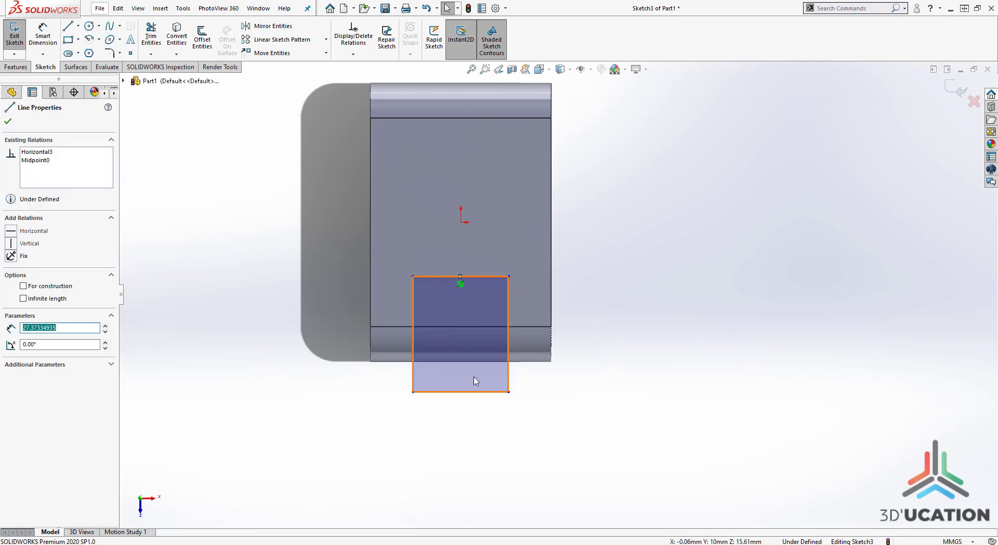
left_click(461, 392, "ctrl")
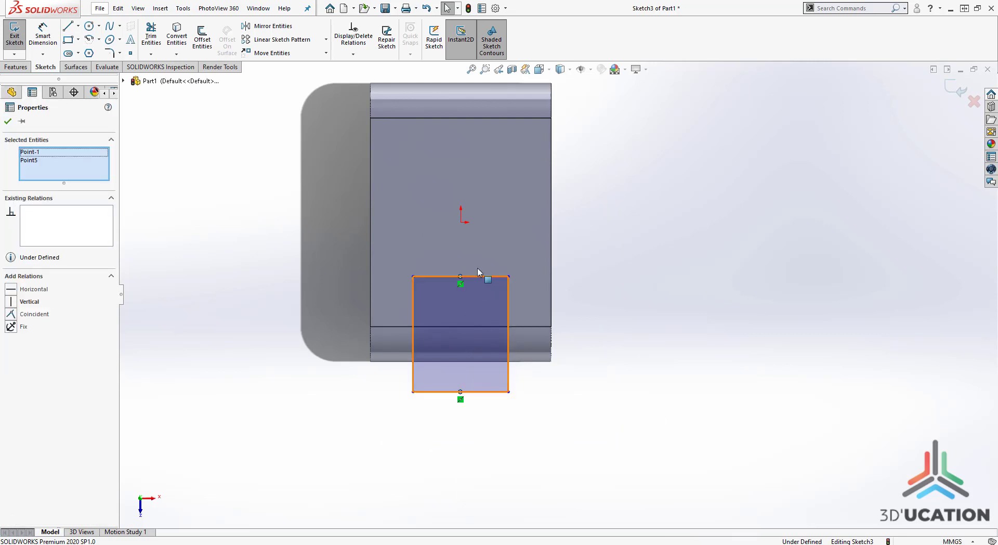
left_click(461, 222, "ctrl")
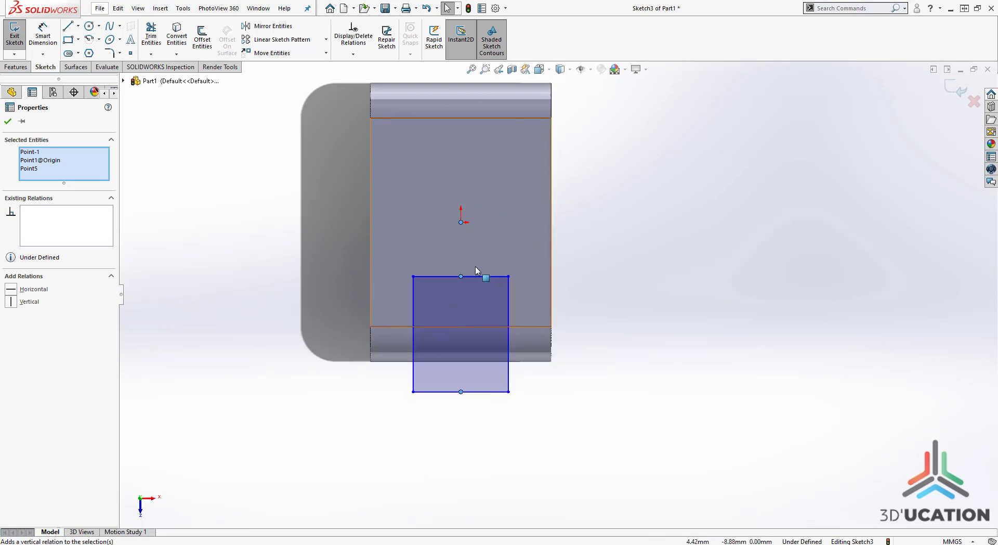
left_click(604, 267)
Step: Dimension the rectangle's lower line with a width of 40 mm
scroll(480, 303, "down", 2)
right_click_drag(681, 481, 650, 329)
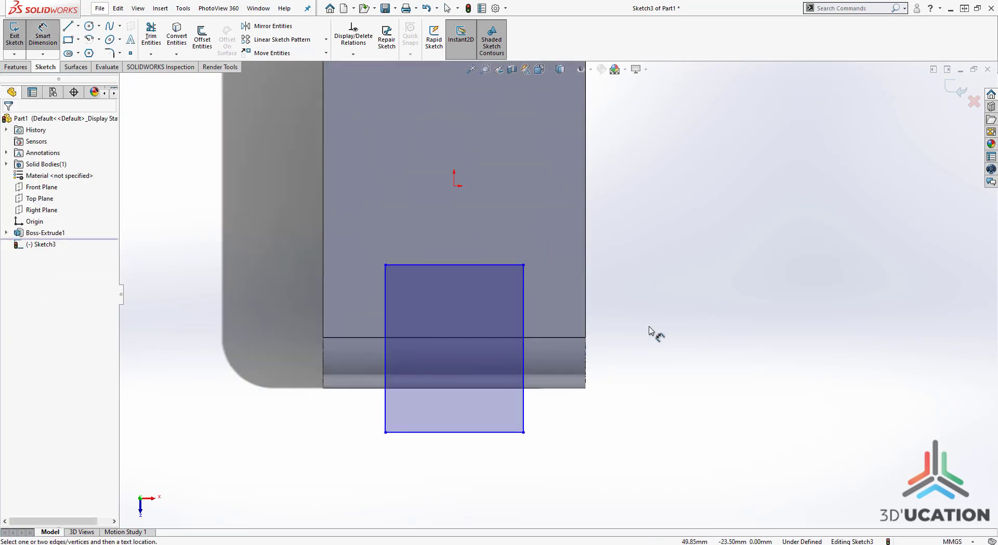
left_click(474, 432)
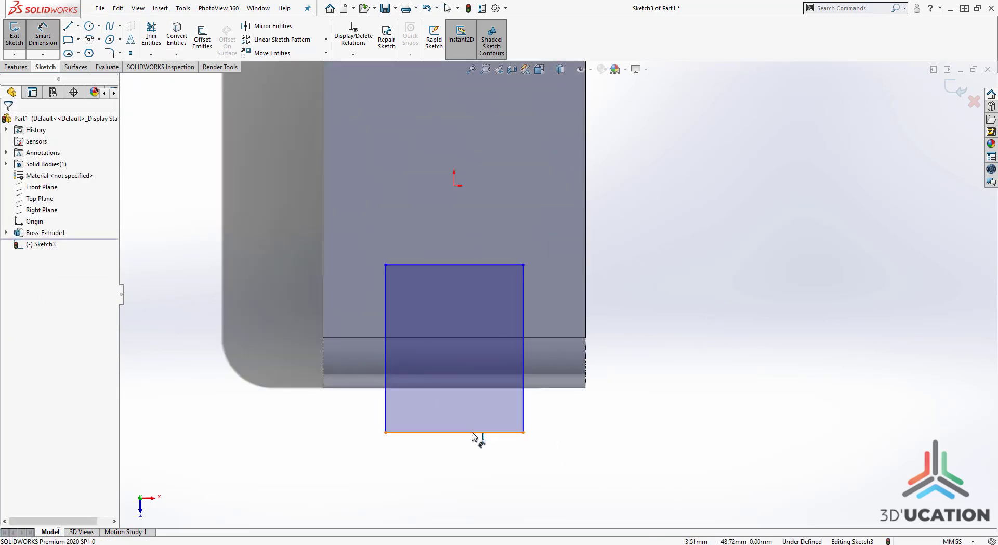
left_click(458, 479)
type("40")
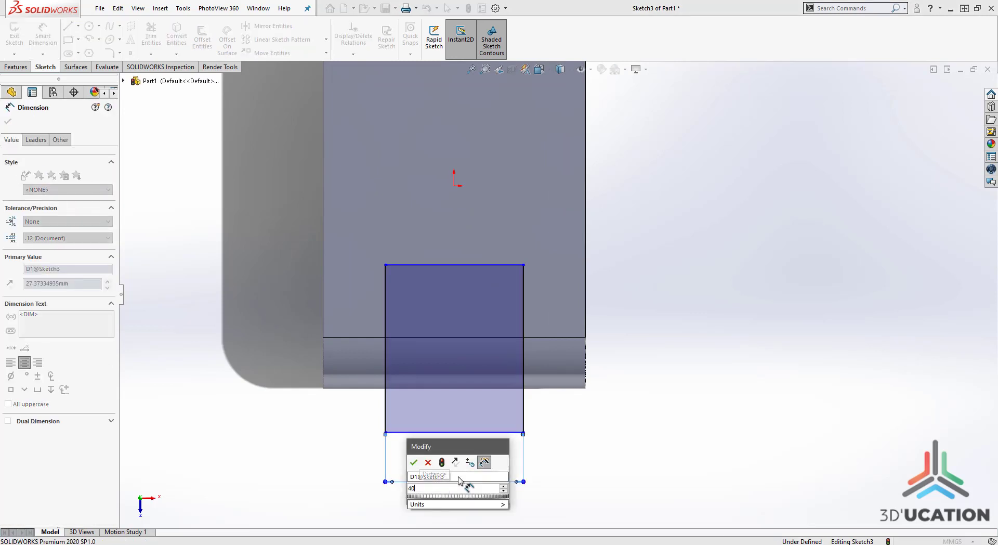
key("Return")
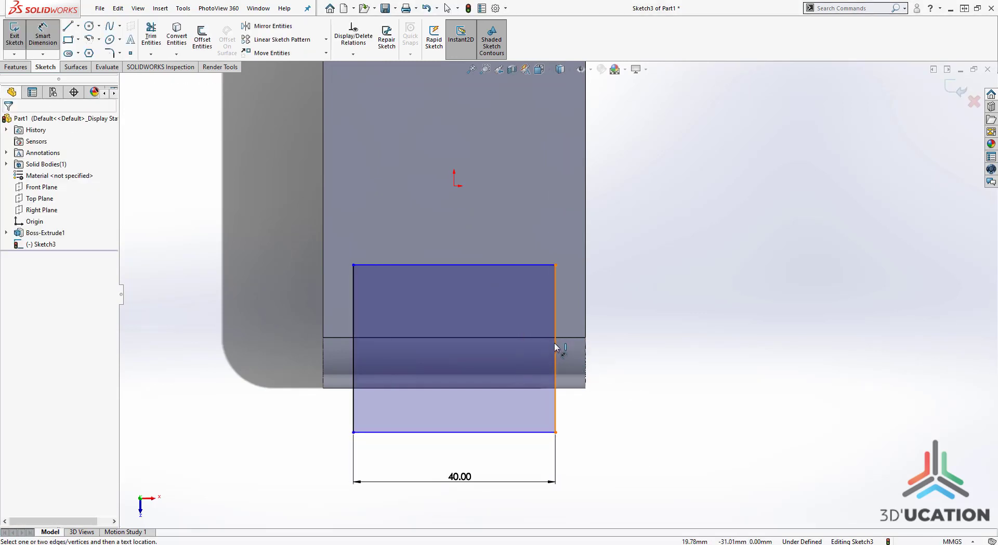
Step: Dimension the rectangle's side line with a height of 30 mm
left_click(555, 347)
left_click(645, 348)
type("30")
key("Return")
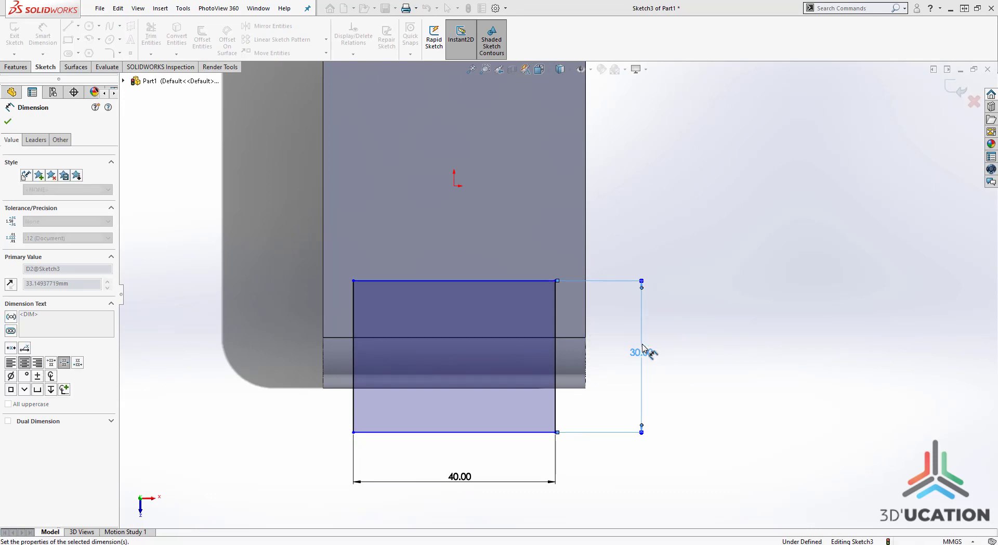
key("Escape")
Step: Consult the EX_09.pdf drawing and make the rectangle's lower line collinear with the silhouette edge of the body's lower end
key("alt+Tab")
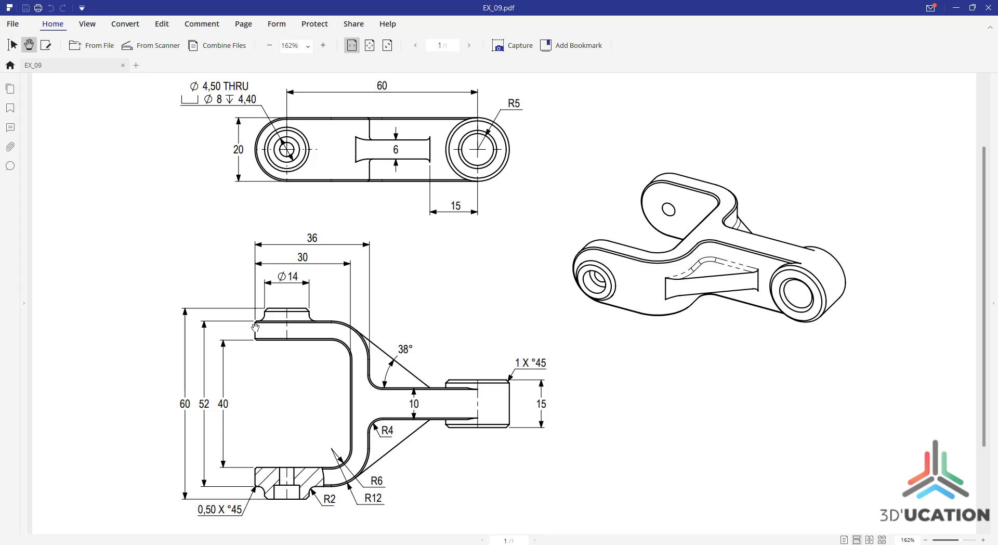
key("alt+Tab")
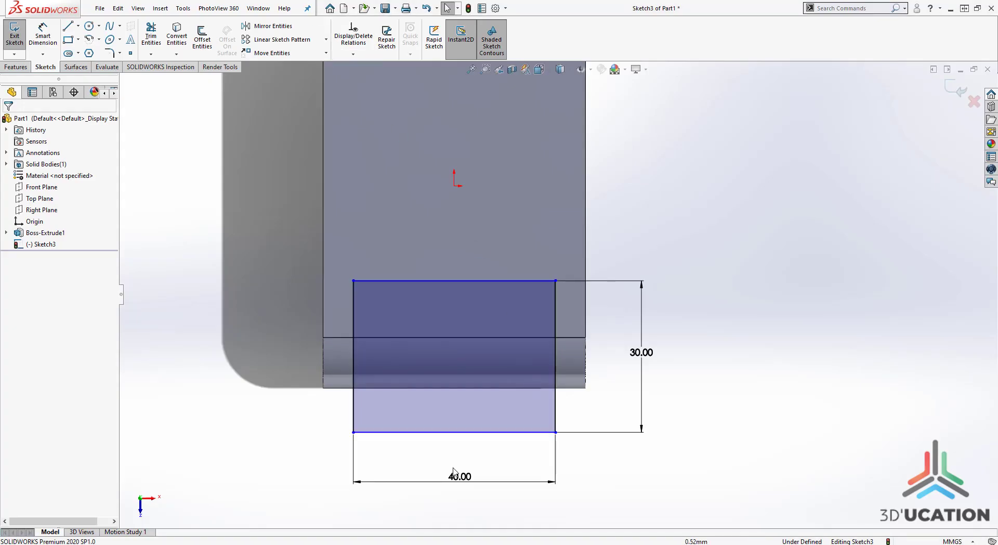
left_click(494, 432)
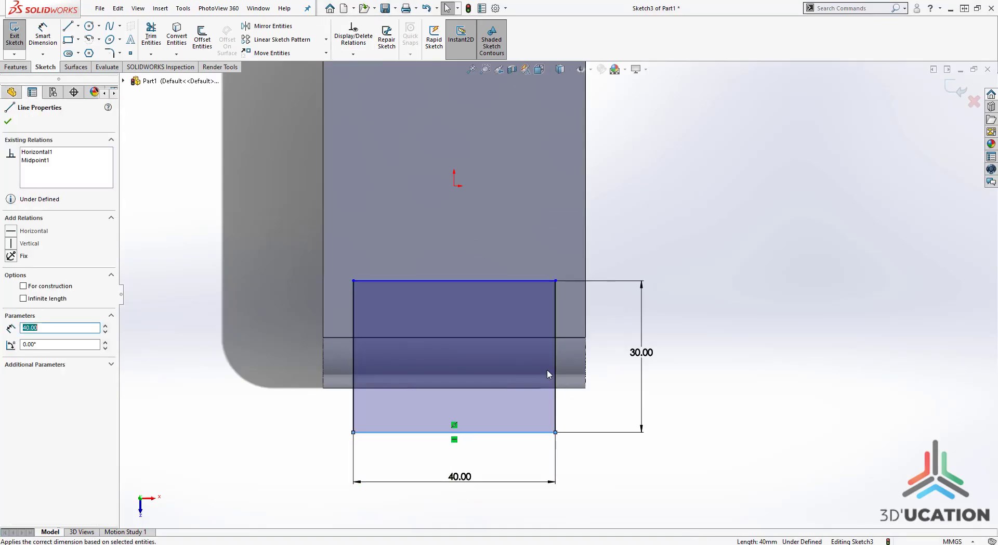
left_click(567, 388, "ctrl")
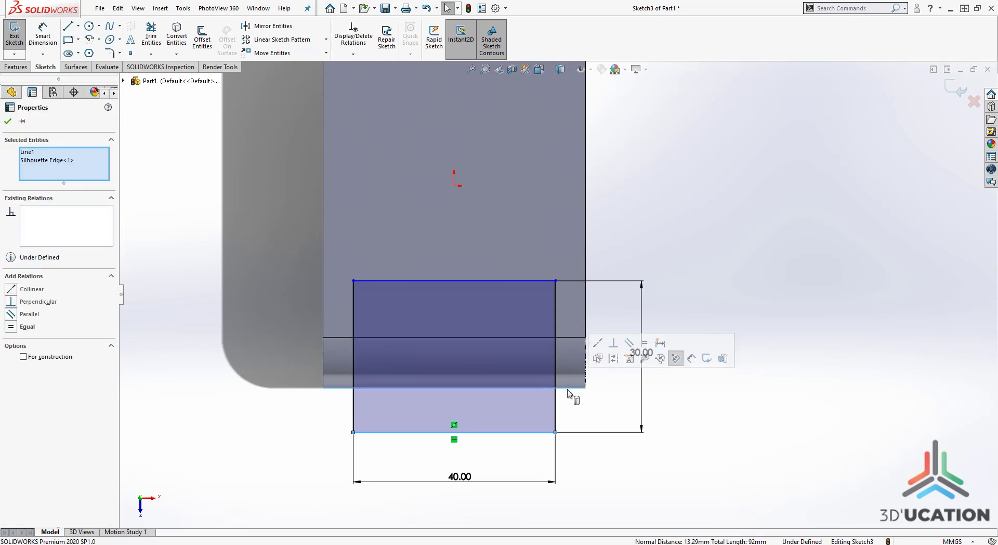
left_click(597, 343)
left_click(623, 447)
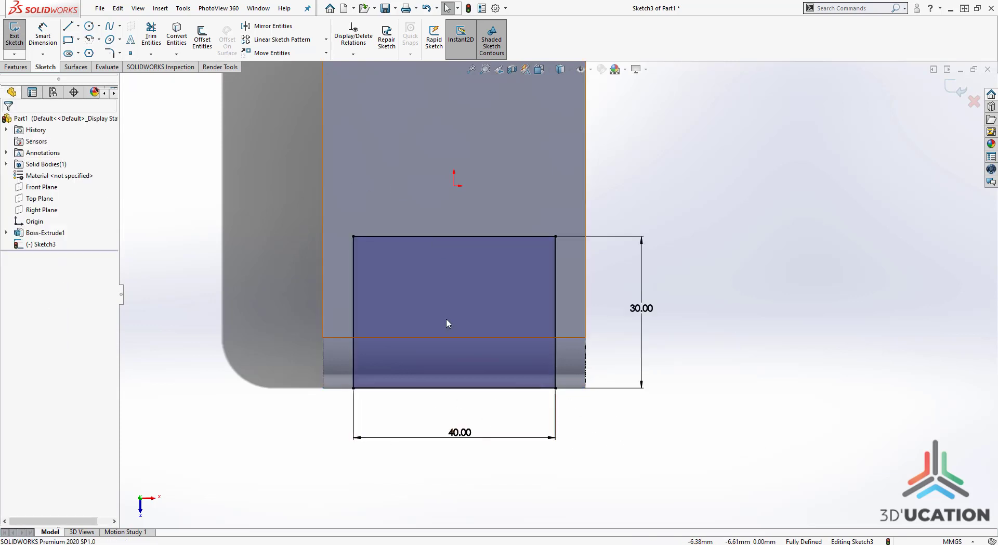
Step: Consult the EX_09.pdf drawing and fillet the opening rectangle's two upper corners with a 6 mm radius, accepting the deletion of conflicting relations
left_click(282, 0)
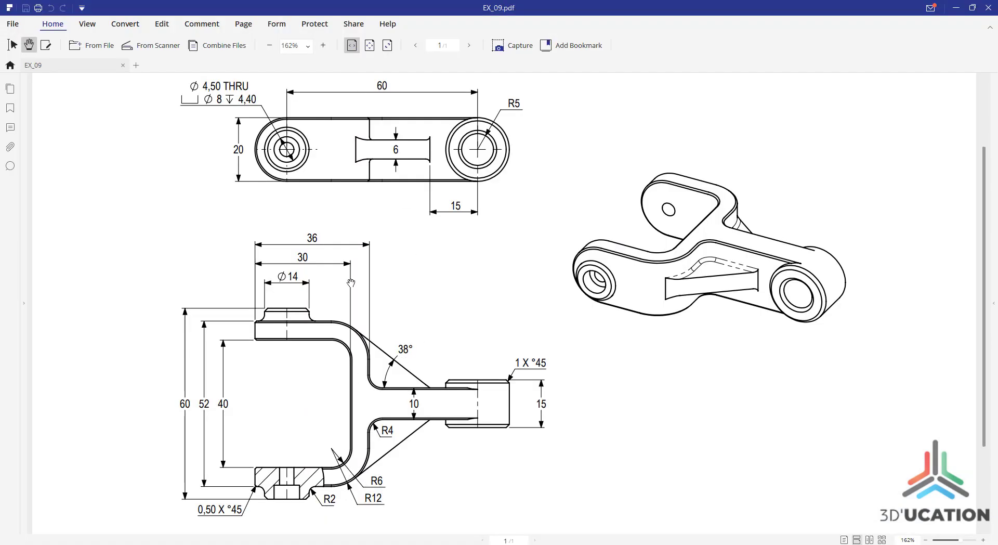
left_click(292, 0)
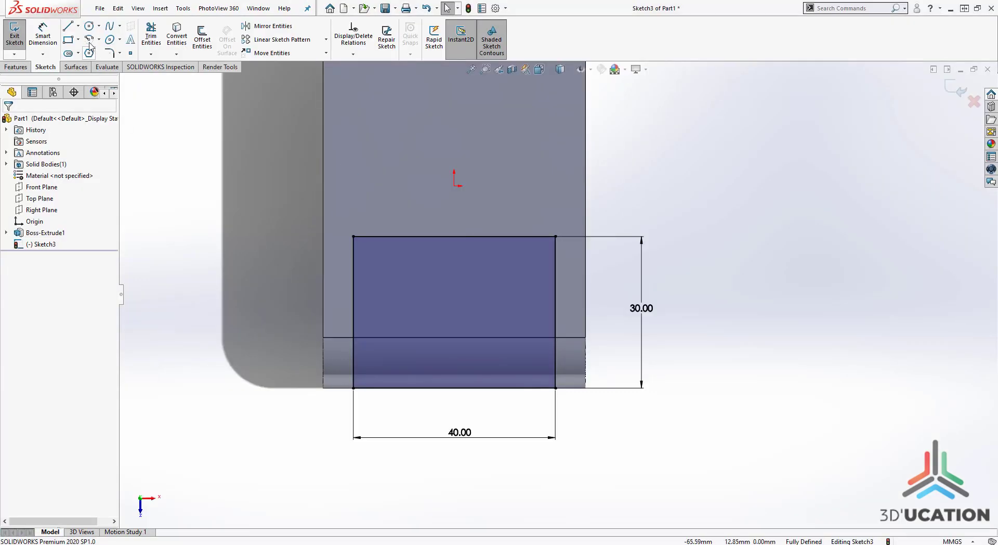
left_click(111, 53)
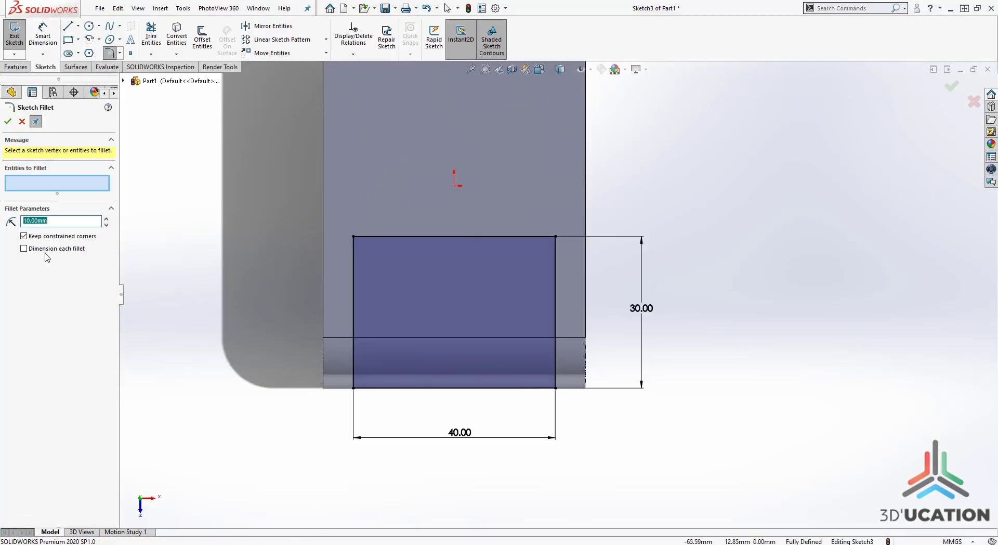
type("6")
key("Return")
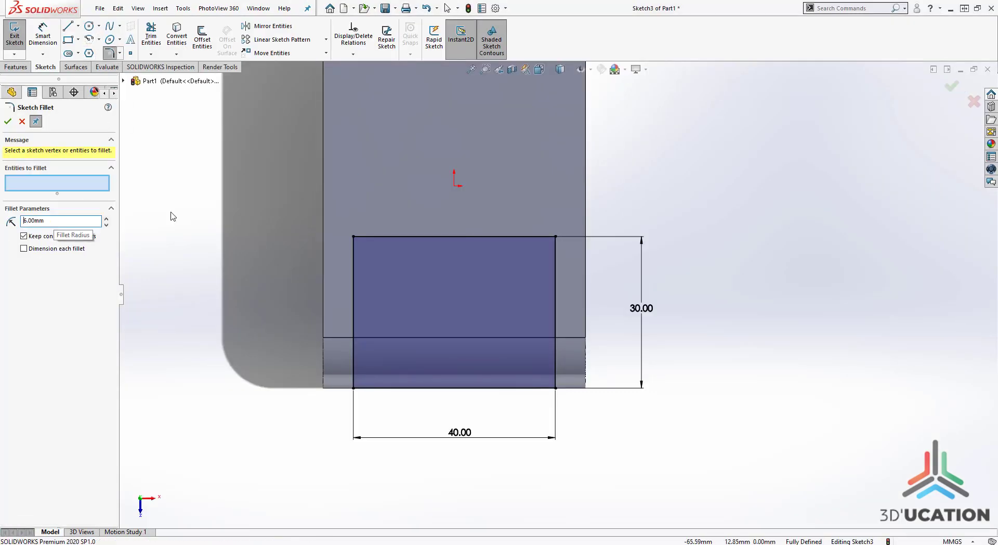
left_click(354, 237)
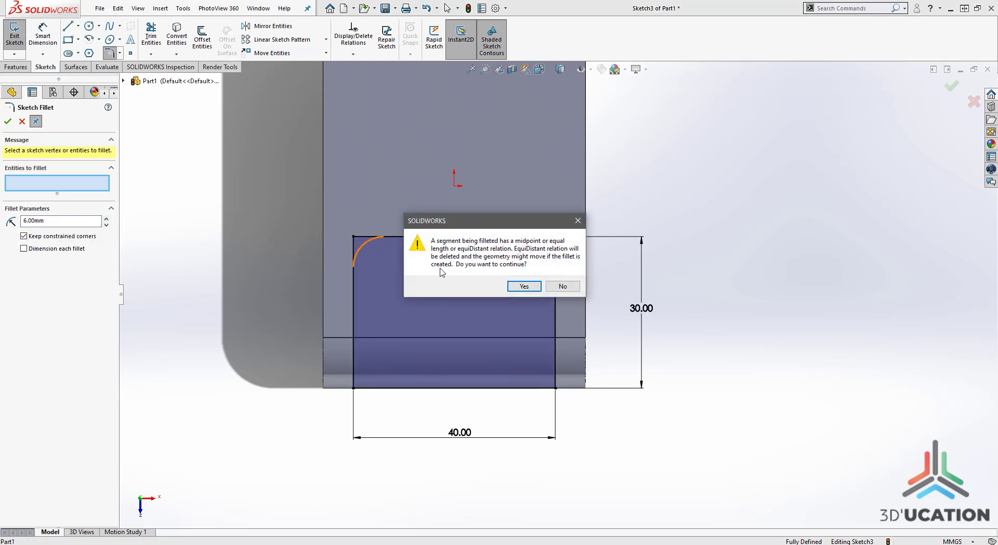
left_click_drag(494, 219, 711, 163)
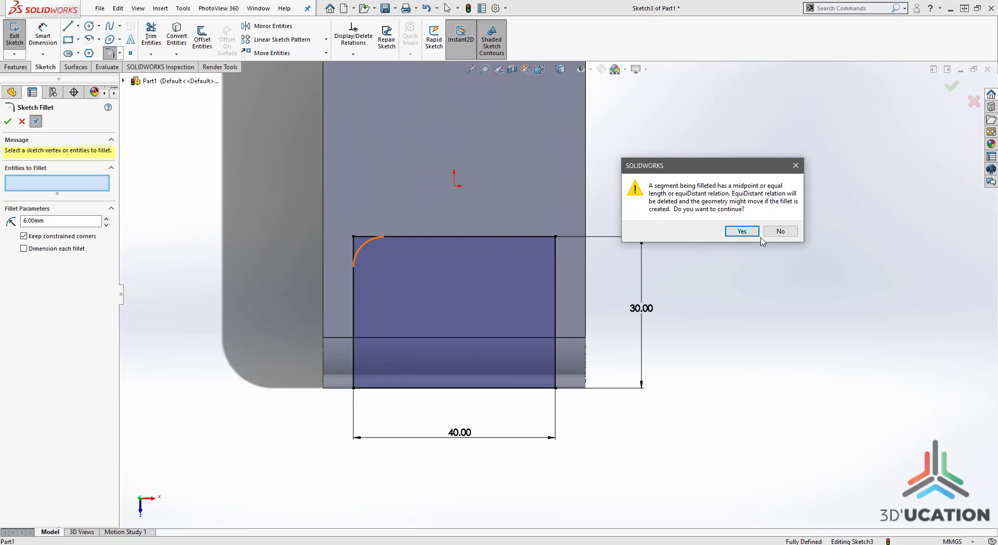
left_click(740, 231)
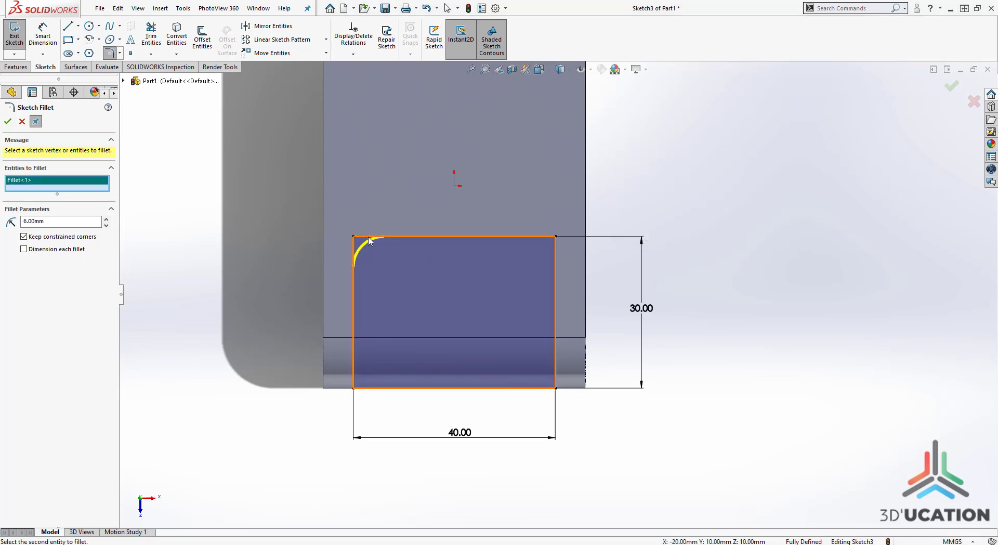
left_click(554, 237)
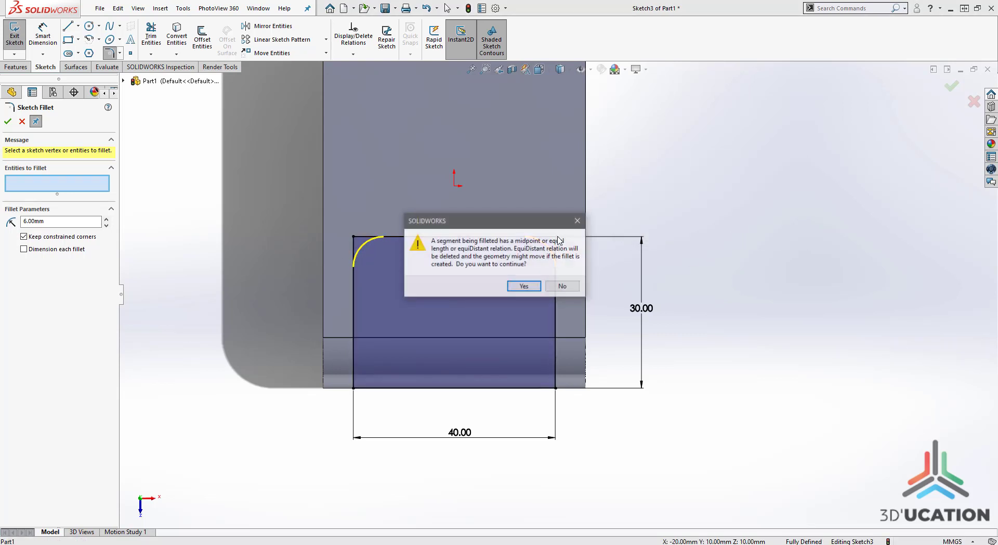
left_click(523, 287)
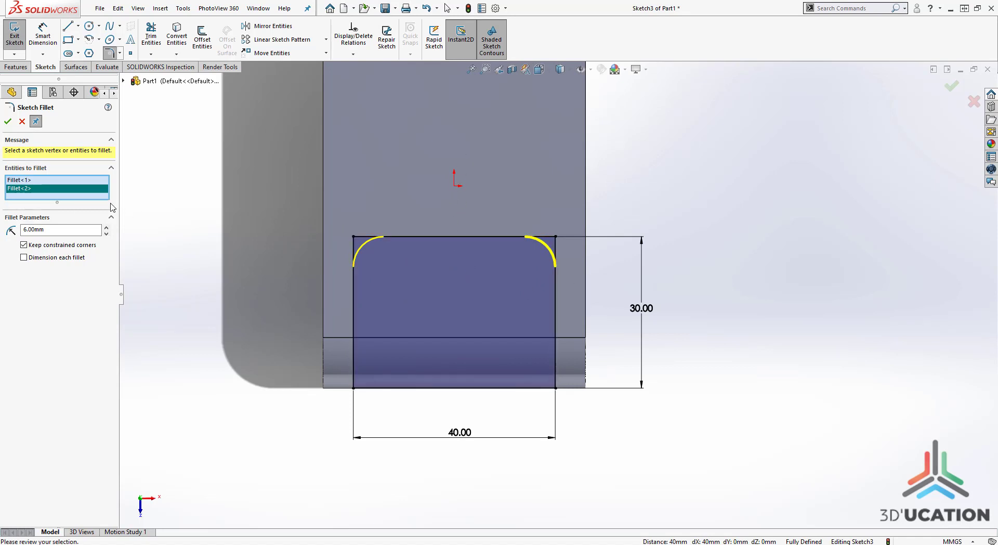
left_click(7, 121)
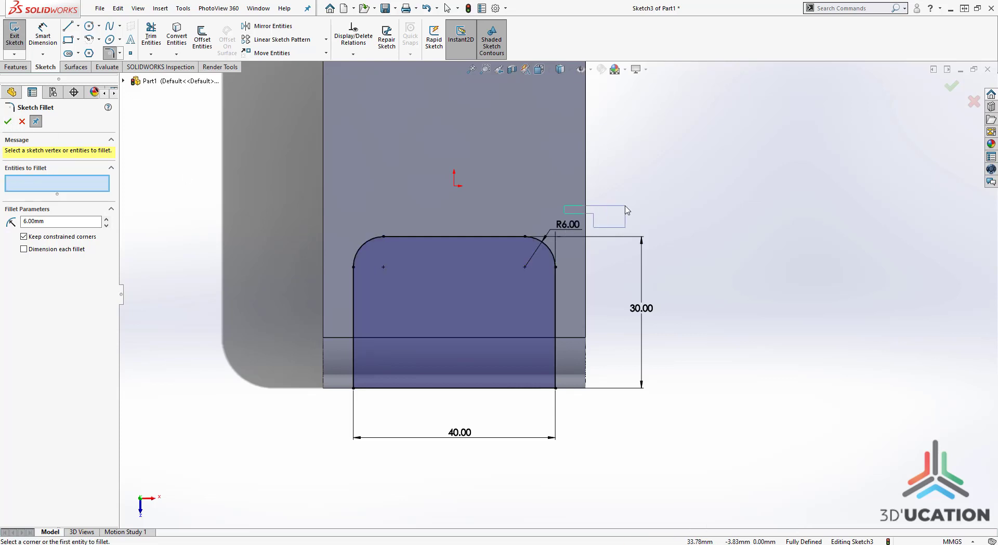
key("Escape")
Step: Reposition the R6.00 fillet dimension outside the body's outline, above the 30 mm dimension
left_click_drag(575, 230, 618, 209)
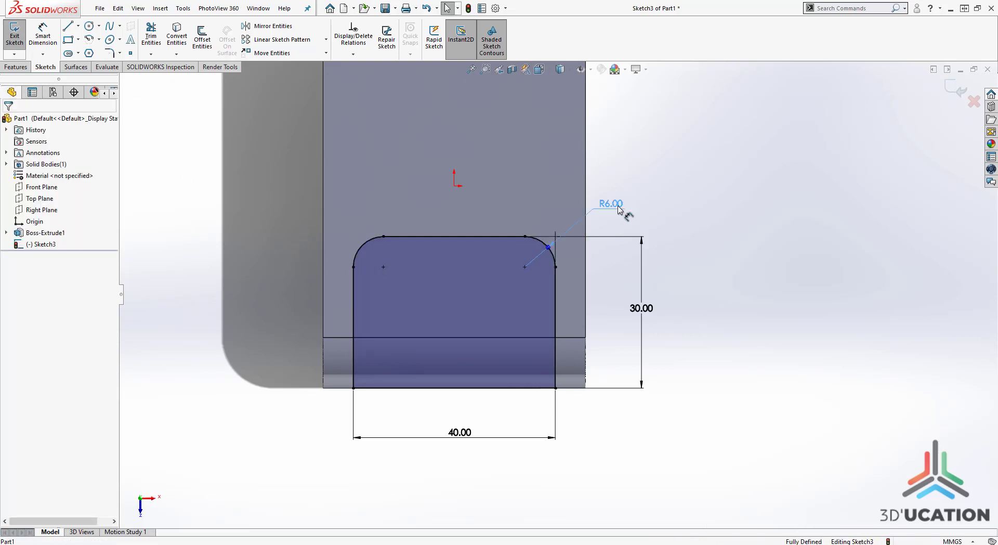
key("Escape")
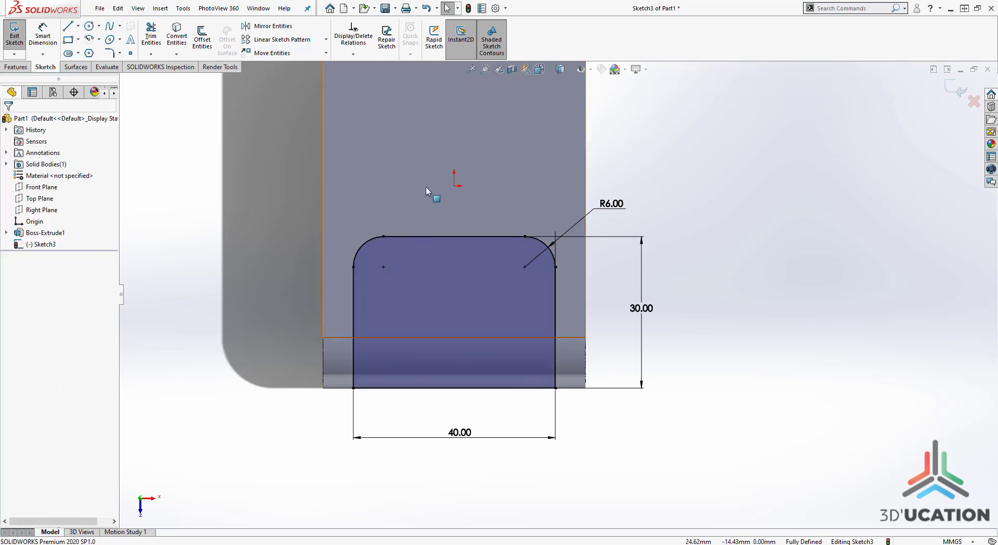
scroll(685, 327, "up", 4)
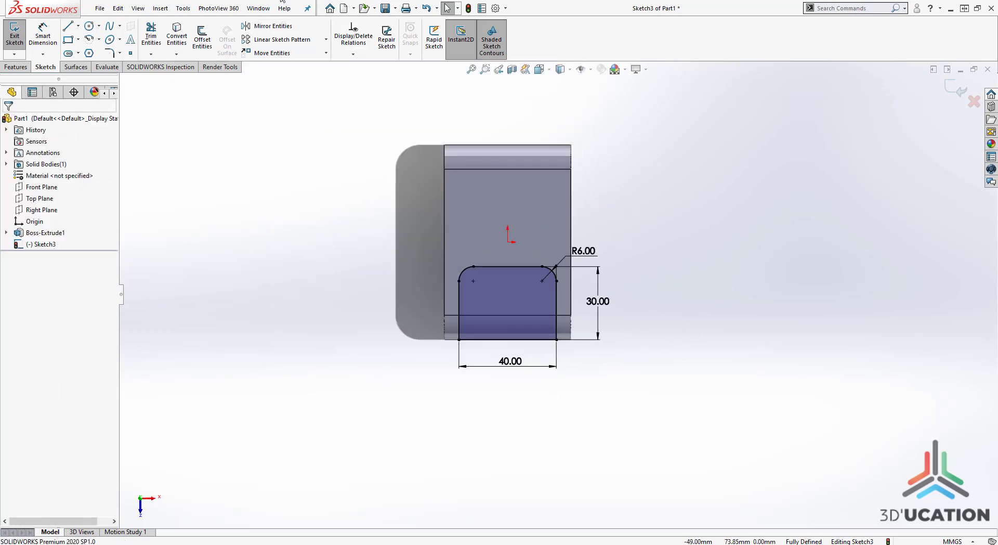
Step: Consult the EX_09.pdf drawing and sketch a vertical centerline about 51 mm long from the origin up past the body's upper end
left_click(281, 0)
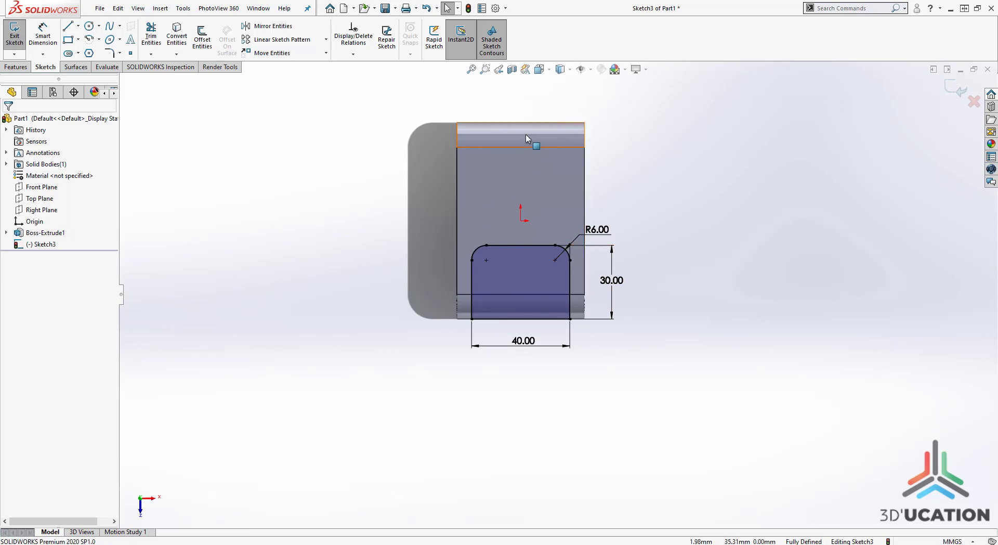
key("alt+Tab")
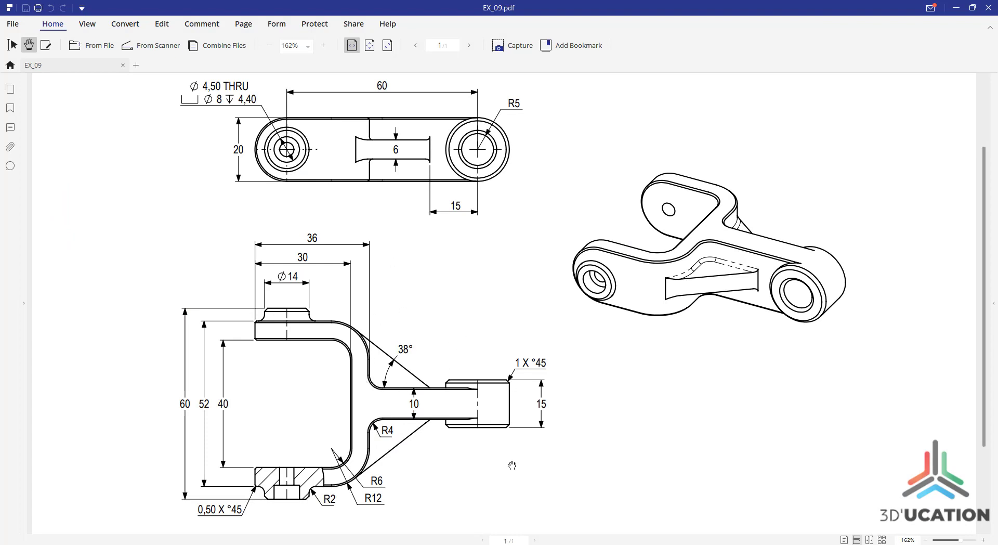
key("alt+Tab")
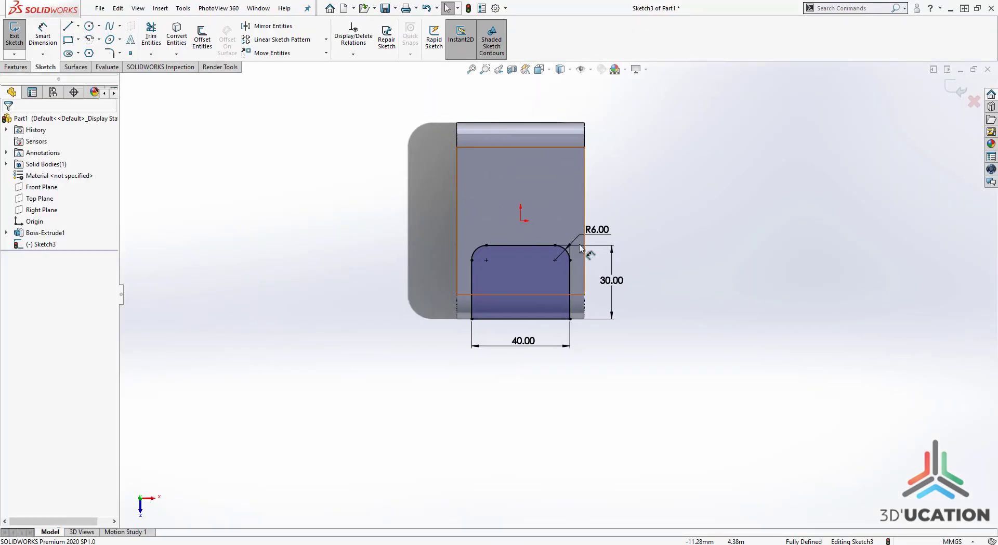
scroll(567, 187, "down", 5)
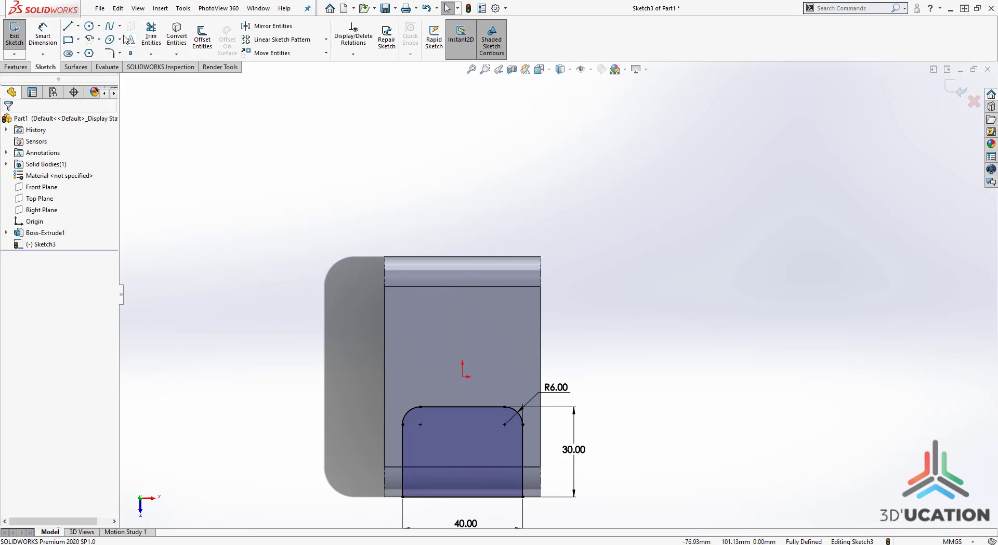
left_click(78, 26)
left_click(92, 51)
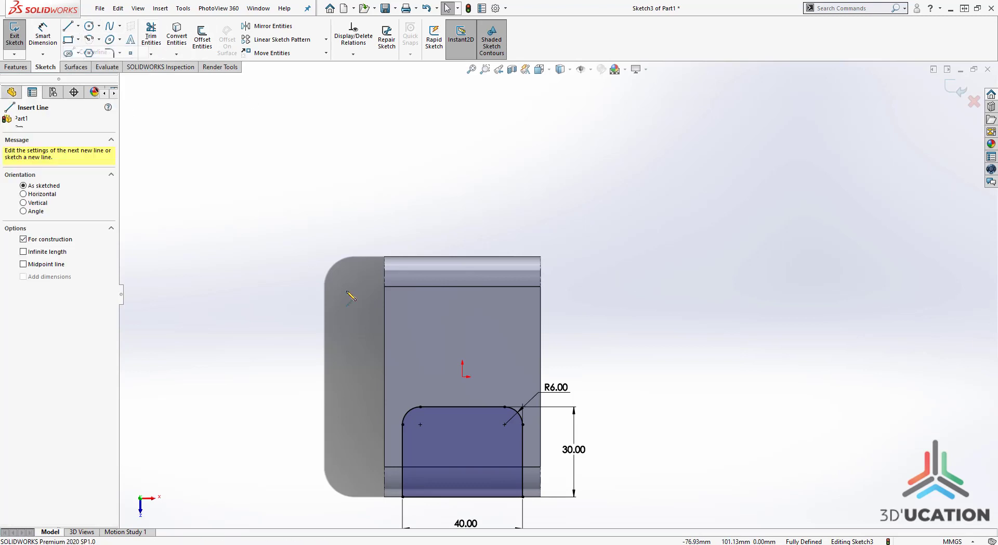
left_click(462, 376)
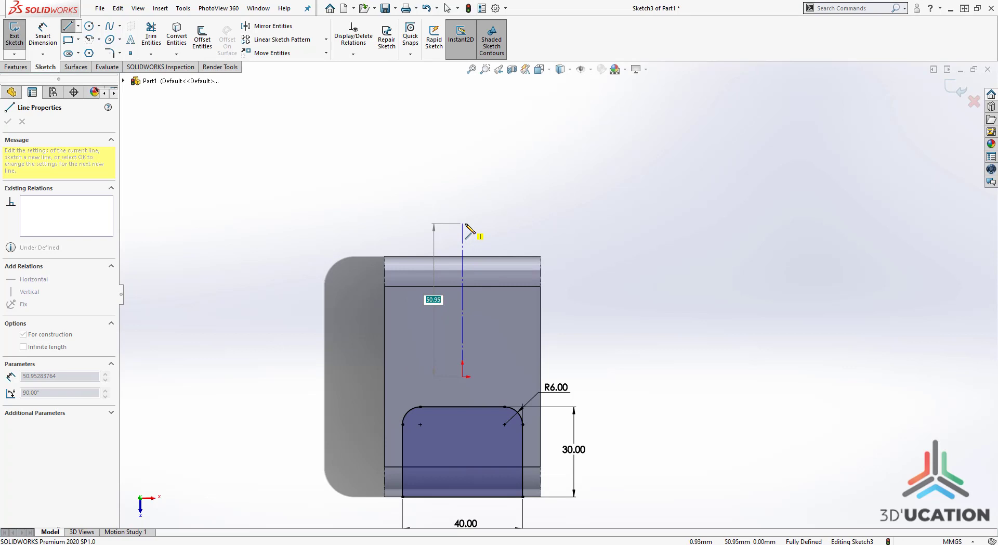
left_click(463, 223)
key("Escape")
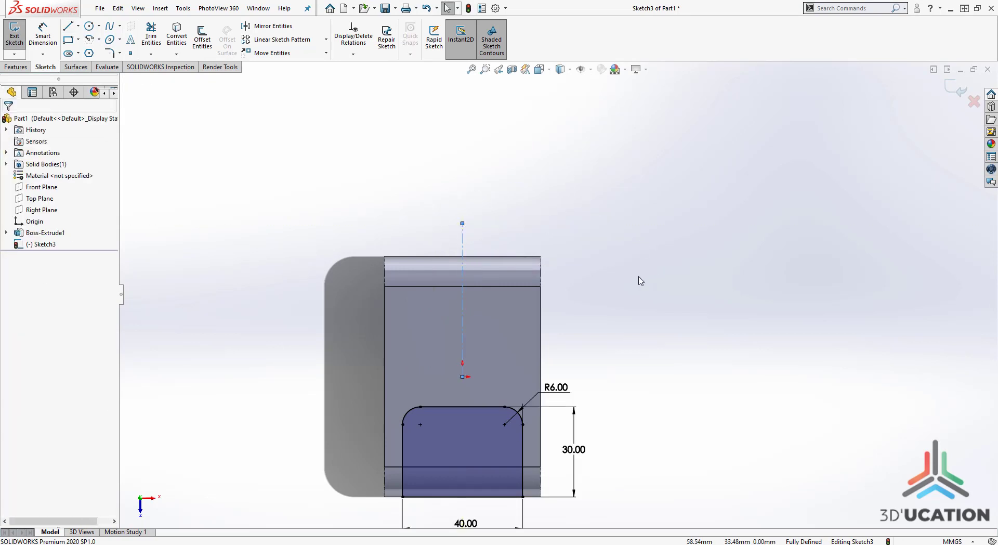
scroll(639, 281, "down", 2)
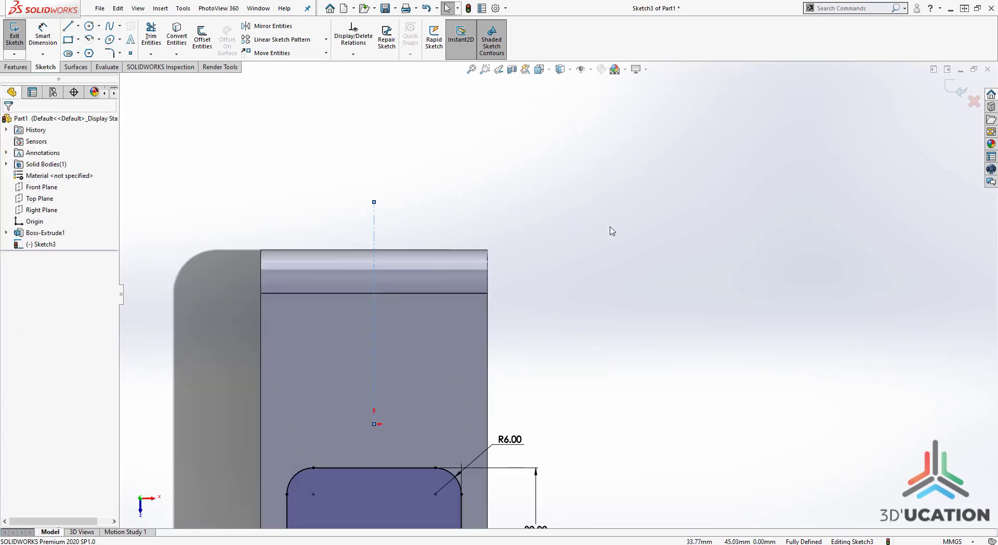
left_click(374, 221)
left_click(597, 287)
Step: Sketch a corner rectangle about 42 x 47 mm beside the centerline, overlapping the body's upper right corner
scroll(804, 171, "up", 4)
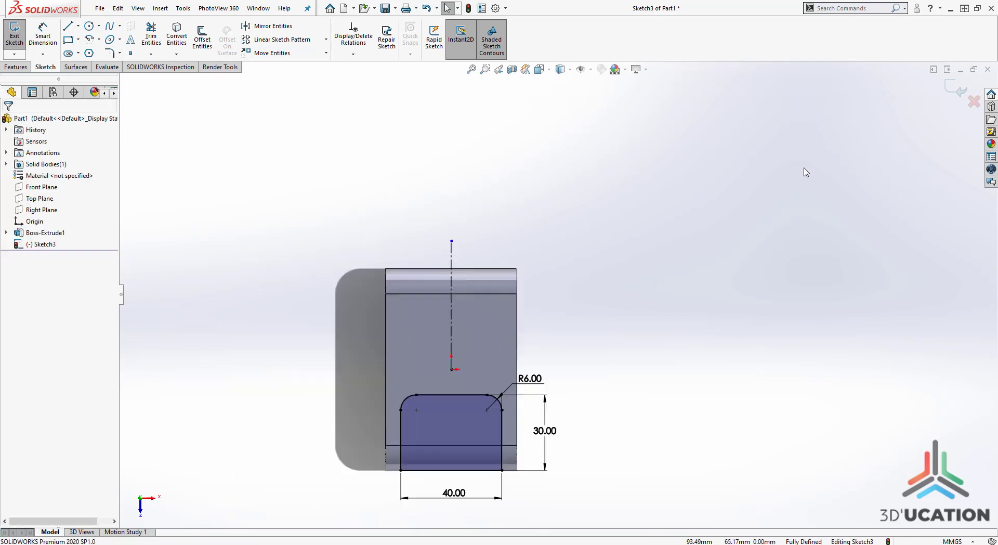
scroll(425, 396, "down", 3)
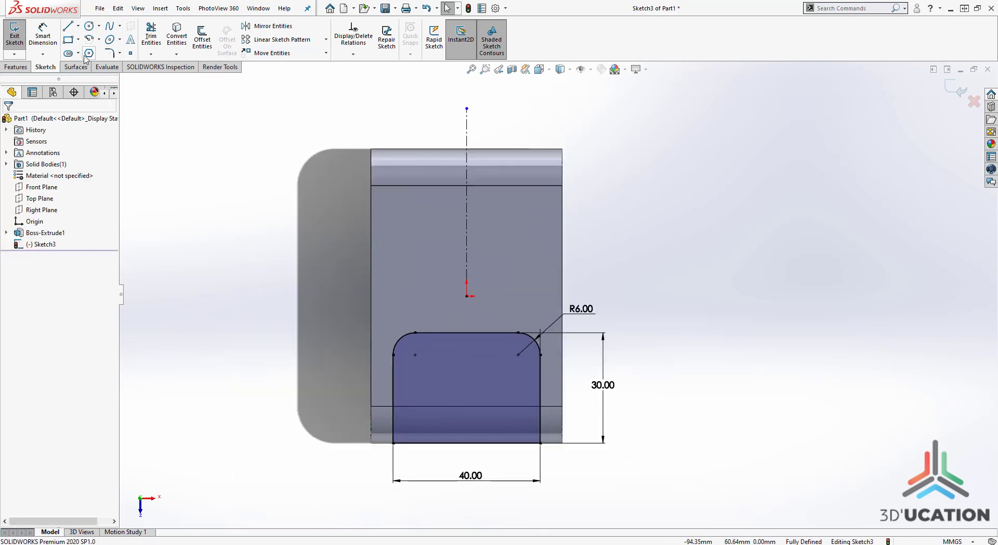
left_click(68, 40)
left_click(511, 108)
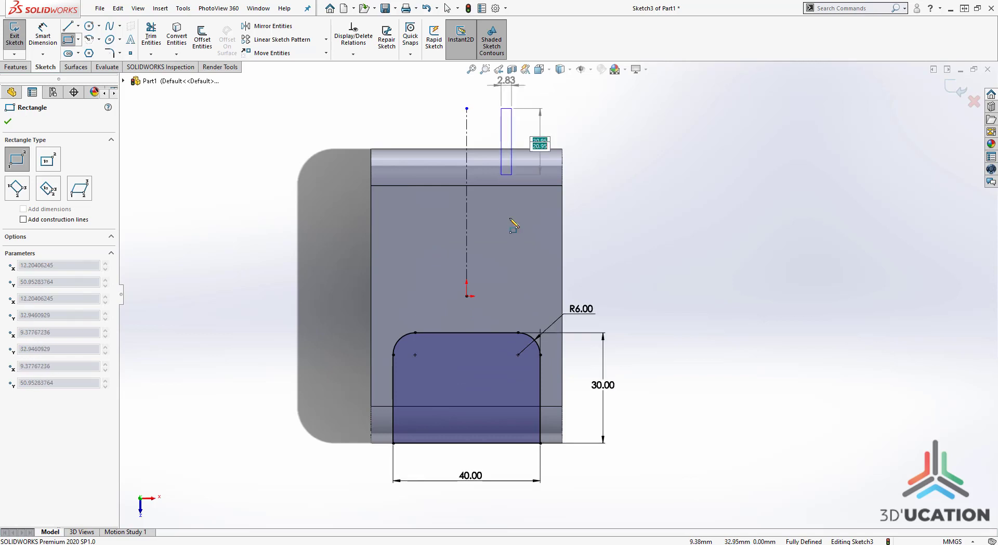
left_click(666, 280)
key("Escape")
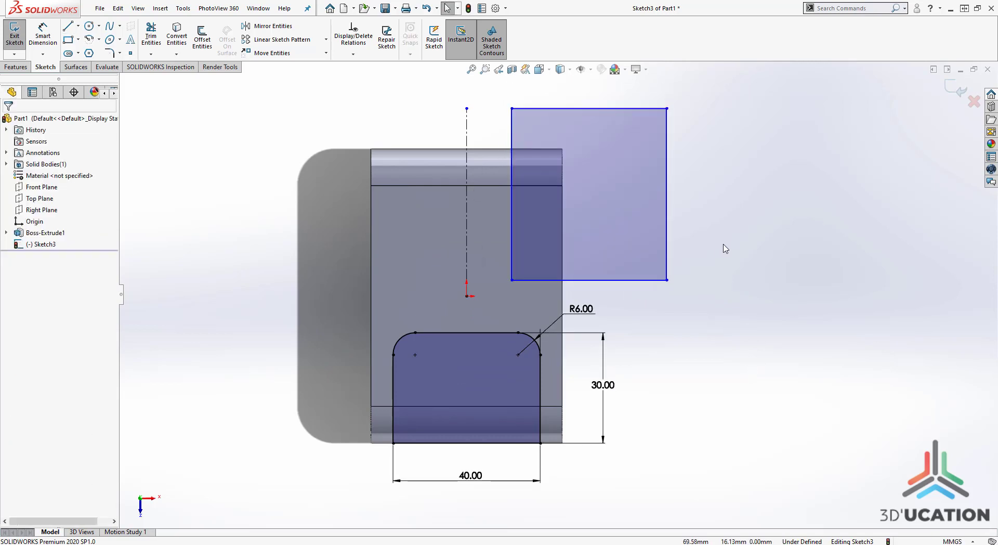
scroll(736, 277, "up", 2)
scroll(736, 277, "down", 2)
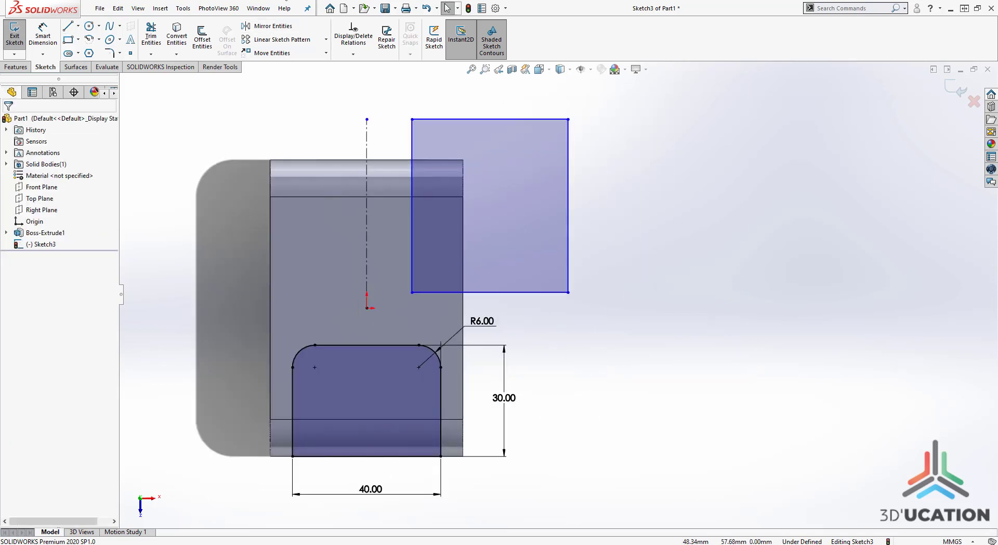
Step: Dimension the new rectangle's inner vertical line 5 mm from the centerline
key("alt+Tab")
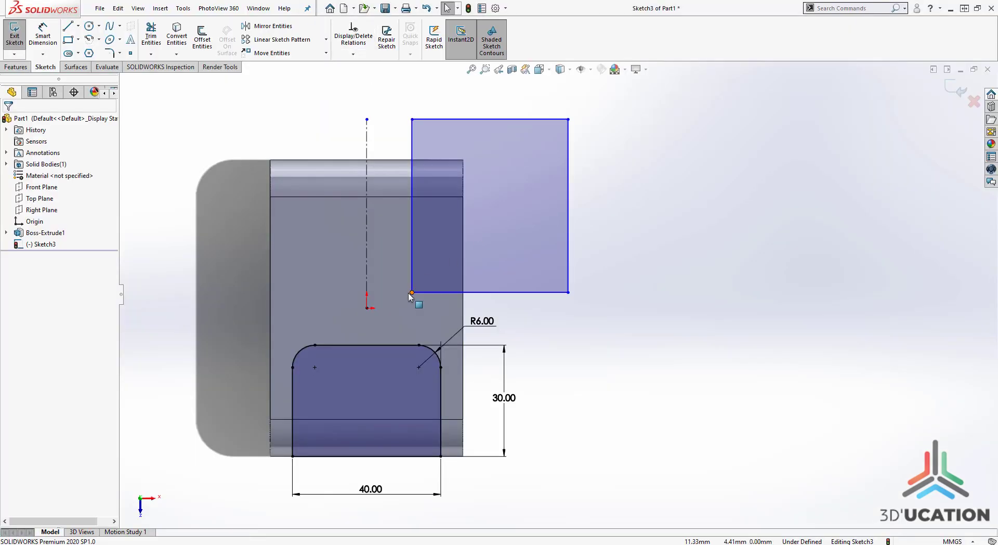
scroll(436, 246, "down", 2)
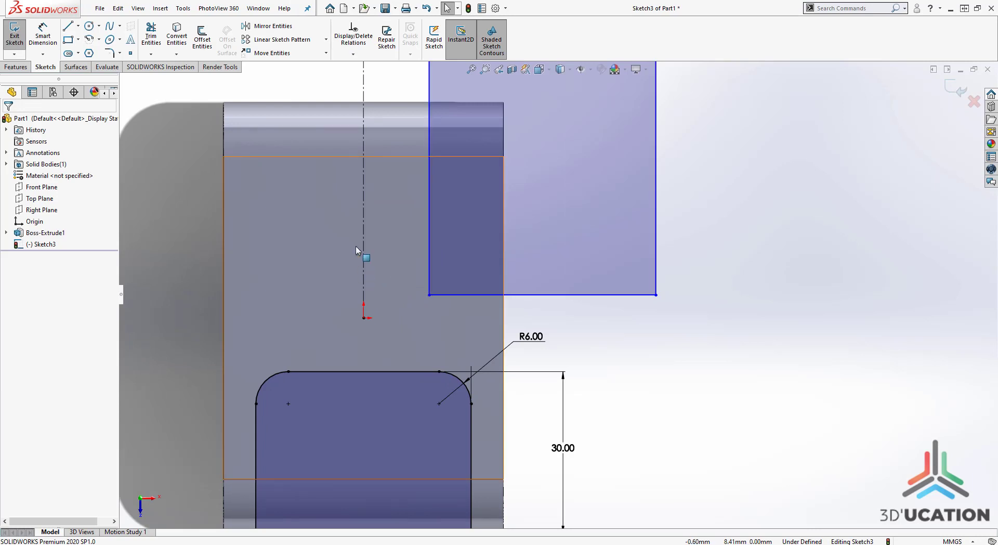
left_click(43, 35)
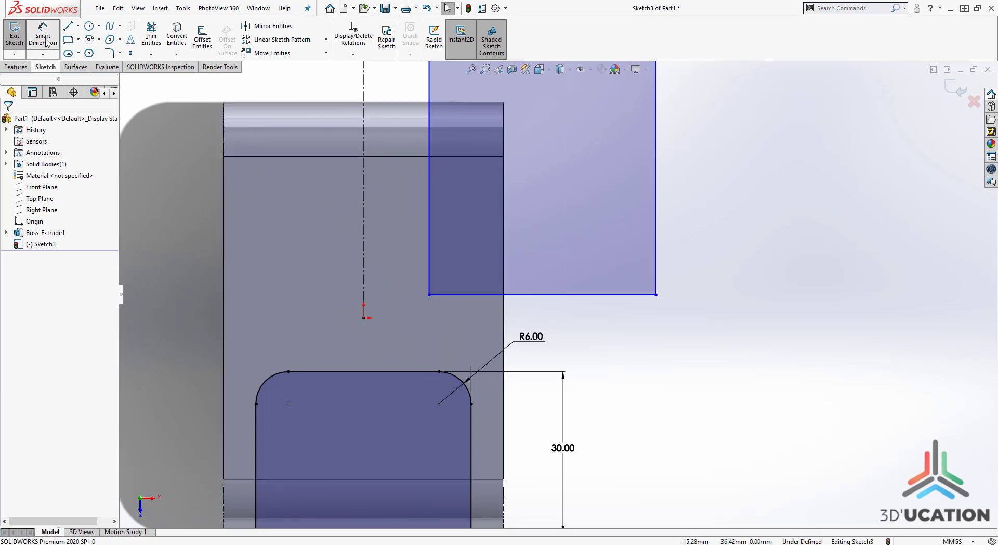
left_click(364, 253)
left_click(428, 232)
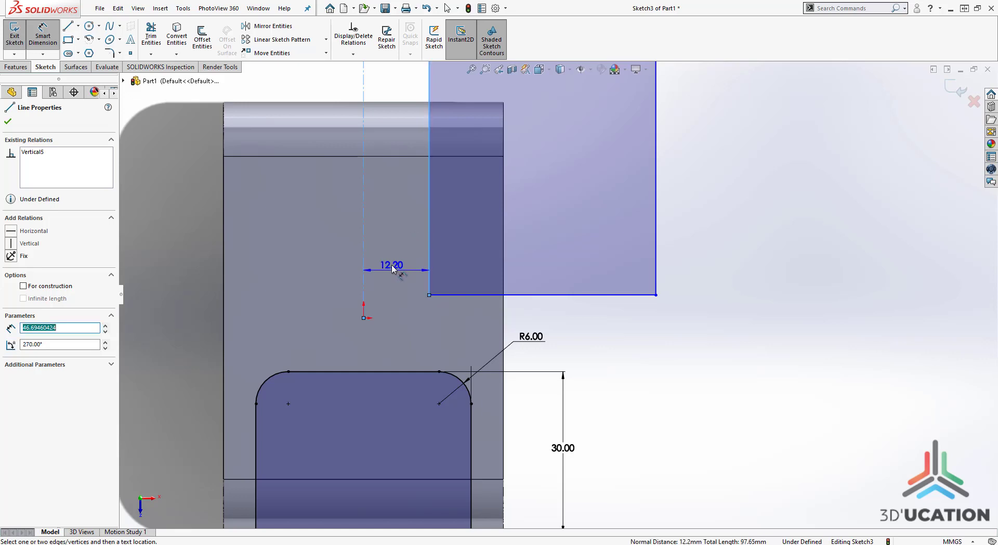
left_click(399, 88)
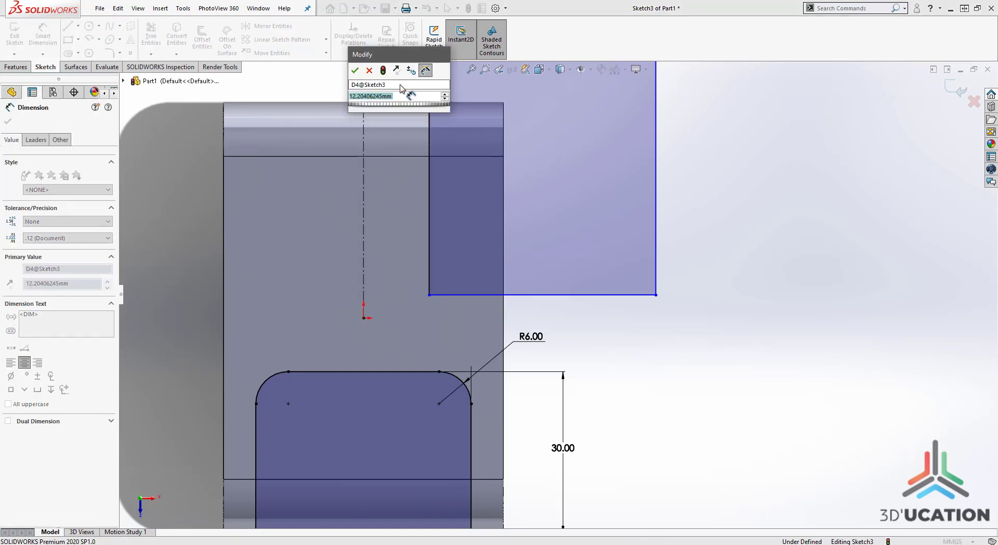
type("5")
key("Return")
scroll(442, 312, "up", 2)
scroll(467, 251, "down", 1)
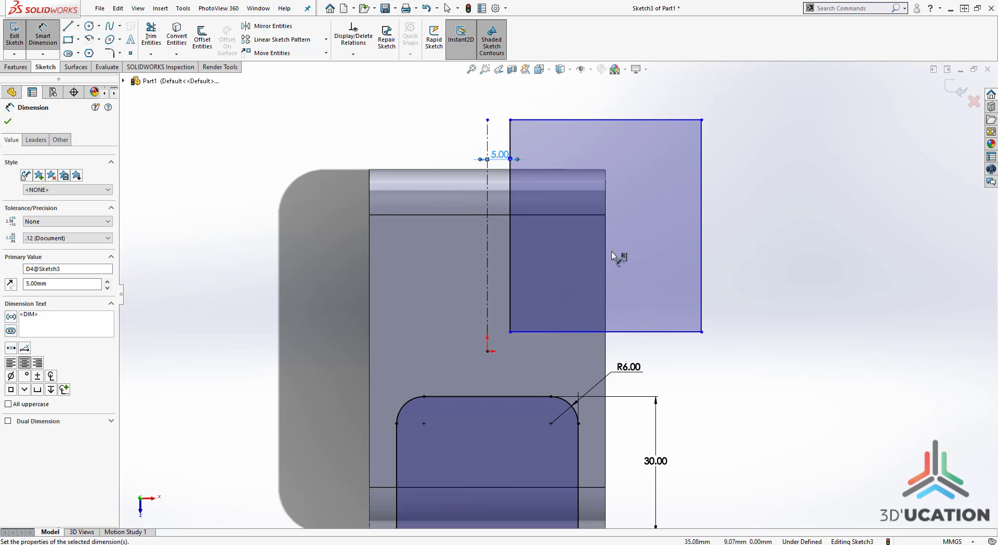
Step: Dimension the side rectangle's lower line 36 mm from the base line of the filleted opening
left_click(288, 0)
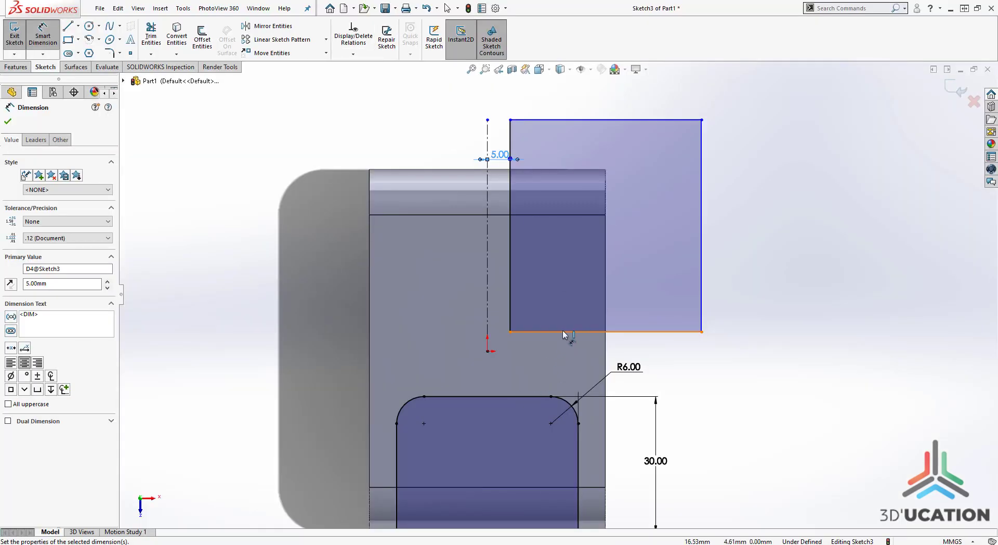
left_click(566, 332)
scroll(597, 246, "up", 3)
scroll(467, 411, "down", 2)
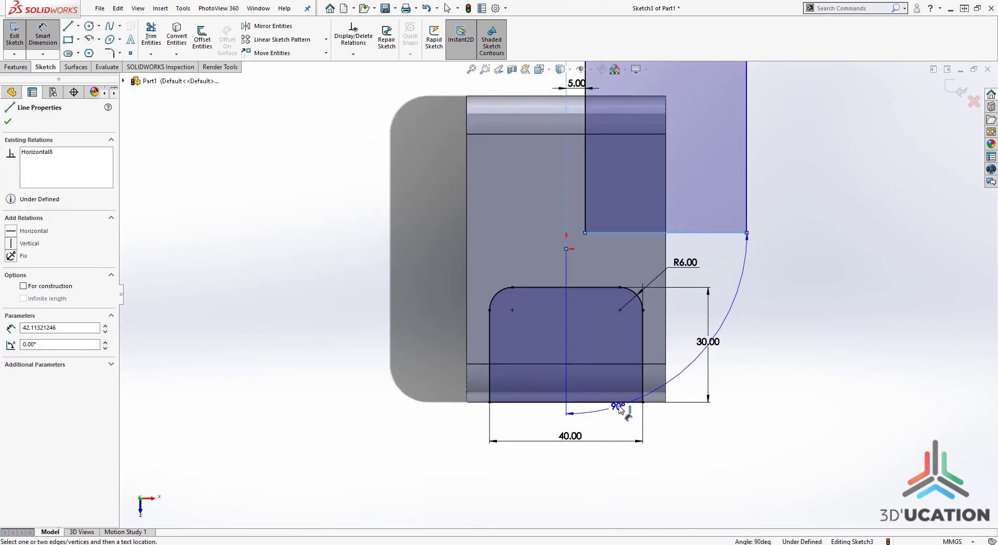
left_click(790, 343)
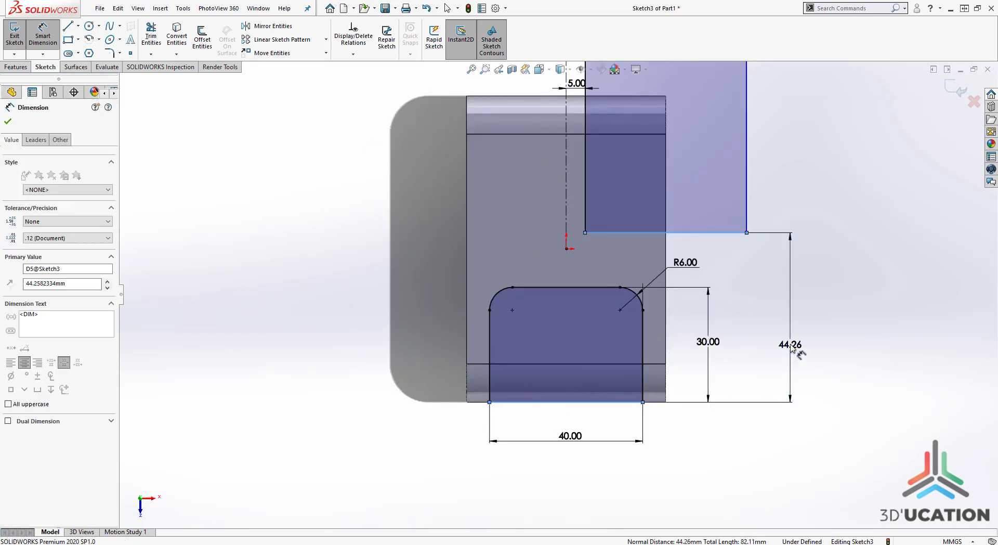
type("36")
key("Return")
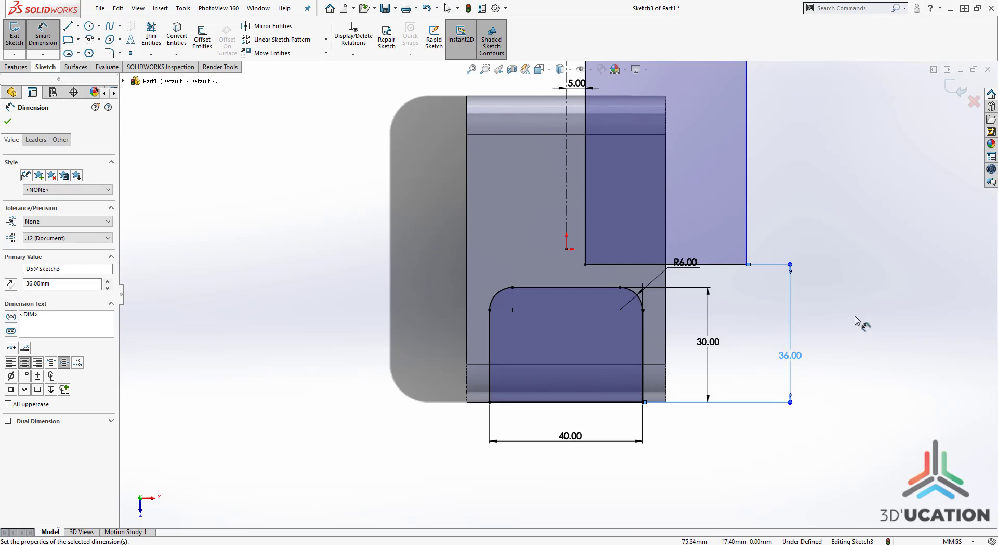
key("Escape")
scroll(738, 236, "up", 2)
scroll(379, 236, "down", 2)
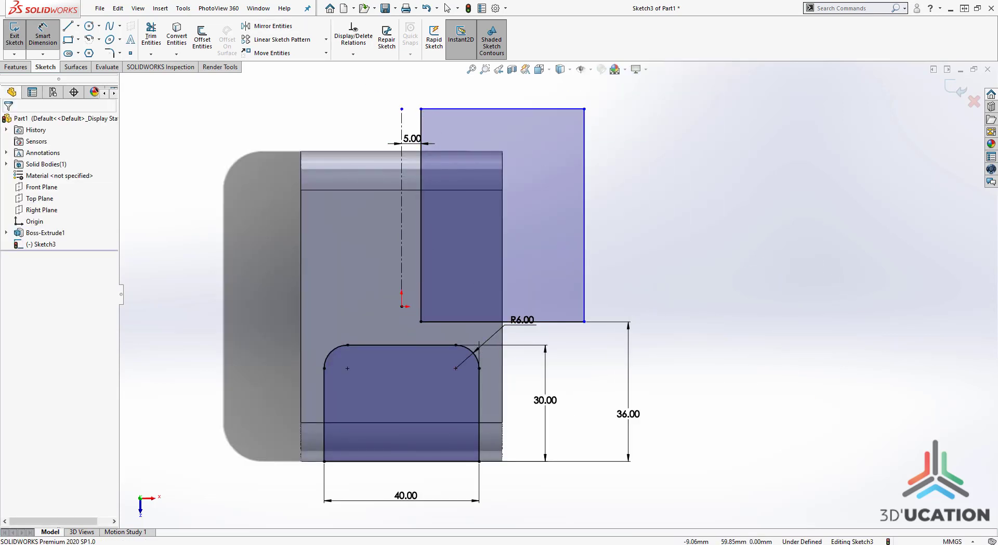
Step: Consult the EX_09.pdf drawing and add a 4 mm sketch fillet to the rectangle's inner lower corner
key("alt+Tab")
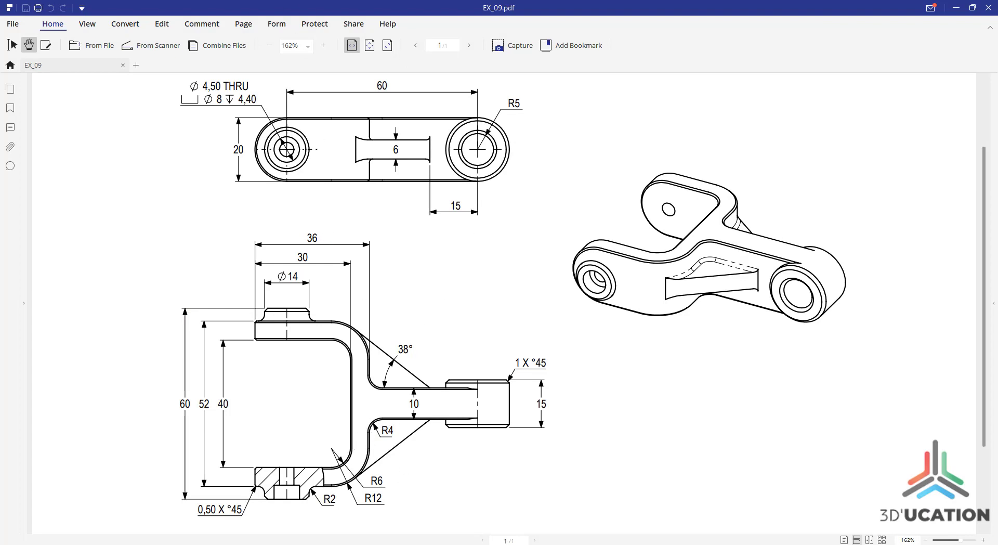
key("alt+Tab")
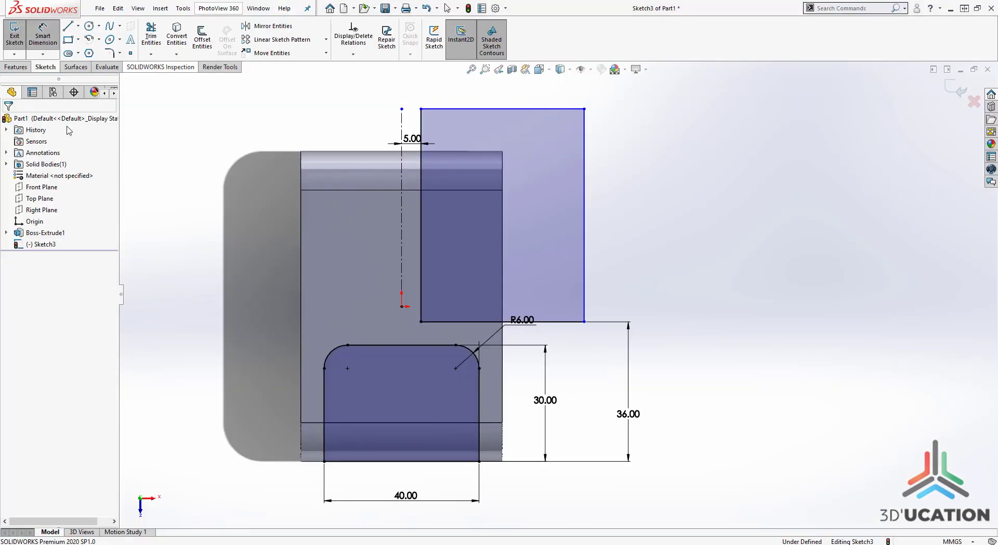
left_click(110, 53)
type("4")
key("Return")
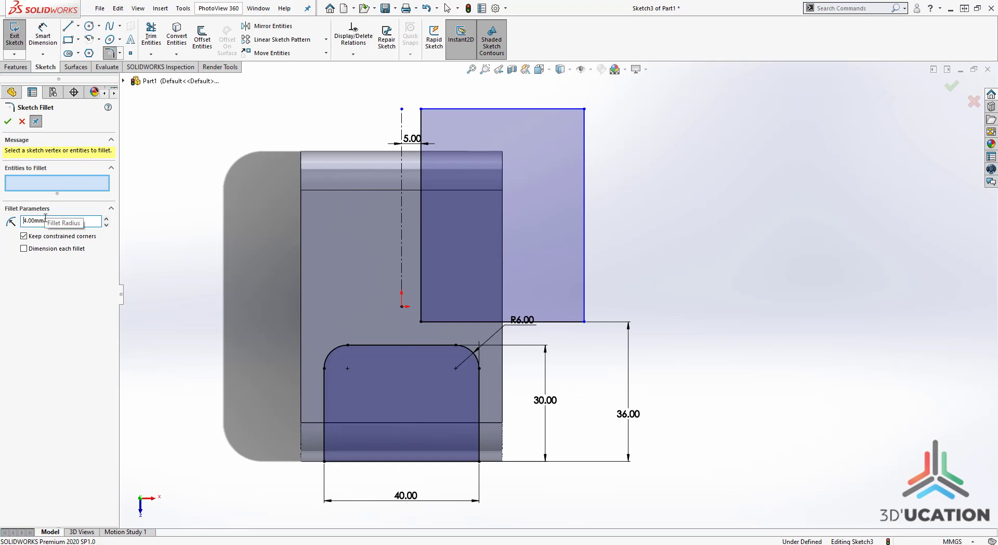
left_click(422, 322)
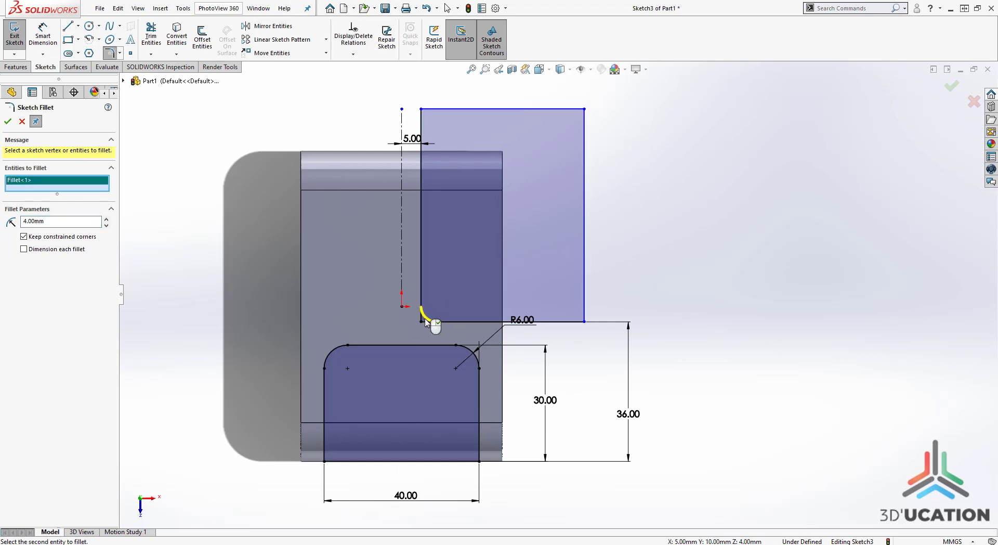
left_click(8, 123)
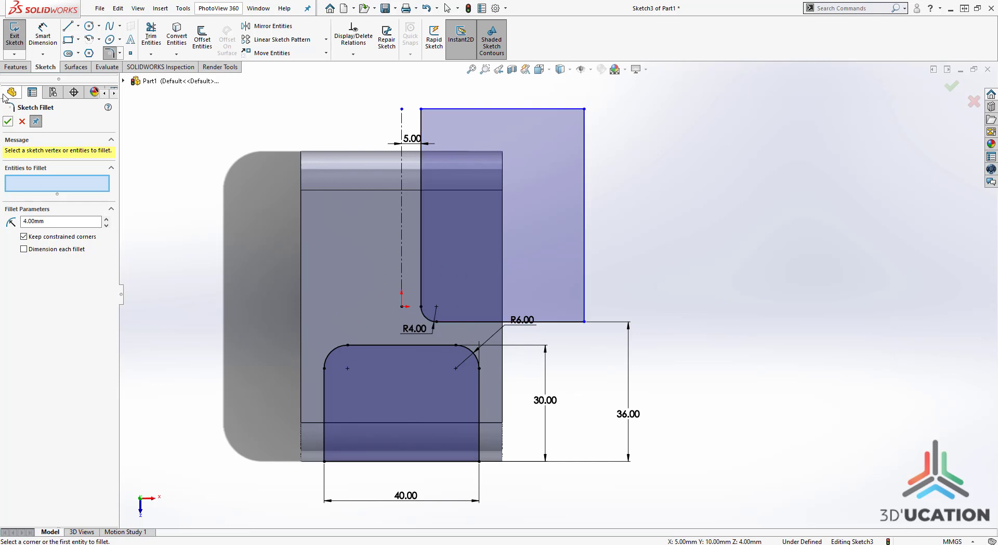
left_click(8, 122)
Step: Resize the side rectangle to about 32 x 49 mm by moving its outer corner and outer vertical line inward
scroll(851, 313, "down", 3)
scroll(735, 322, "up", 3)
scroll(734, 321, "up", 1)
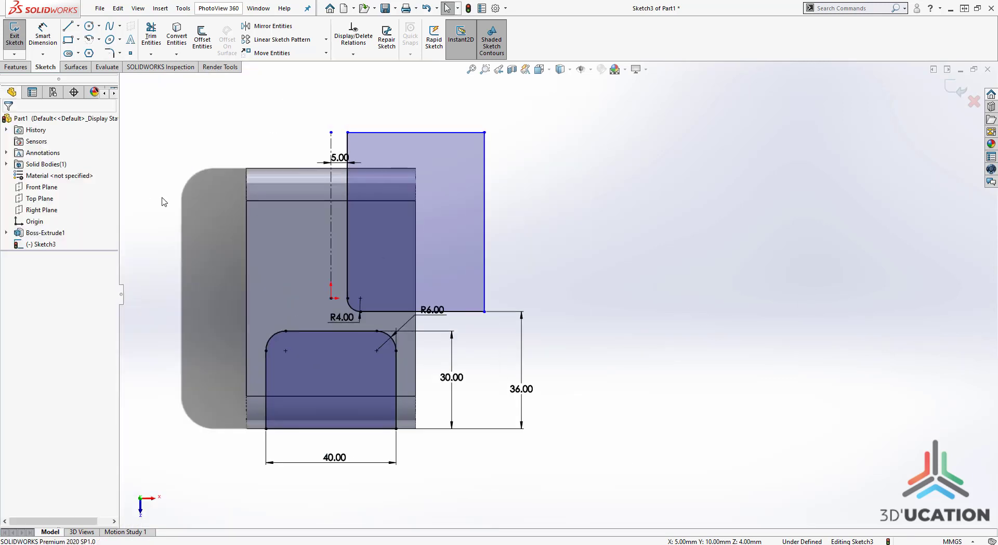
scroll(162, 198, "down", 3)
left_click_drag(769, 104, 747, 133)
left_click_drag(780, 192, 725, 192)
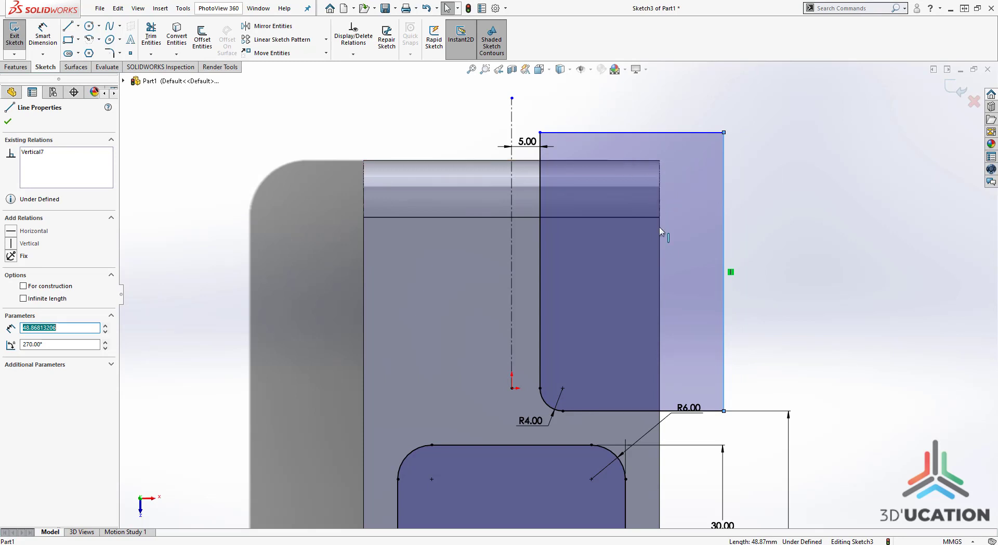
scroll(557, 260, "up", 2)
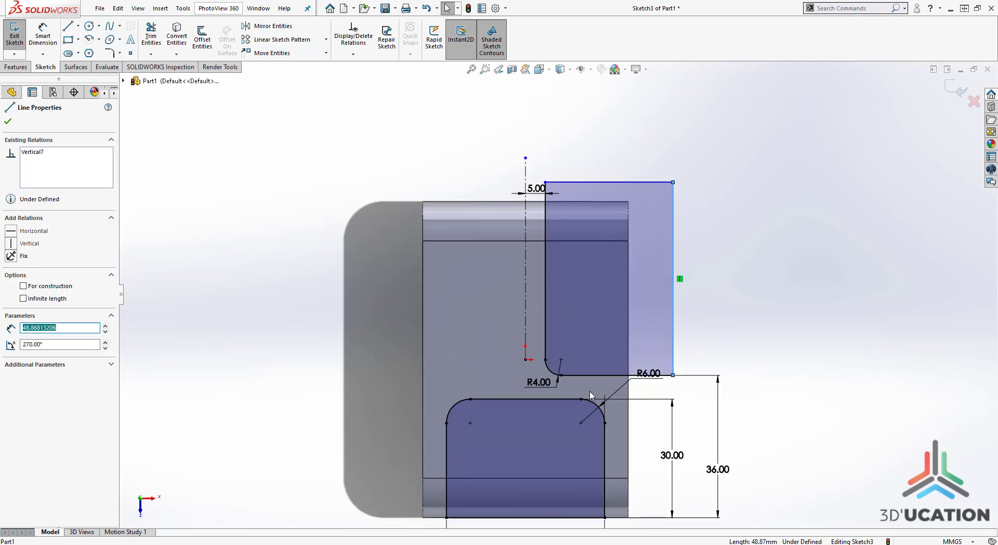
scroll(590, 393, "down", 1)
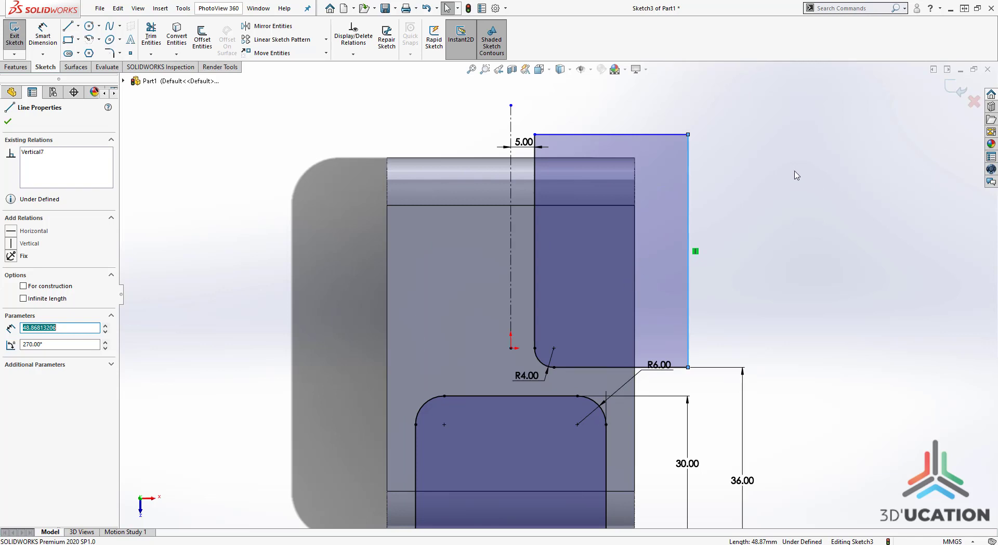
Step: Make the rectangle's upper and outer vertical lines collinear with the body's upper and right edges
left_click(654, 135)
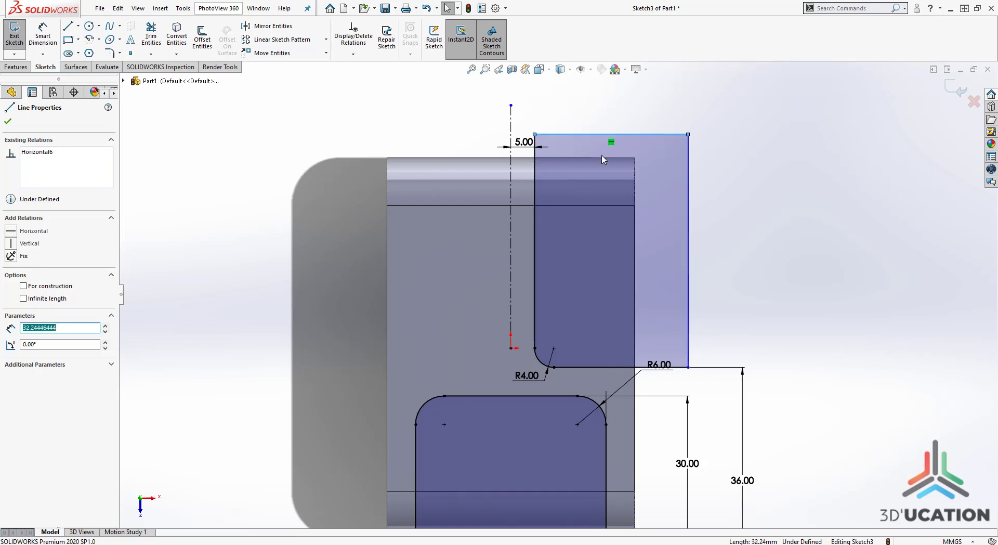
left_click(603, 157, "ctrl")
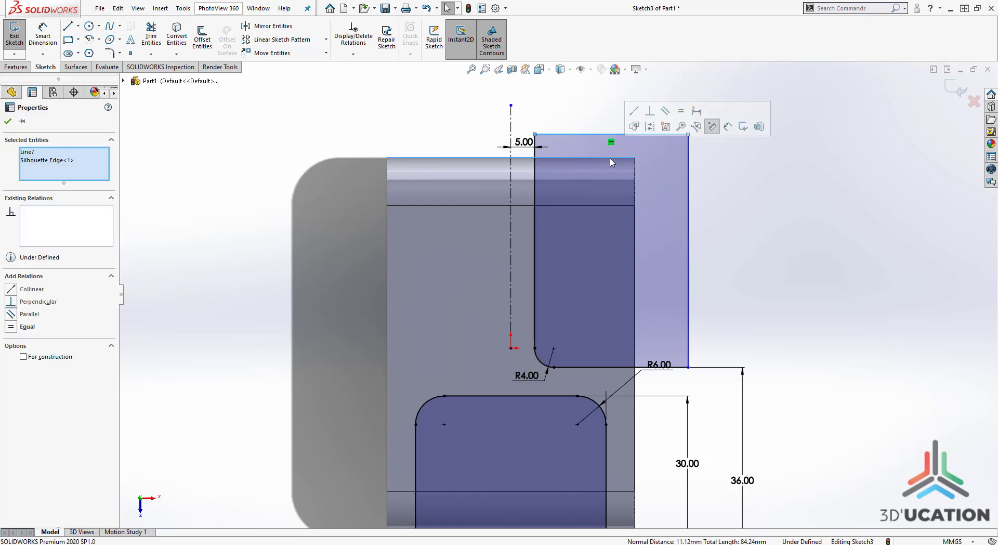
left_click(634, 108)
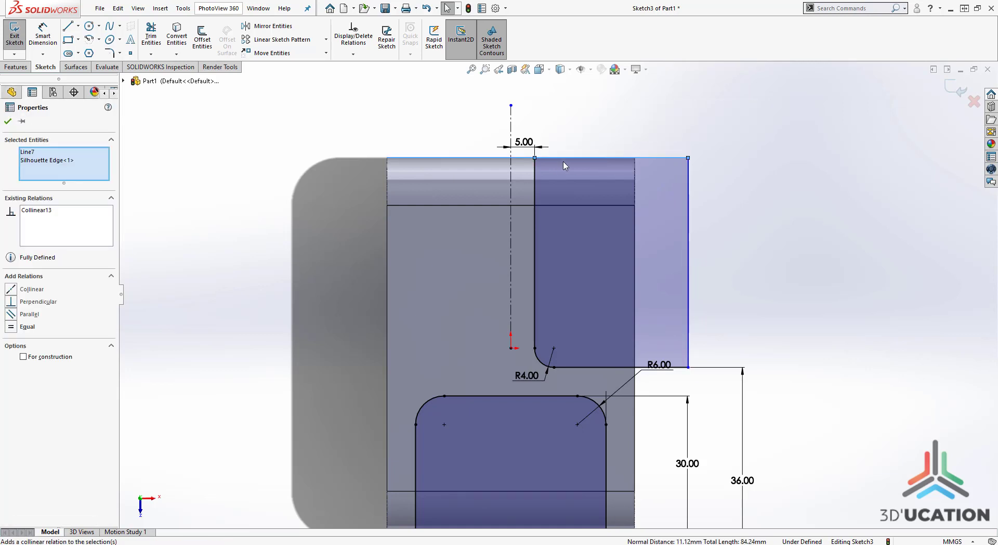
key("Escape")
left_click(687, 254)
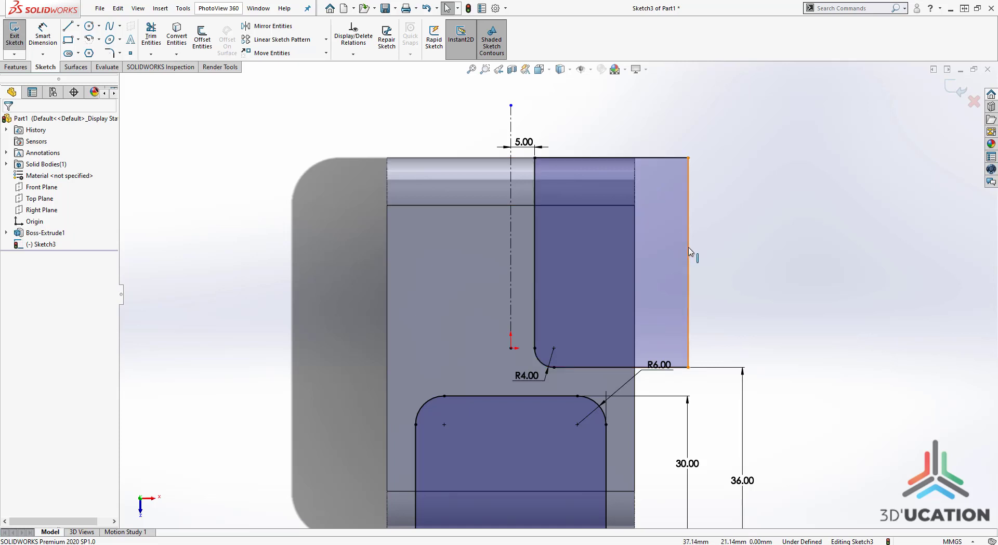
left_click(634, 270, "ctrl")
left_click(664, 224)
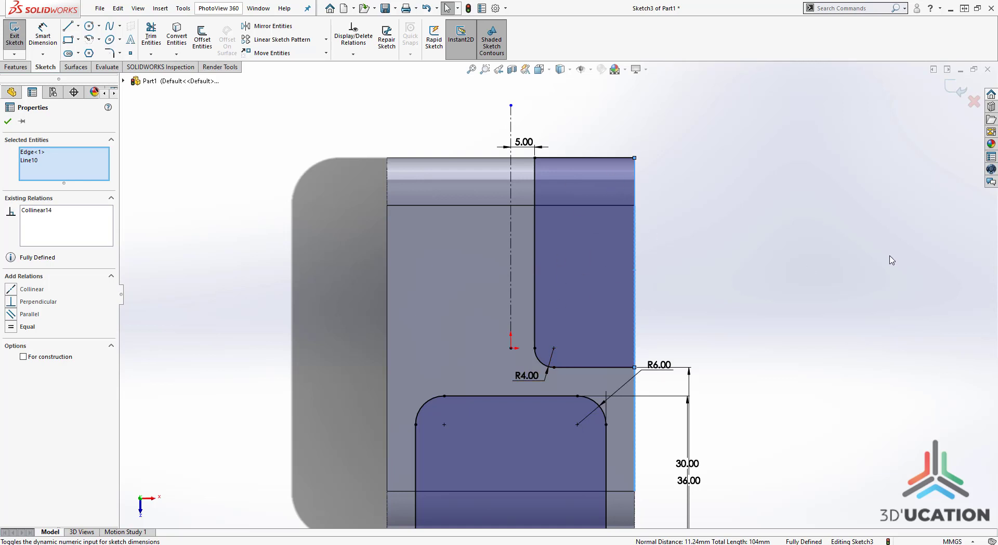
Step: Rearrange the R6.00, 30 mm and 36 mm dimensions beside the body so they no longer overlap
scroll(680, 229, "up", 2)
scroll(626, 421, "down", 1)
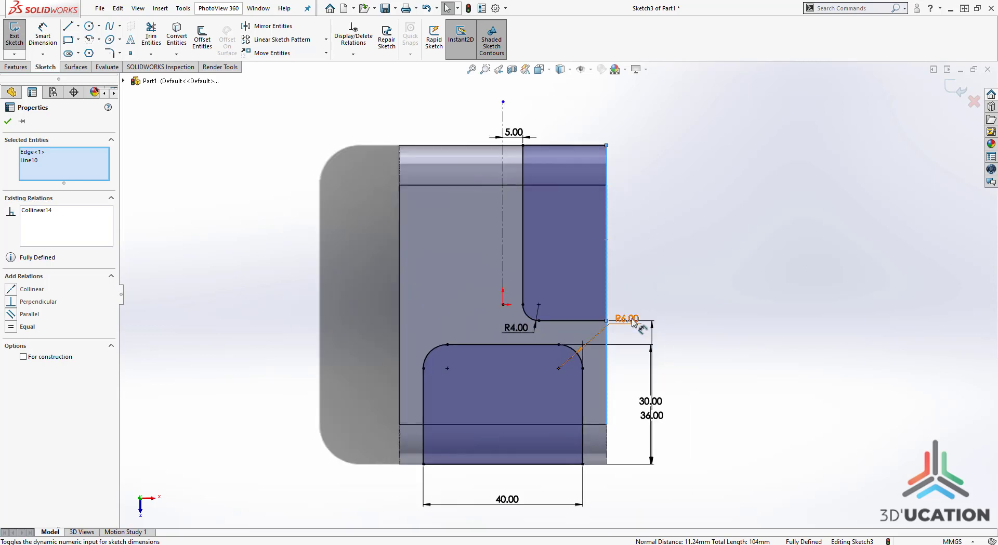
mouse_move(633, 319)
left_mouse_down()
mouse_move(655, 336)
mouse_move(692, 333)
left_mouse_up()
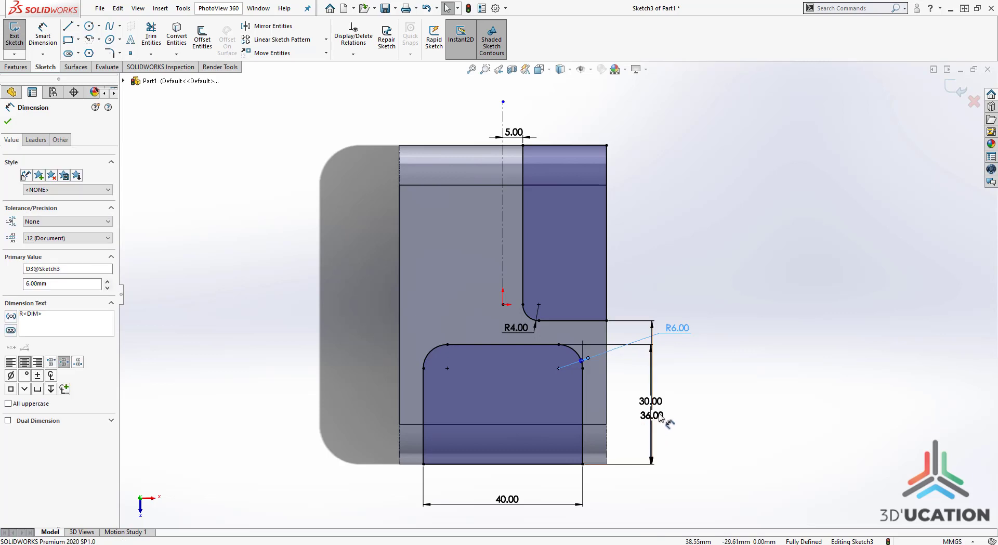
mouse_move(660, 408)
left_mouse_down()
mouse_move(637, 412)
mouse_move(664, 403)
left_mouse_up()
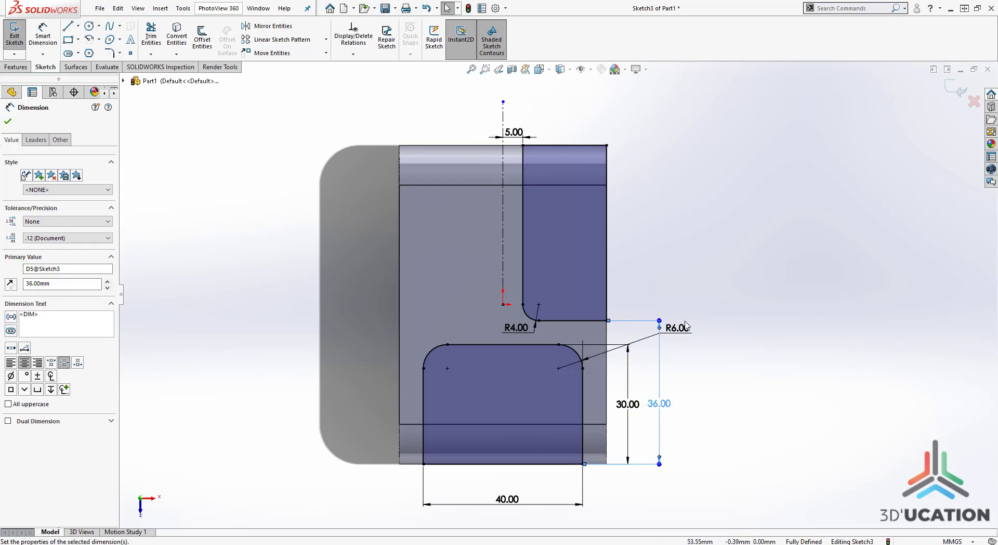
left_click_drag(678, 330, 618, 358)
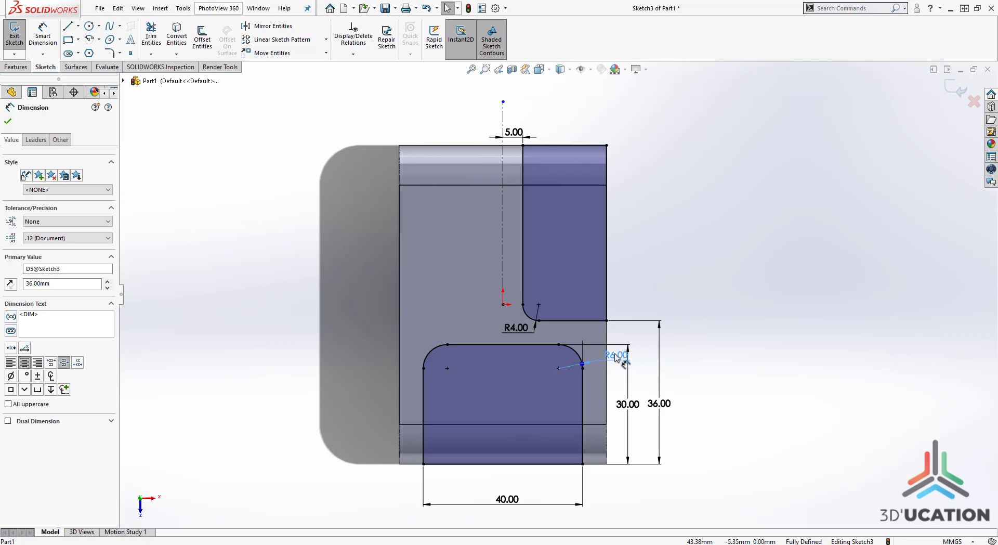
left_click_drag(660, 404, 711, 404)
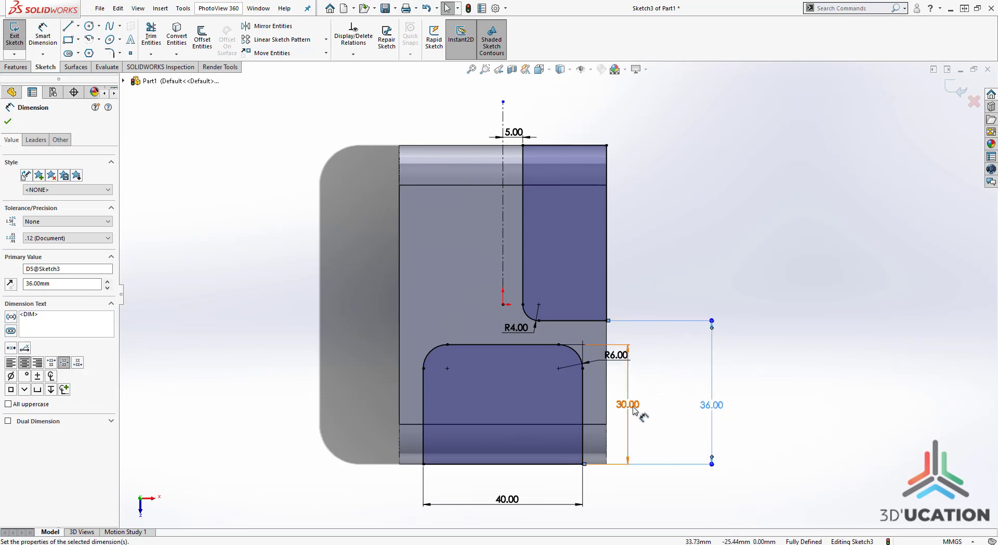
left_click_drag(633, 410, 686, 411)
mouse_move(623, 355)
left_mouse_down()
mouse_move(633, 368)
mouse_move(648, 353)
left_mouse_up()
key("Escape")
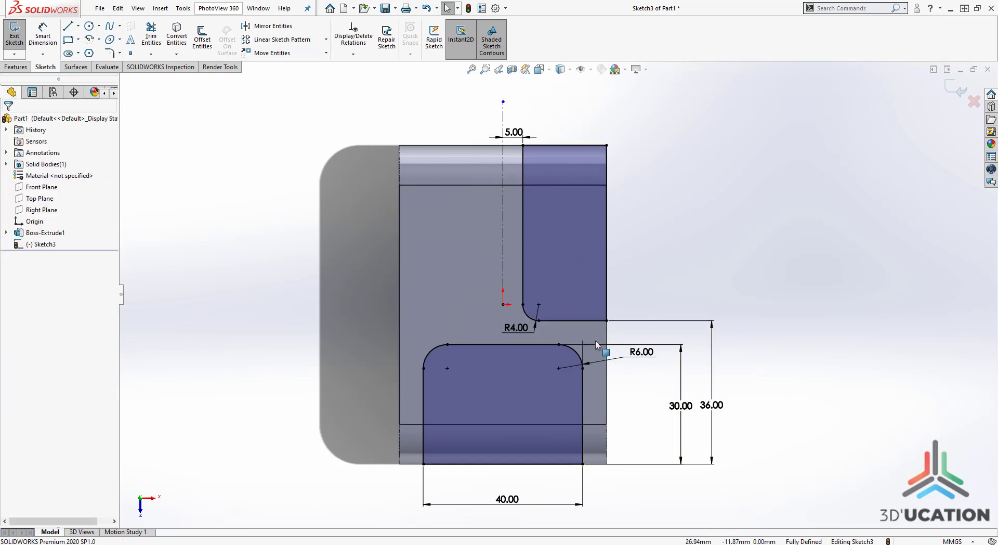
Step: Adjust the R4.00 dimension's position slightly and move the 5 mm dimension above the centerline's upper end
left_click(517, 331)
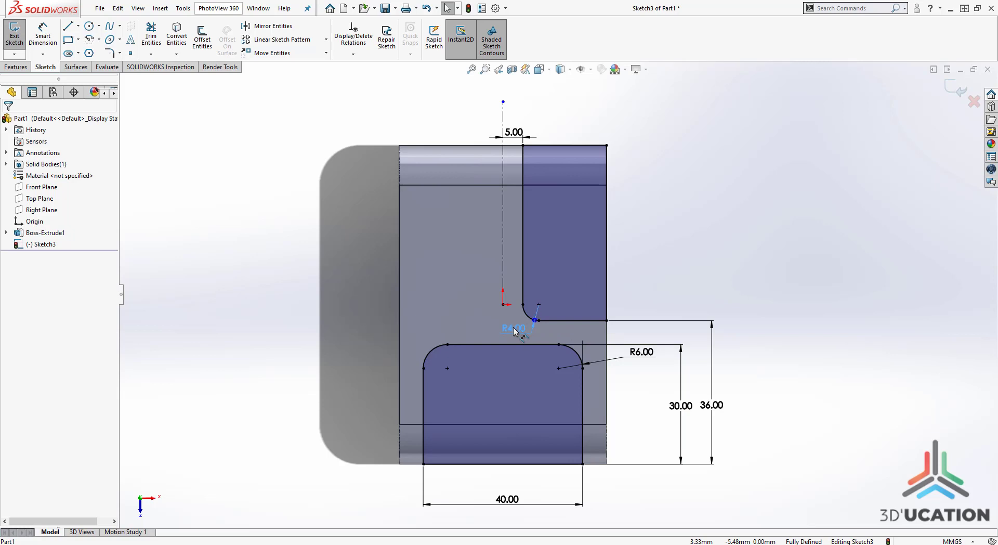
left_click_drag(513, 328, 510, 328)
left_click(793, 217)
scroll(724, 291, "up", 4)
scroll(689, 187, "down", 4)
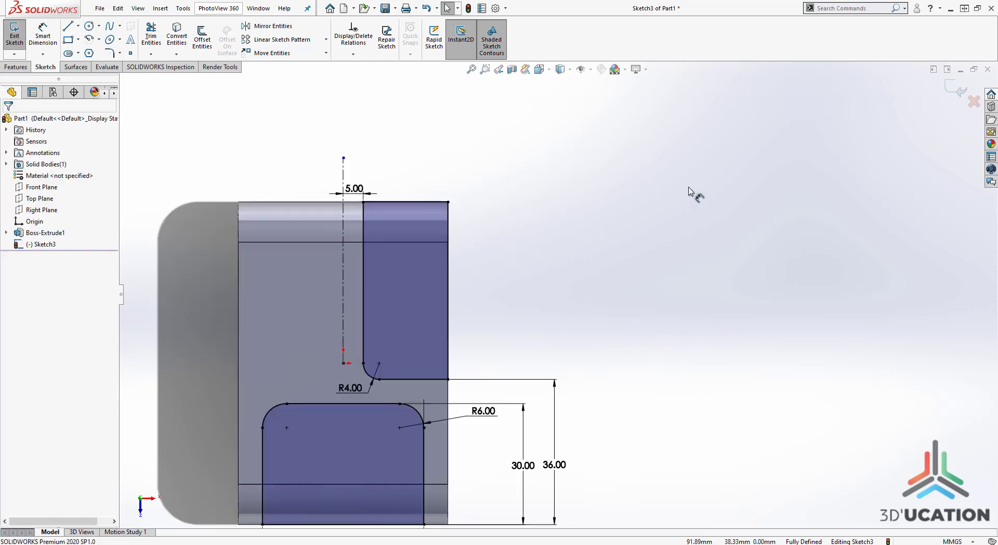
left_click_drag(353, 188, 358, 137)
left_click(579, 272)
Step: Mirror the complete filleted side cut-out profile about the vertical centerline
scroll(579, 271, "up", 3)
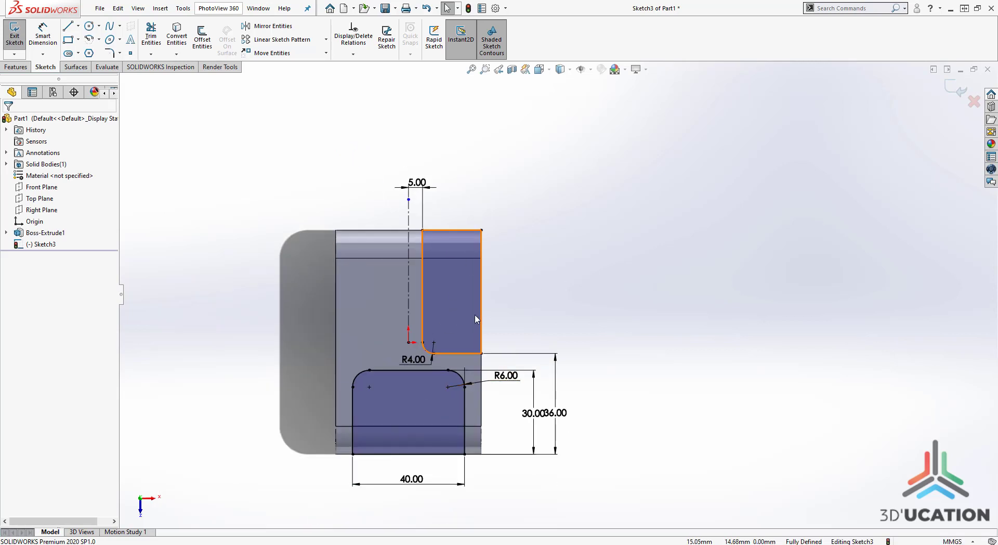
scroll(411, 359, "down", 2)
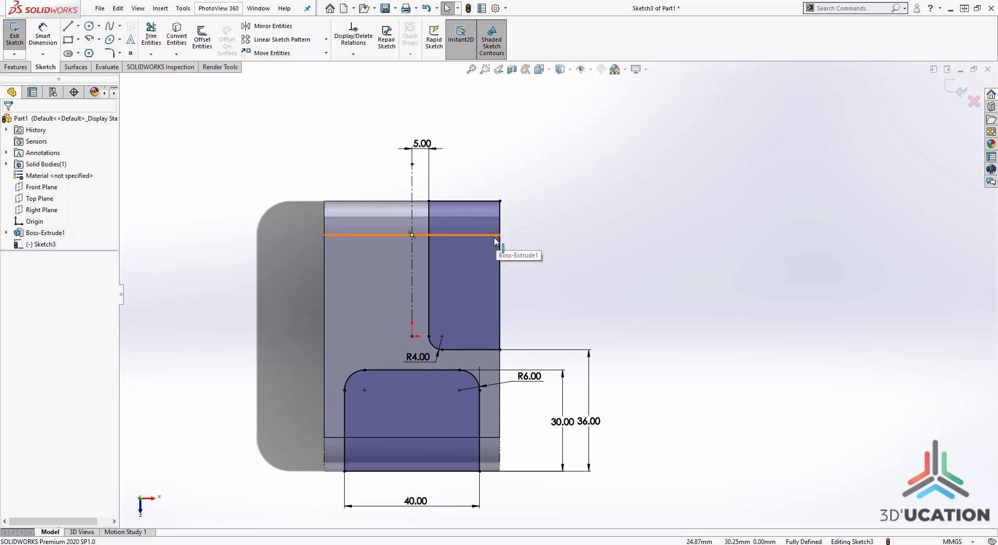
left_click(466, 311)
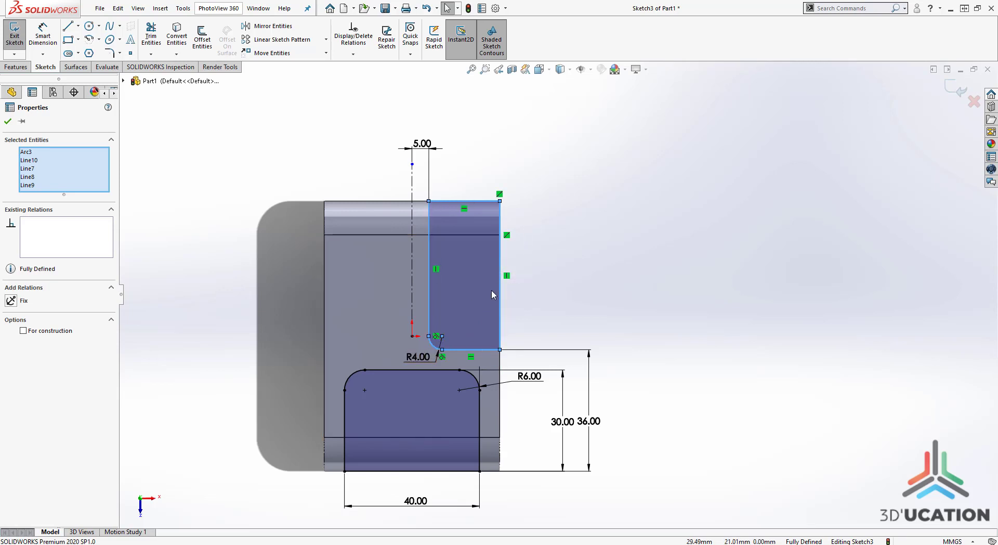
left_click(413, 281, "ctrl")
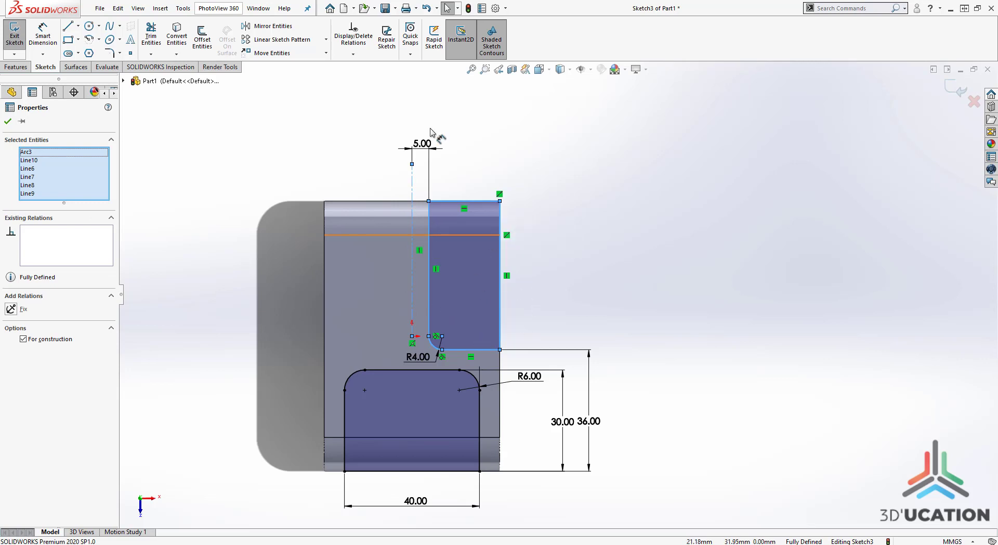
left_click(268, 30)
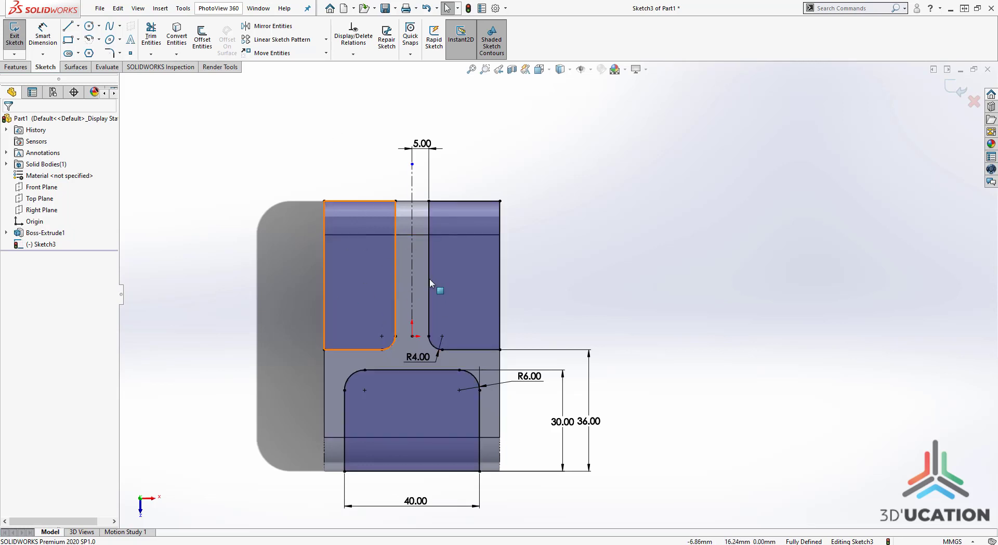
Step: Cut-extrude the fork opening and both side cut-out profiles Through All to shape the forked arm
scroll(535, 453, "up", 3)
scroll(530, 426, "down", 2)
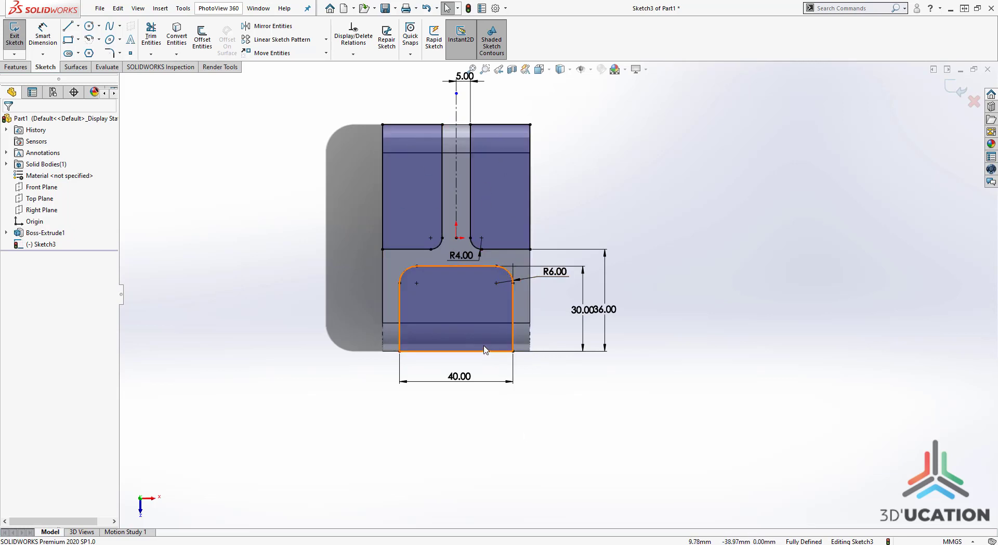
mouse_move(485, 349)
middle_mouse_down()
mouse_move(461, 409)
mouse_move(355, 215)
mouse_move(373, 361)
middle_mouse_up()
scroll(486, 279, "down", 2)
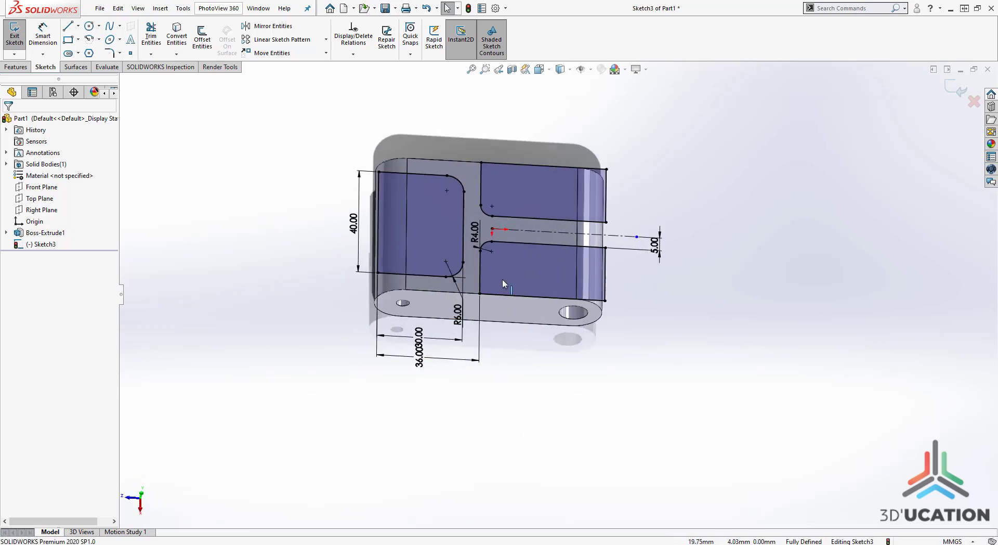
left_click(16, 67)
left_click(154, 36)
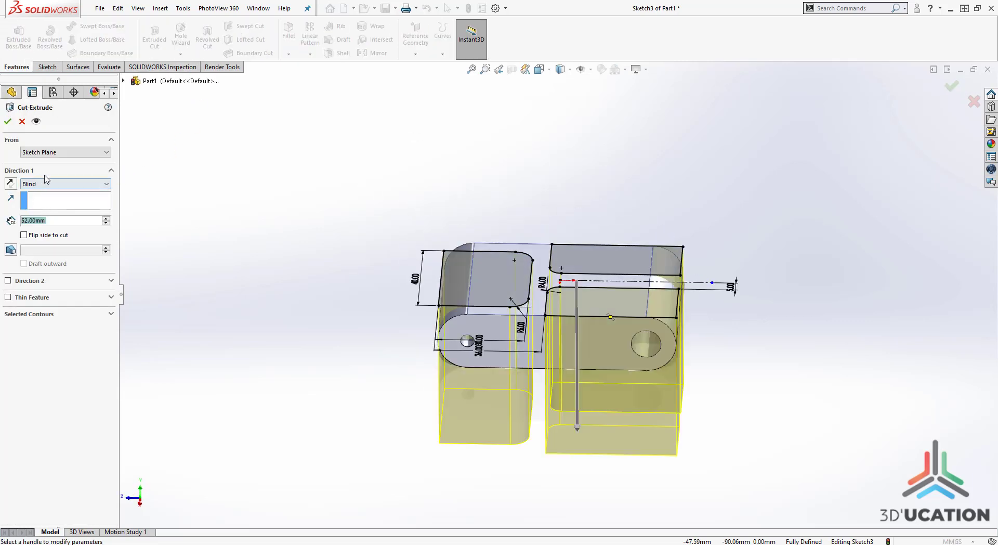
left_click(66, 185)
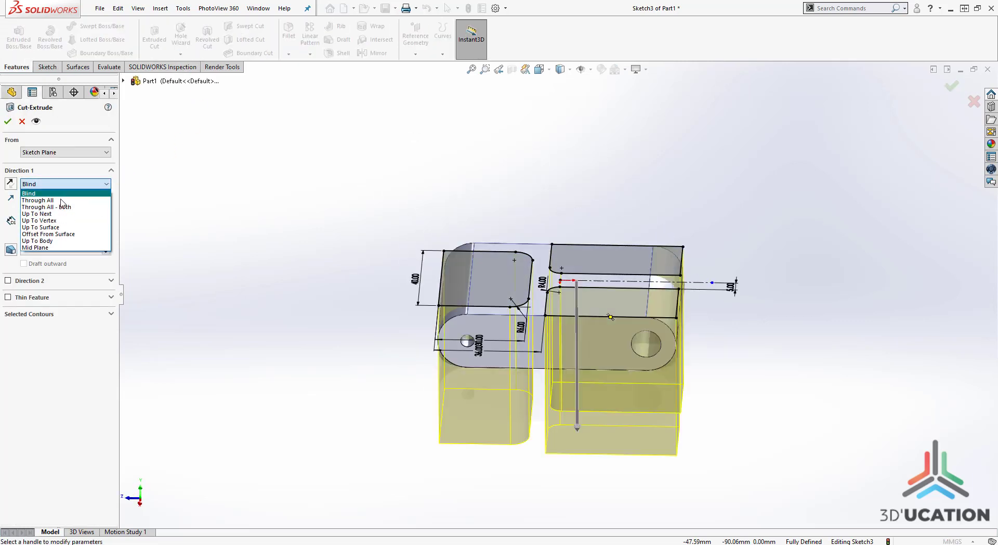
left_click(37, 200)
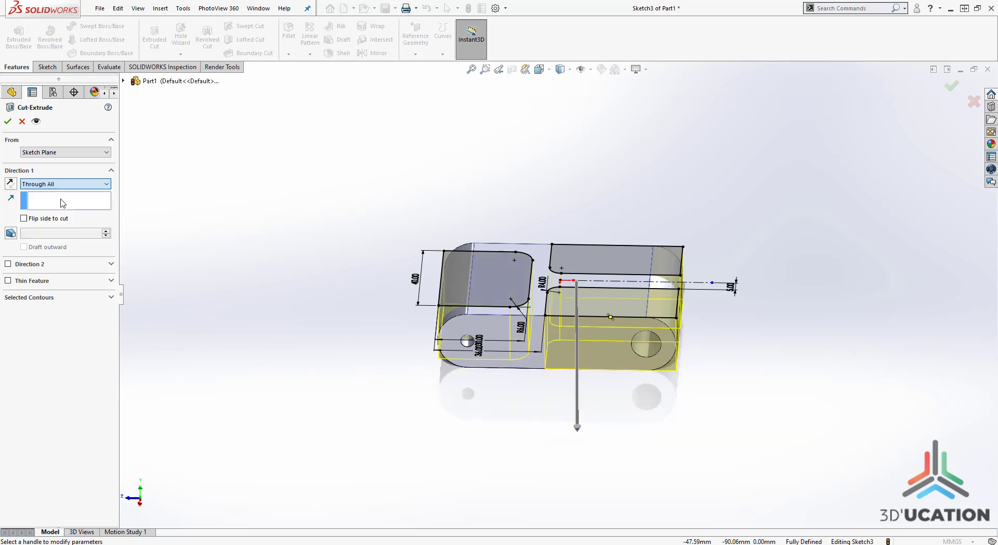
left_click(7, 121)
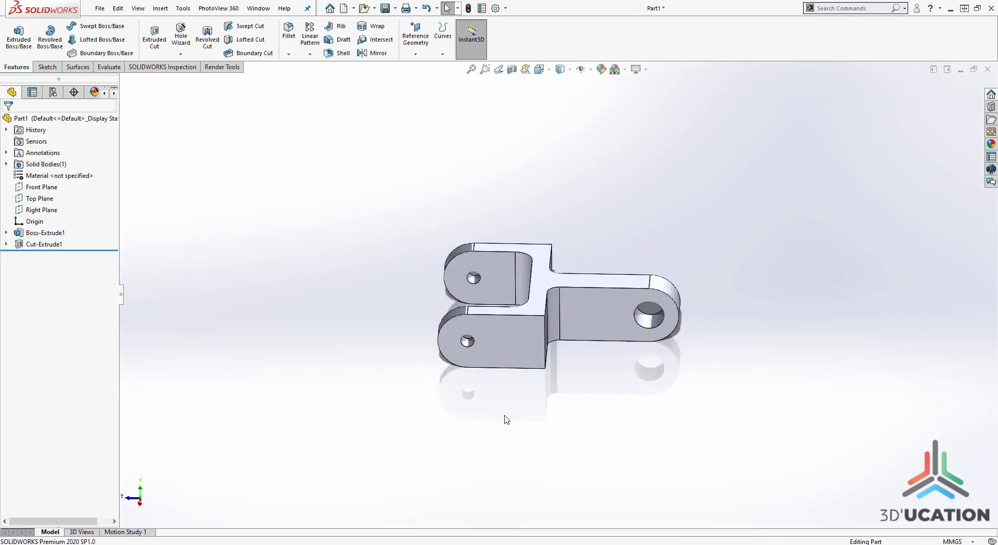
middle_click_drag(507, 419, 647, 200)
middle_click_drag(591, 390, 621, 364)
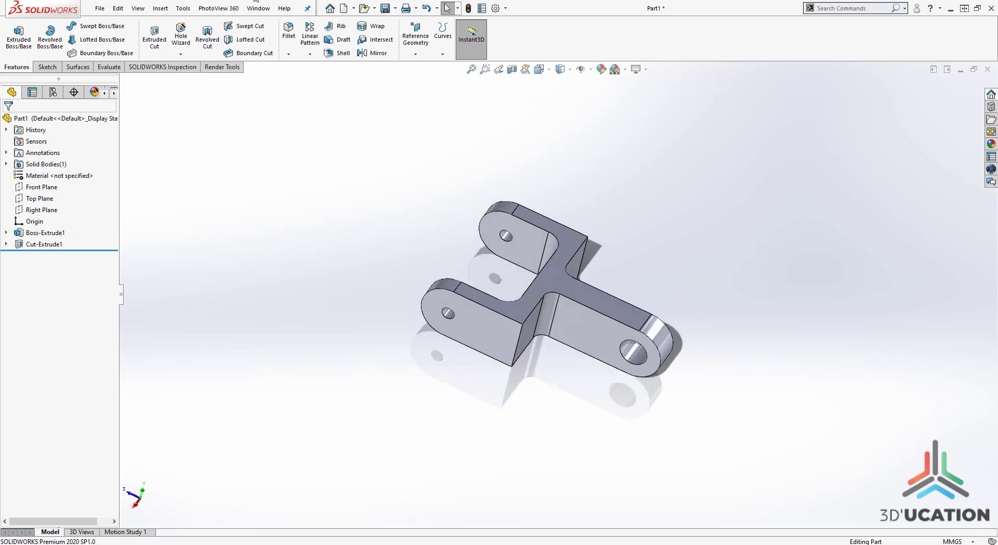
Step: Check drawing EX_09 and fillet the fork's two outer corner edges beside the stem with a 12 mm radius
left_click(293, 0)
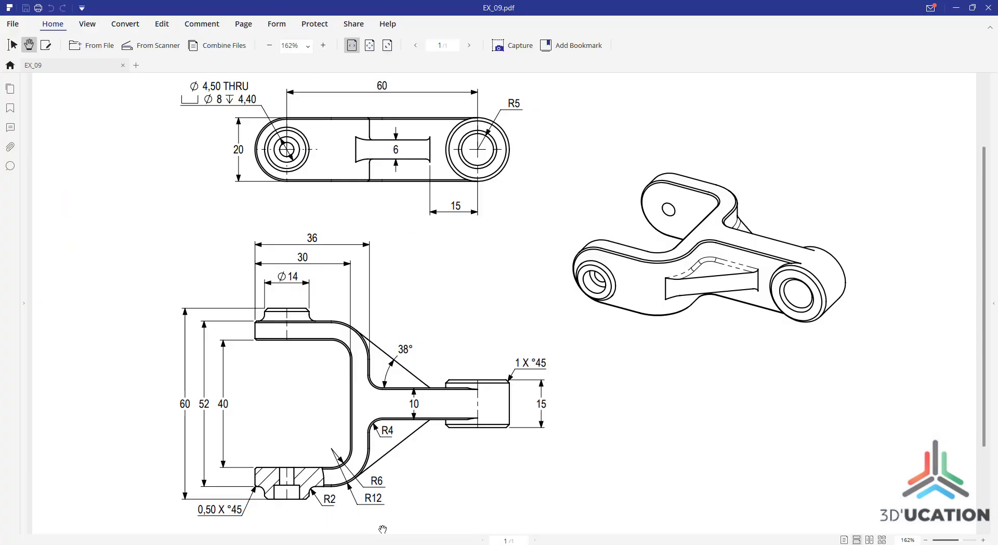
left_click(301, 0)
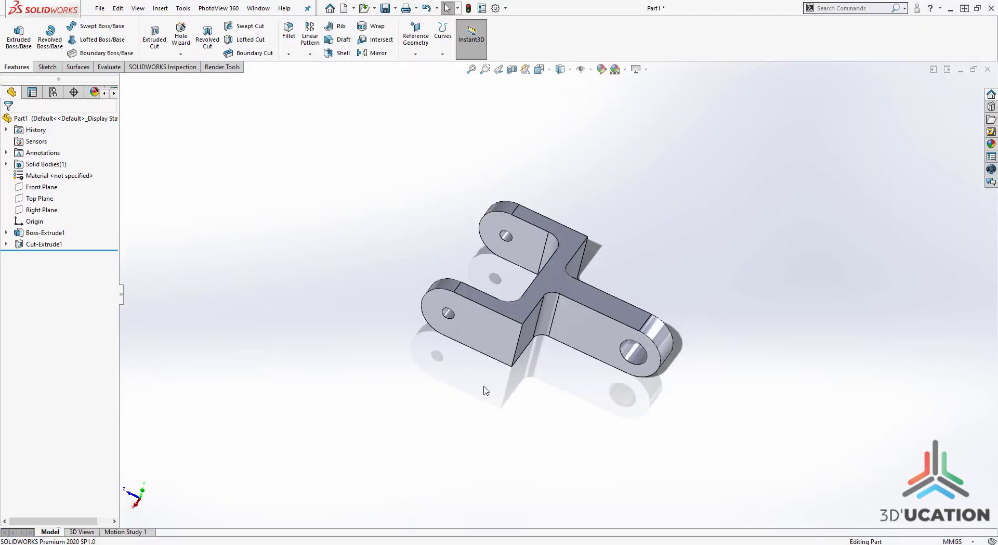
left_click(518, 342)
left_click(612, 309)
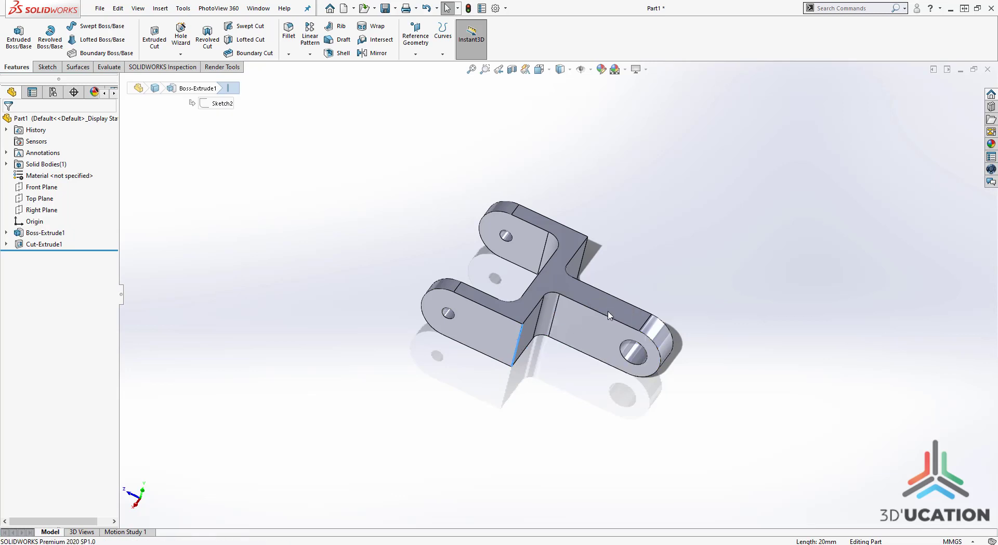
type("12")
key("Return")
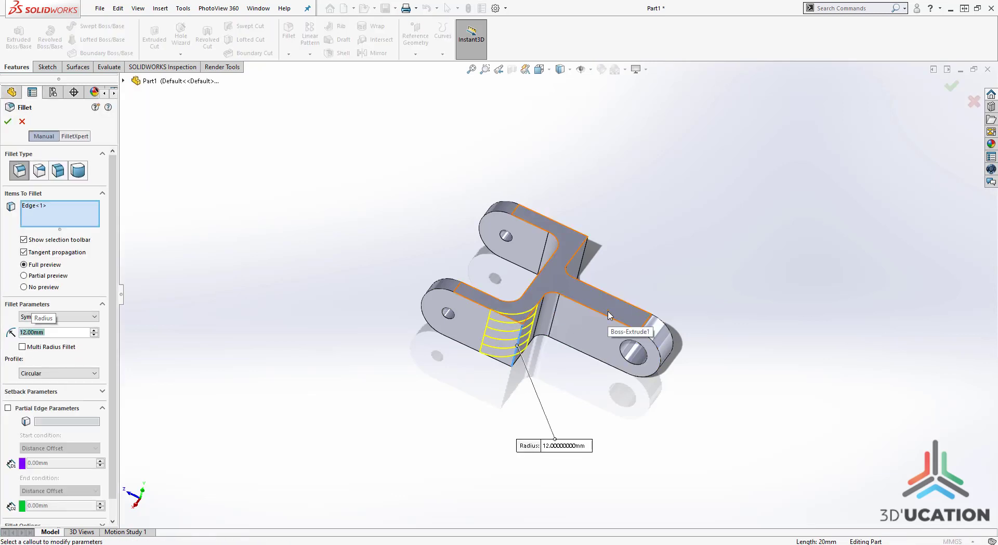
scroll(605, 313, "up", 2)
middle_click_drag(572, 352, 512, 349)
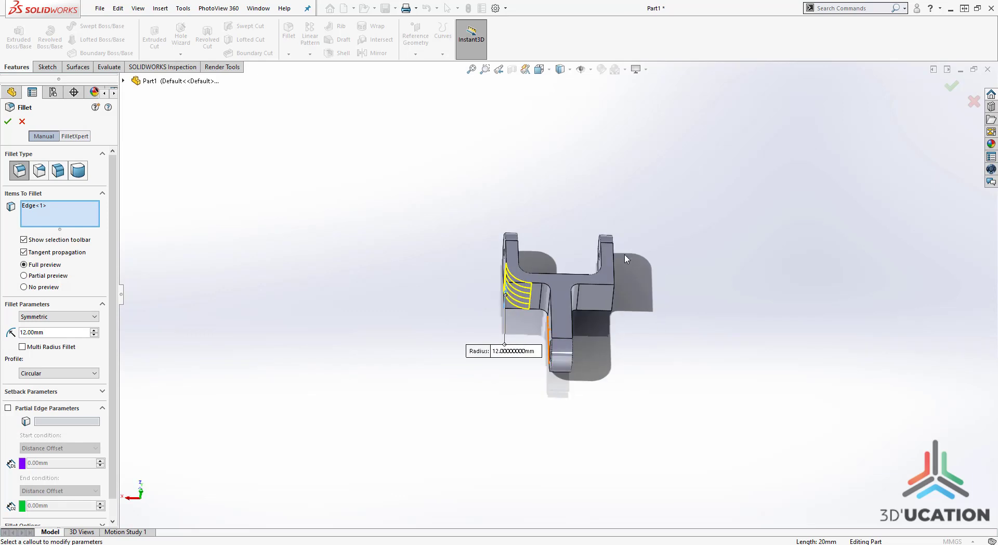
left_click(614, 303)
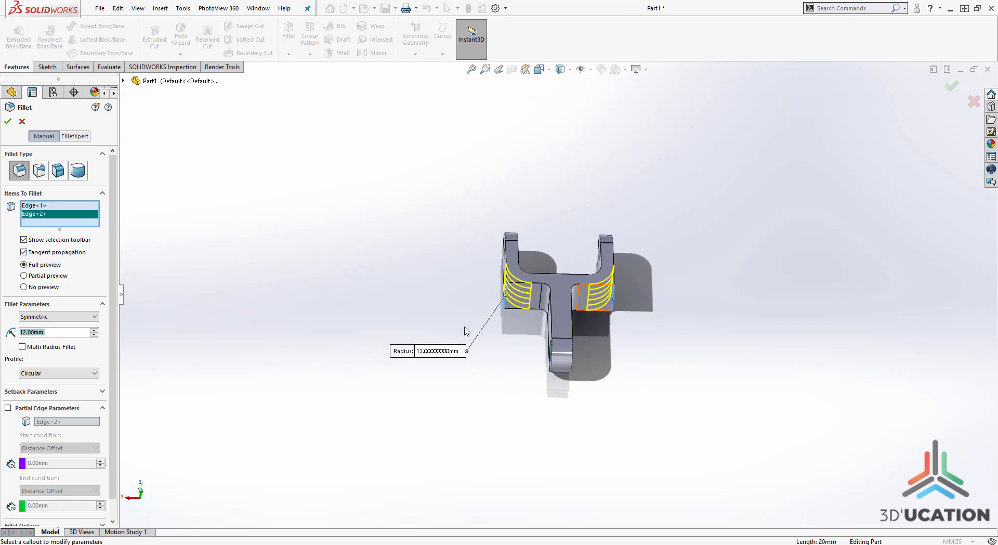
left_click(7, 118)
middle_click_drag(493, 403, 570, 406)
scroll(594, 300, "down", 2)
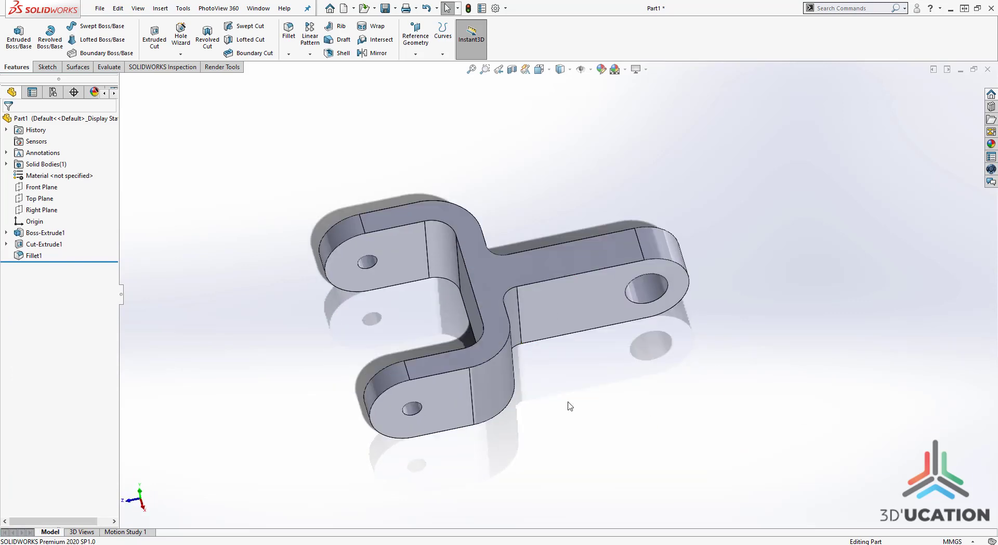
Step: Consult drawing EX_09 and start a new sketch on the outer flat face of the nearer fork arm
scroll(563, 350, "down", 2)
middle_click_drag(564, 349, 500, 358)
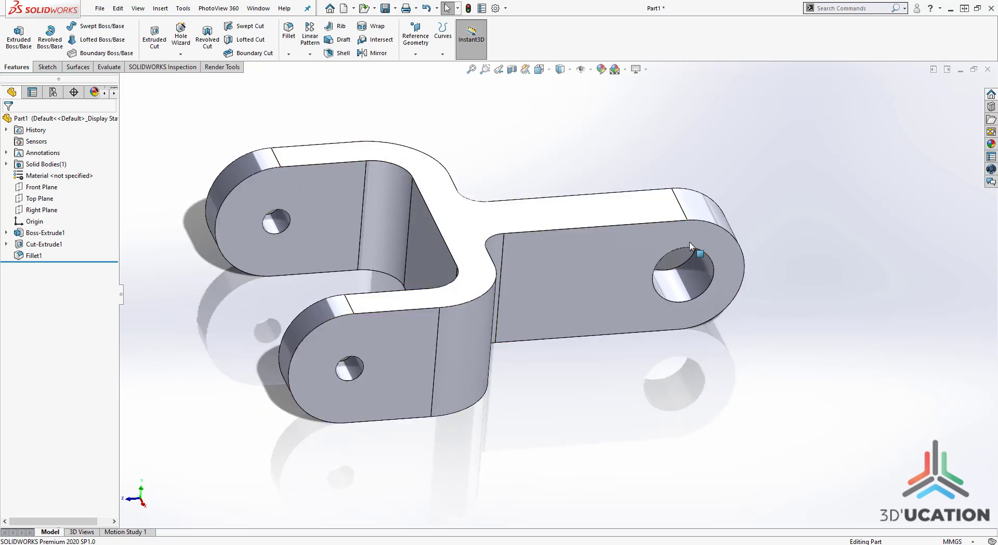
mouse_move(281, 1)
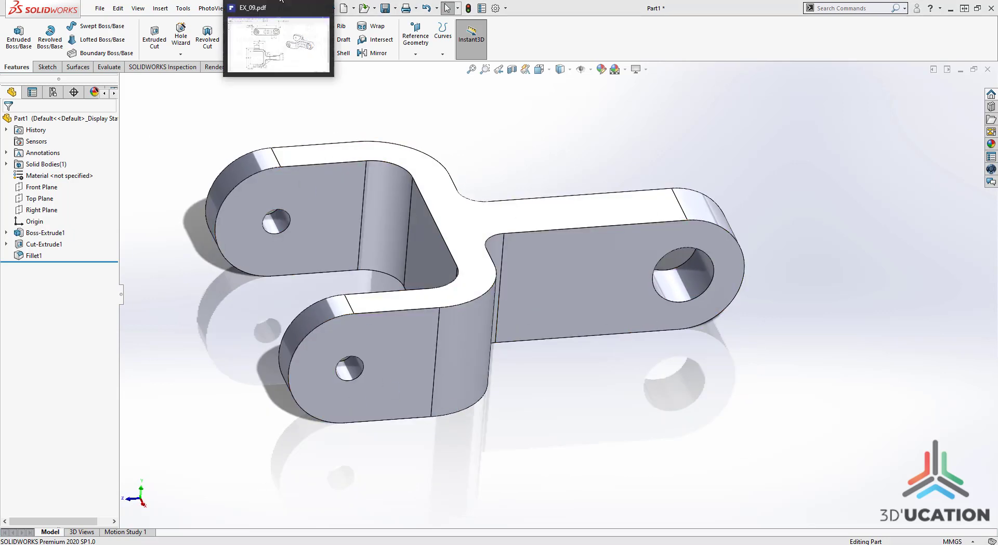
left_click(292, 39)
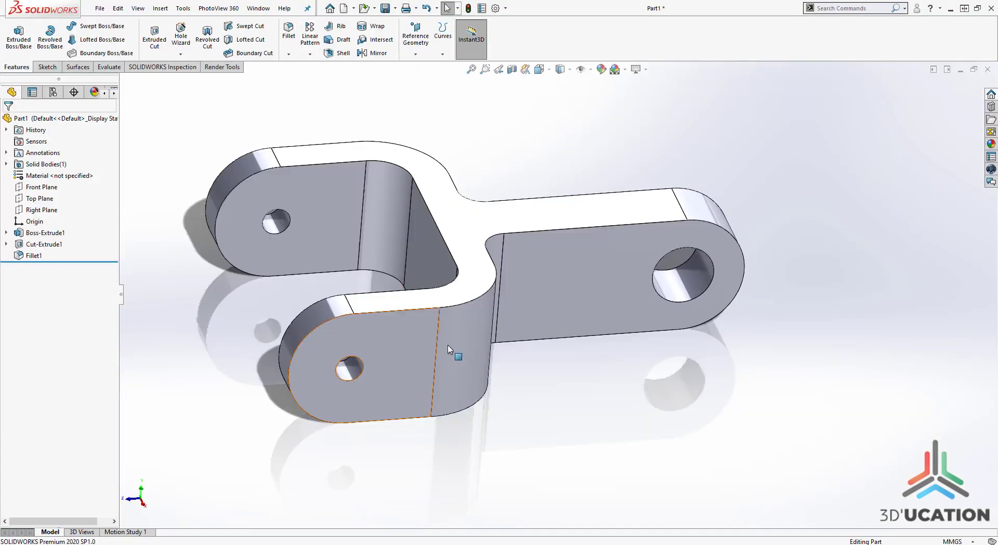
mouse_move(448, 345)
middle_mouse_down()
mouse_move(528, 356)
mouse_move(417, 297)
middle_mouse_up()
left_click(417, 297)
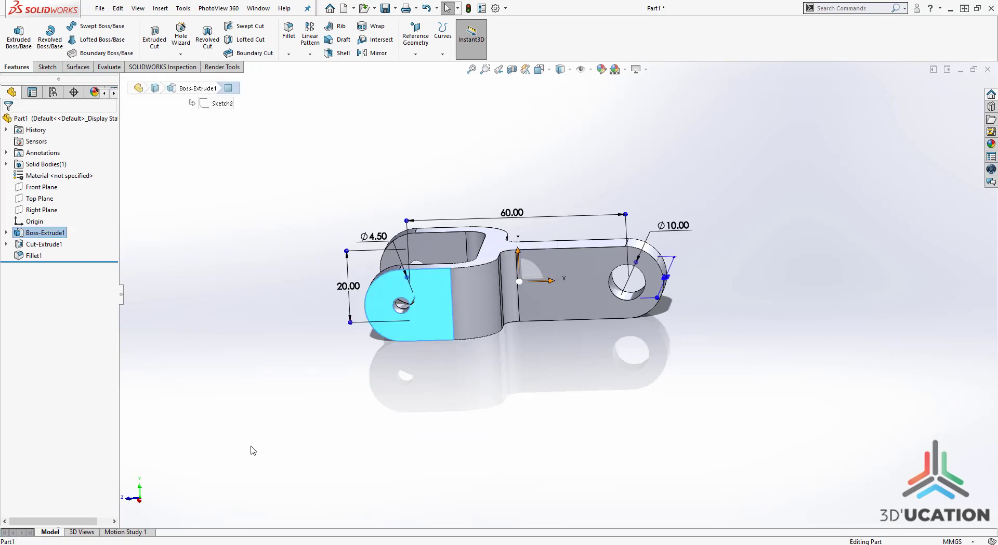
middle_click_drag(254, 449, 652, 280)
middle_click_drag(555, 243, 334, 250)
left_click(558, 369)
left_click(403, 332)
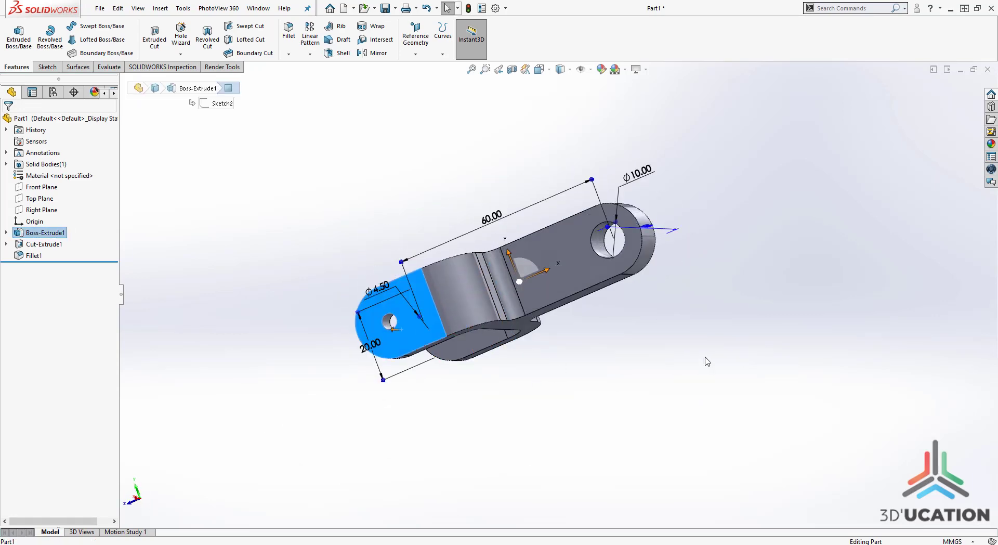
middle_click_drag(710, 361, 704, 417)
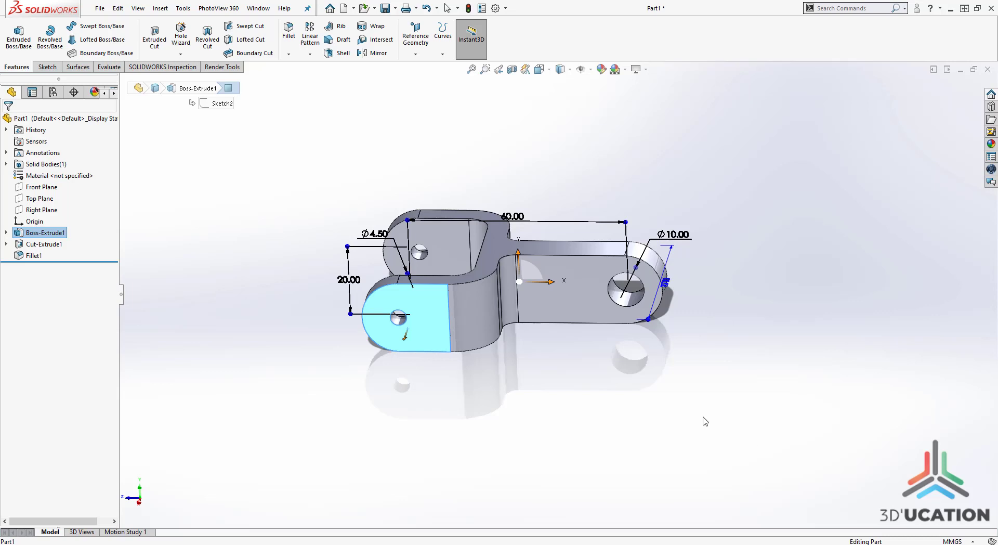
left_click(47, 67)
left_click(15, 35)
scroll(426, 367, "down", 2)
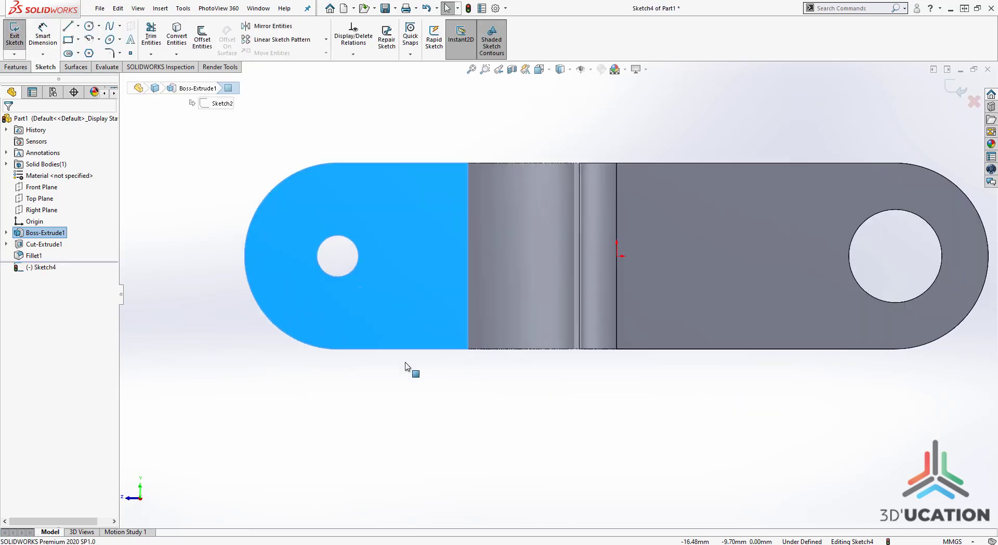
left_click(342, 414)
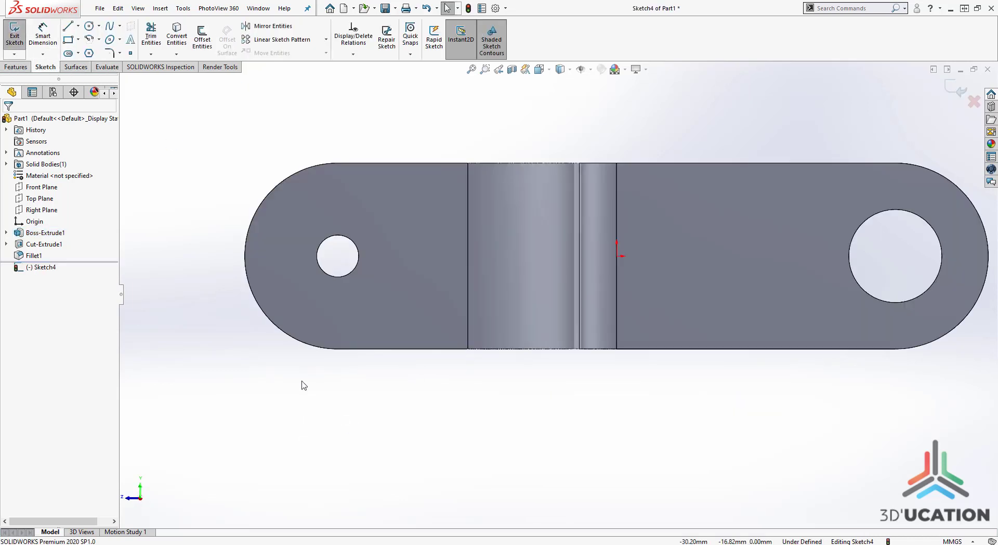
Step: Sketch a circle about 11.5 mm in diameter and make it concentric with the fork arm's small hole
left_click(89, 25)
left_click(161, 263)
left_click(194, 222)
key("Escape")
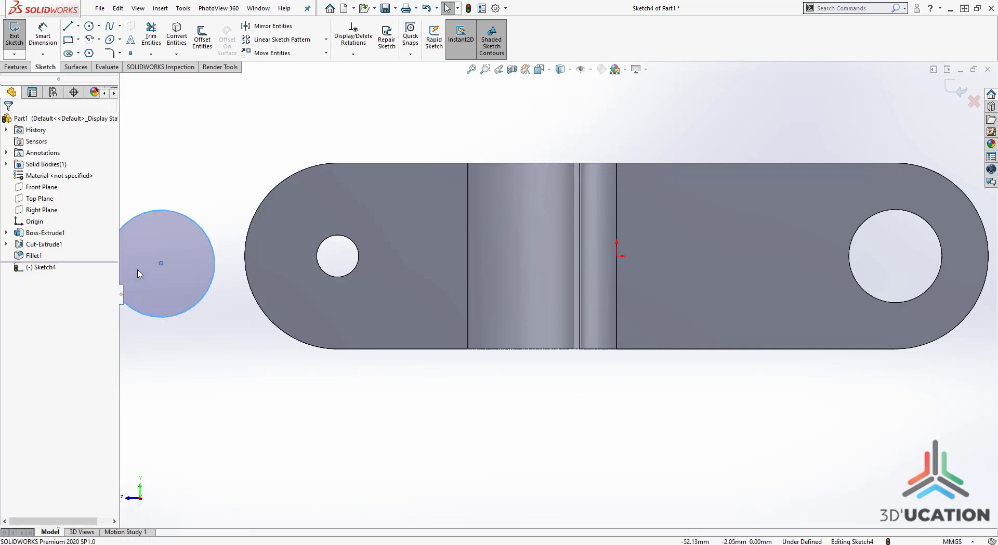
left_click(196, 223)
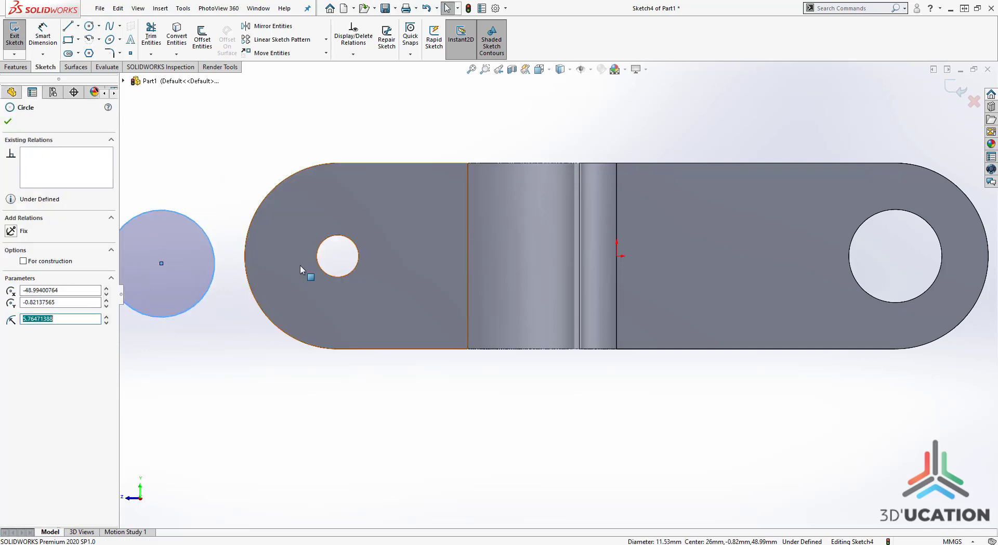
left_click(338, 235, "ctrl")
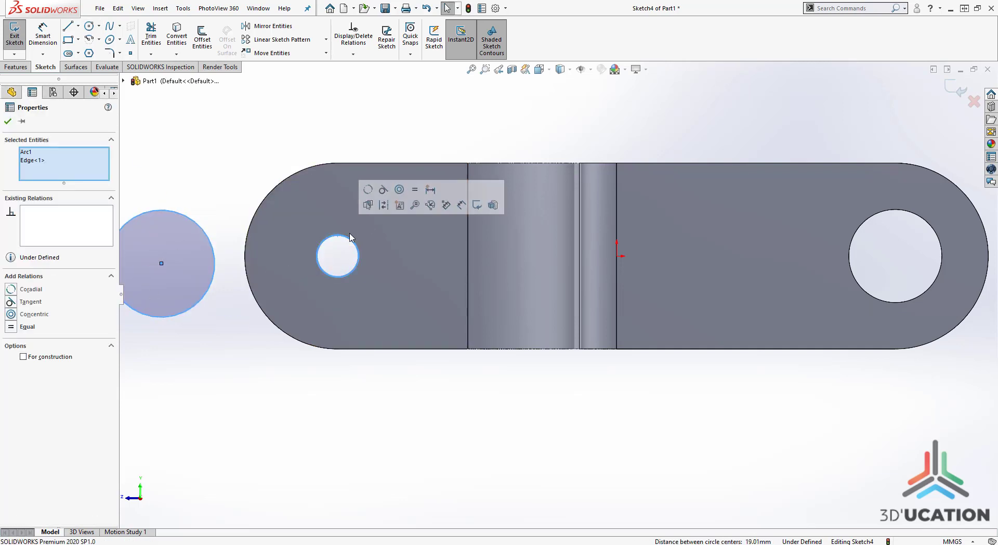
left_click(398, 190)
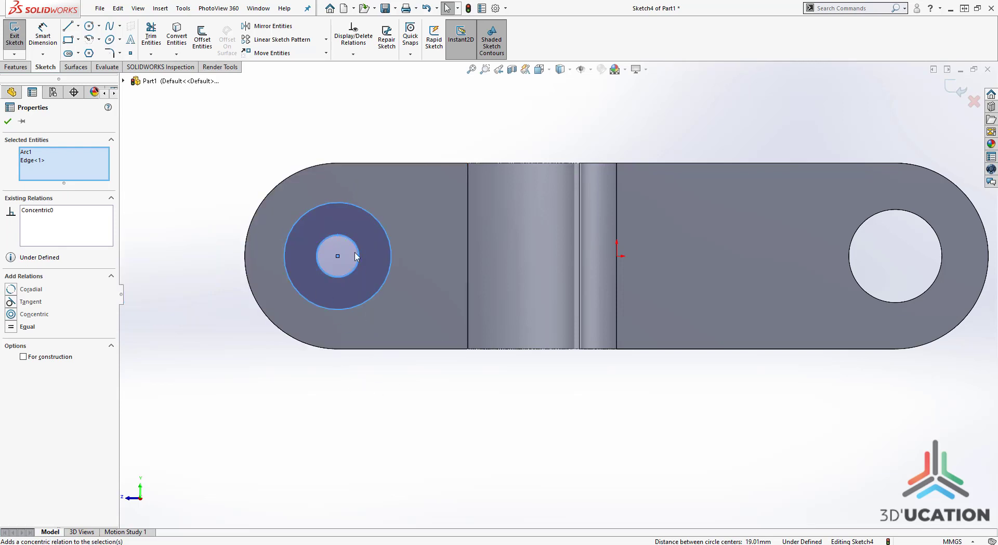
left_click(501, 445)
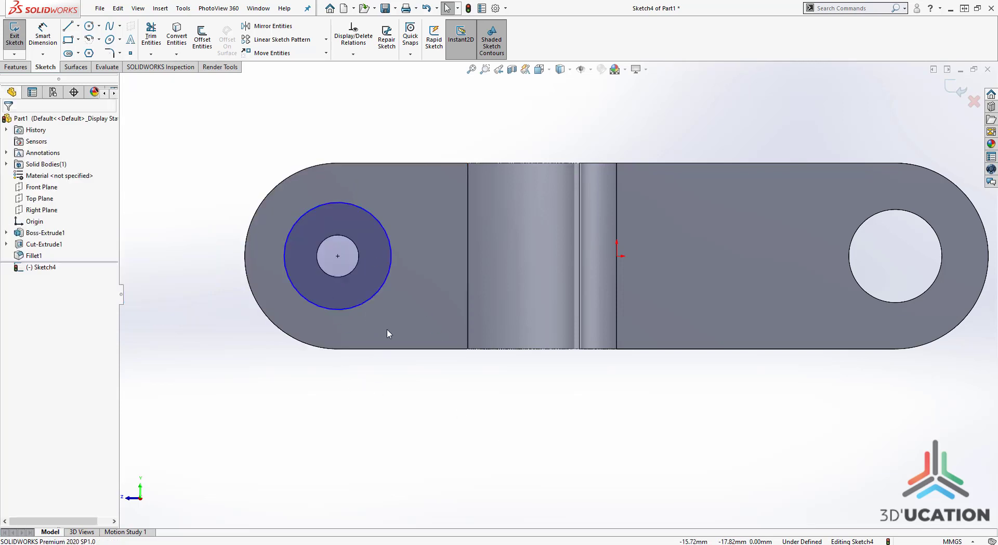
Step: Convert the small hole's edge into a sketch circle and dimension the outer circle's diameter to 14 mm
left_click(360, 257)
left_click(177, 35)
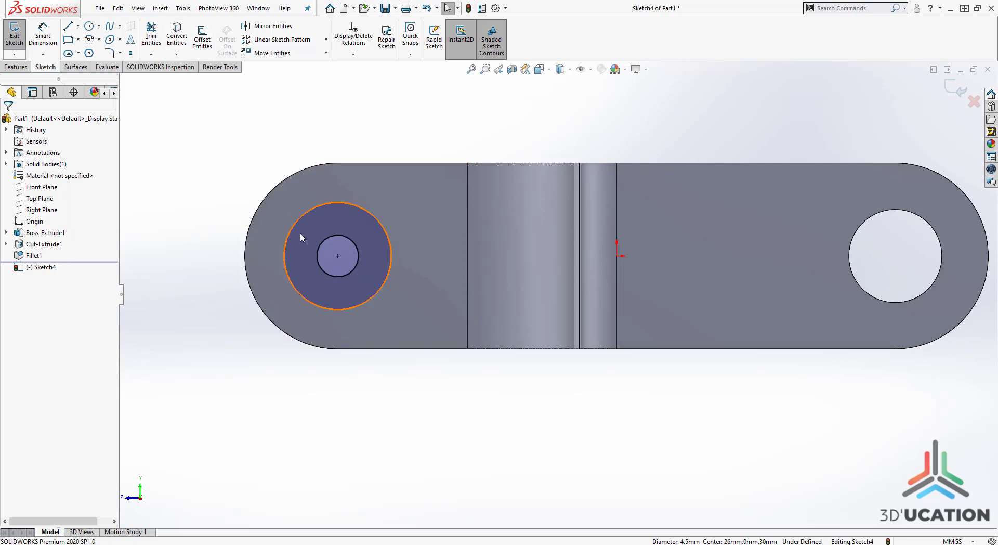
left_click(43, 35)
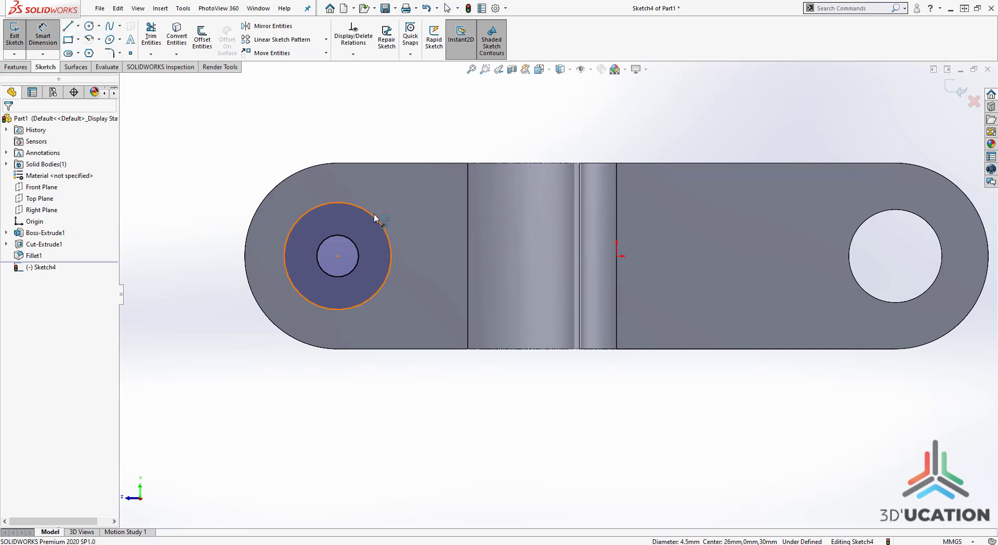
left_click(374, 218)
left_click(424, 146)
type("14")
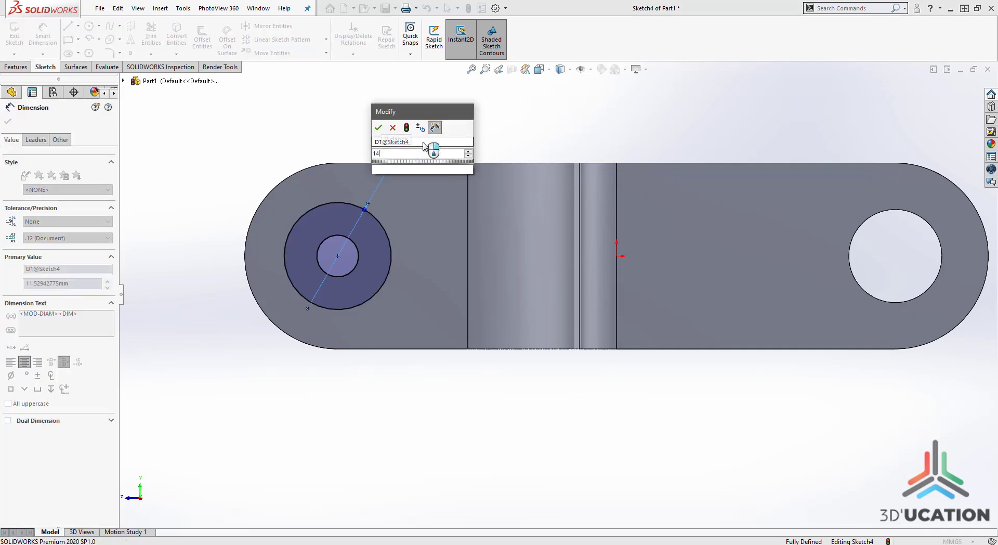
key("Return")
left_click(422, 436)
scroll(546, 286, "up", 2)
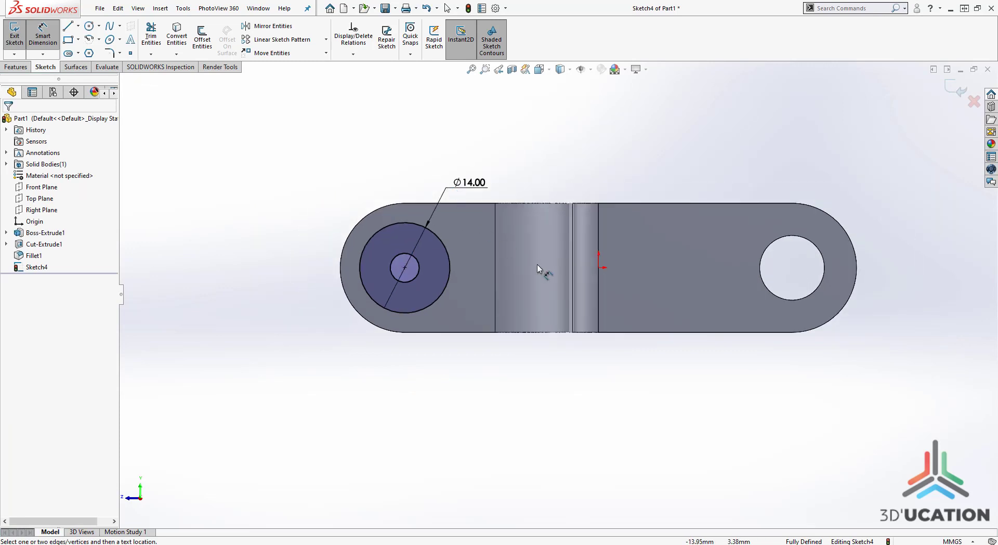
Step: Extrude the ring profile 4 mm outward from the fork arm as a blind boss merged with the body
middle_click_drag(537, 266, 507, 323)
left_click(16, 67)
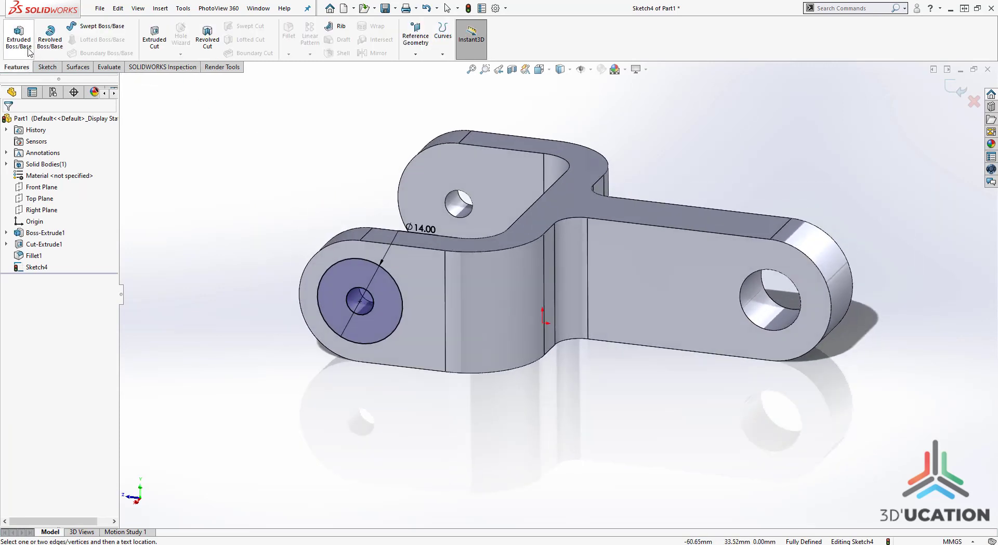
left_click(19, 36)
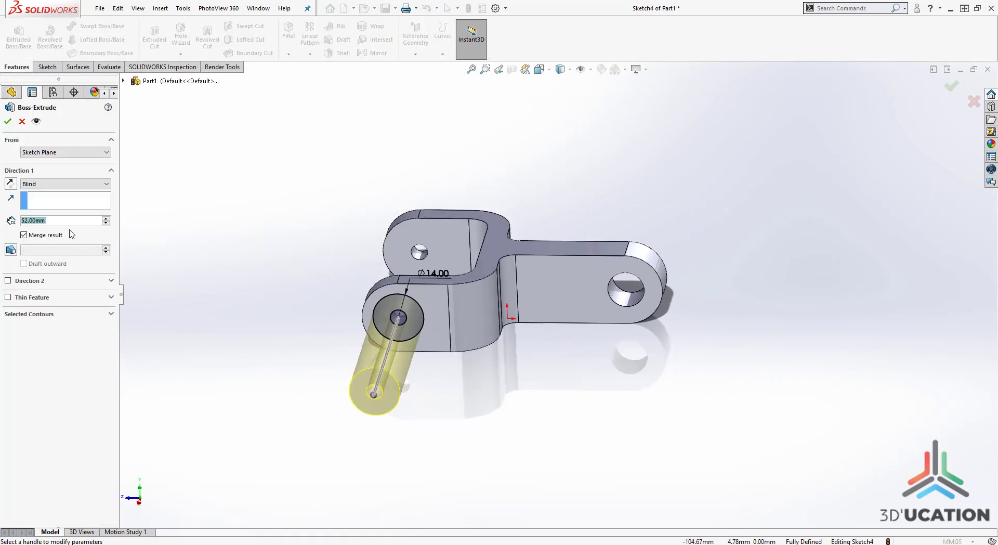
type("4")
key("Return")
key("Return")
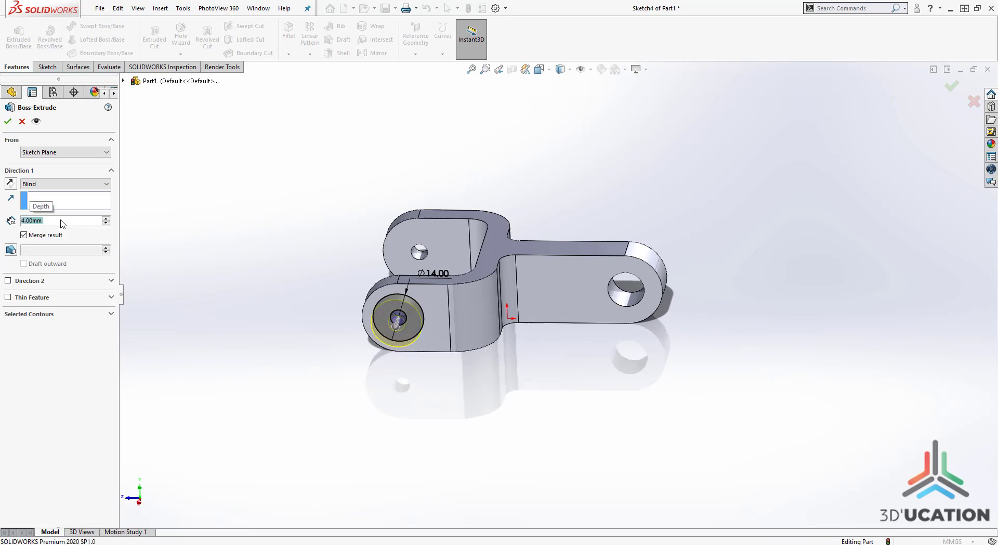
scroll(310, 285, "down", 3)
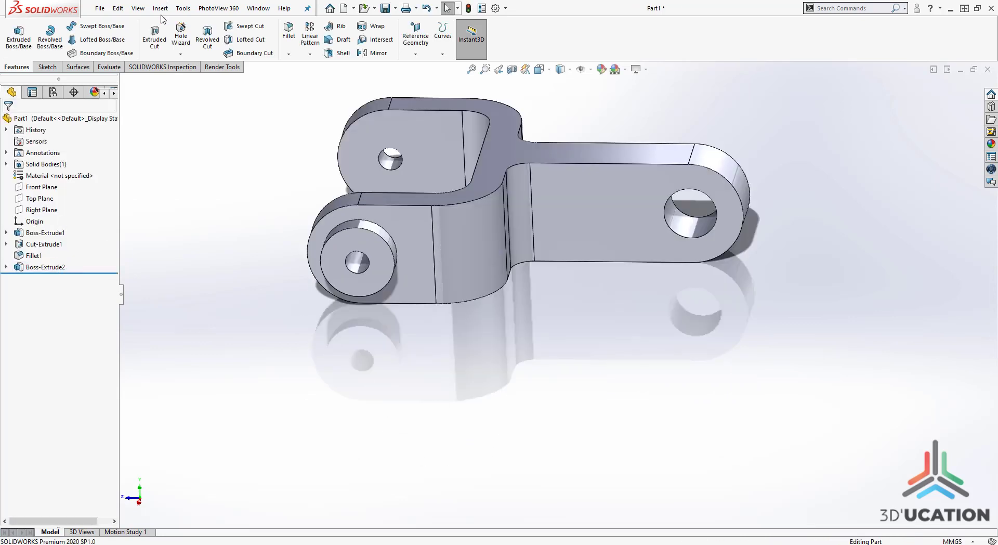
Step: Consult drawing EX_09 and start a new sketch on the outer flat face of the nearer arm's boss
key("alt+Tab")
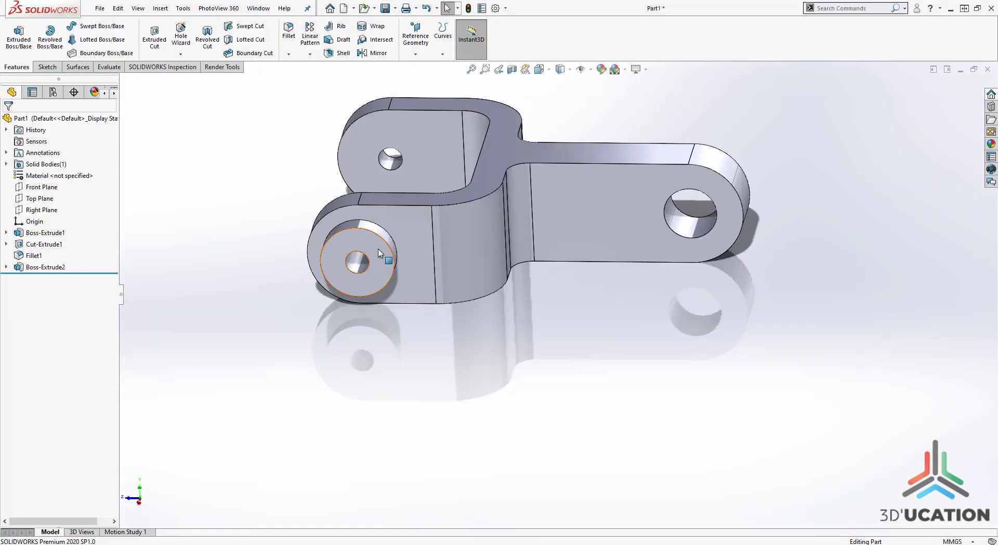
left_click(378, 249)
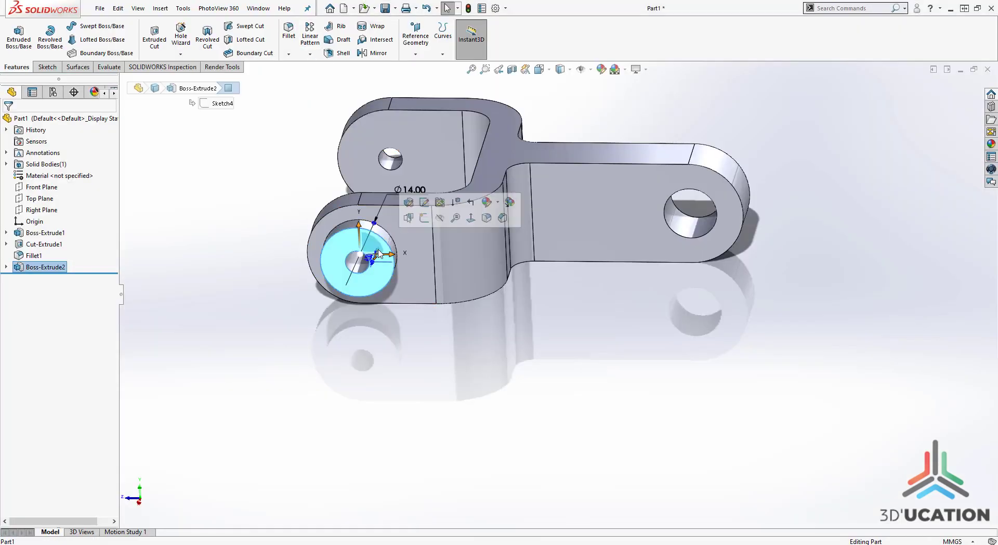
left_click(424, 218)
scroll(426, 286, "down", 3)
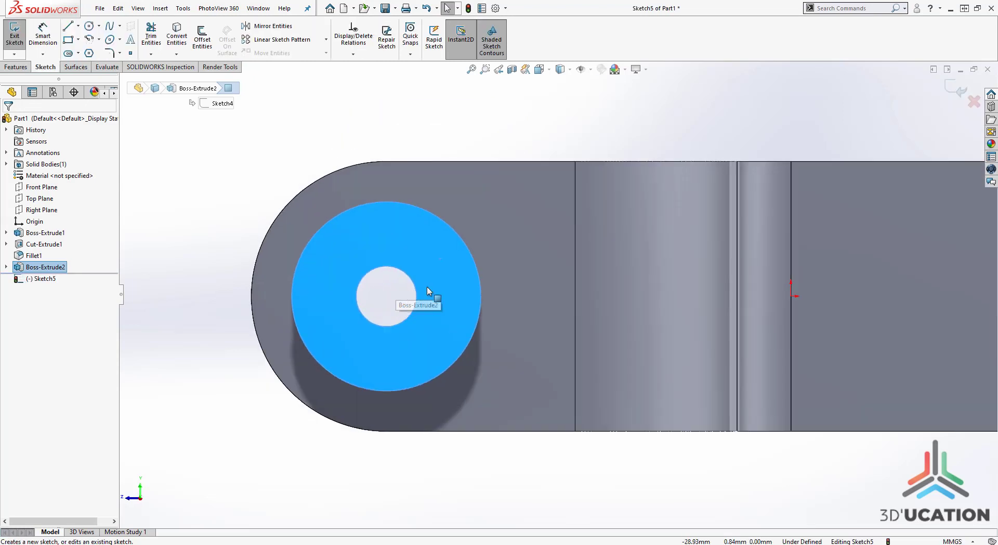
scroll(426, 287, "down", 1)
Step: Sketch a circle about 12.5 mm in diameter beside the boss and make it concentric with the small hole
left_click(89, 26)
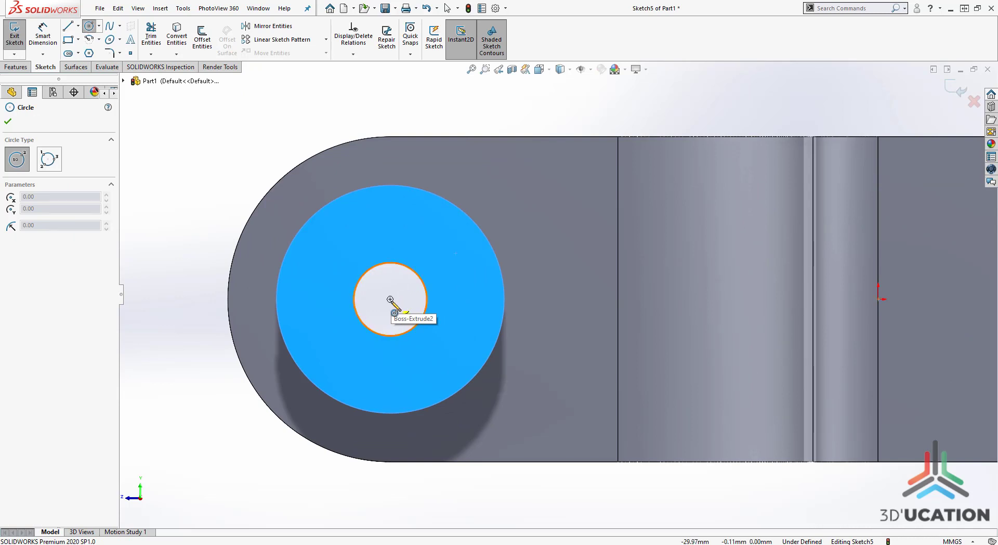
left_click(179, 350)
left_click(248, 275)
key("Escape")
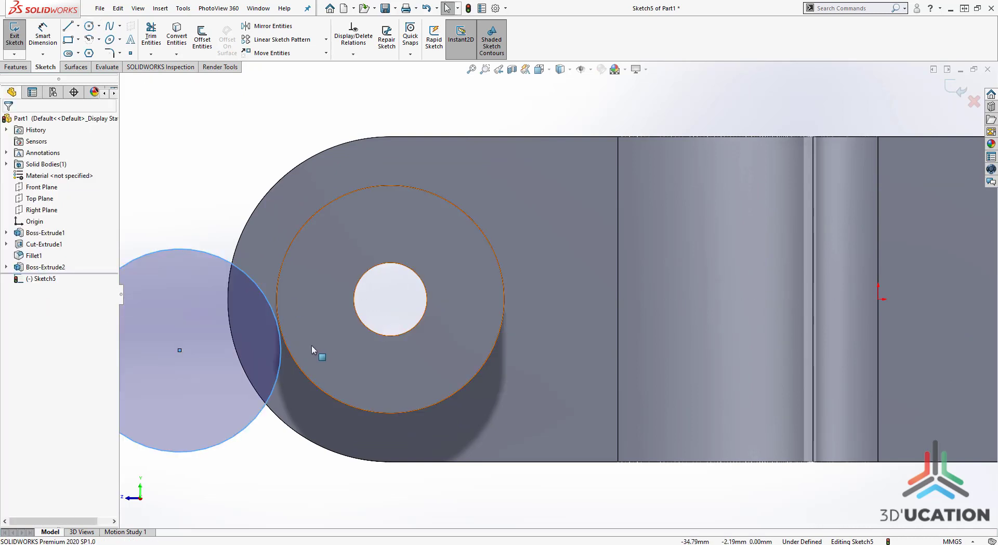
scroll(249, 290, "up", 1)
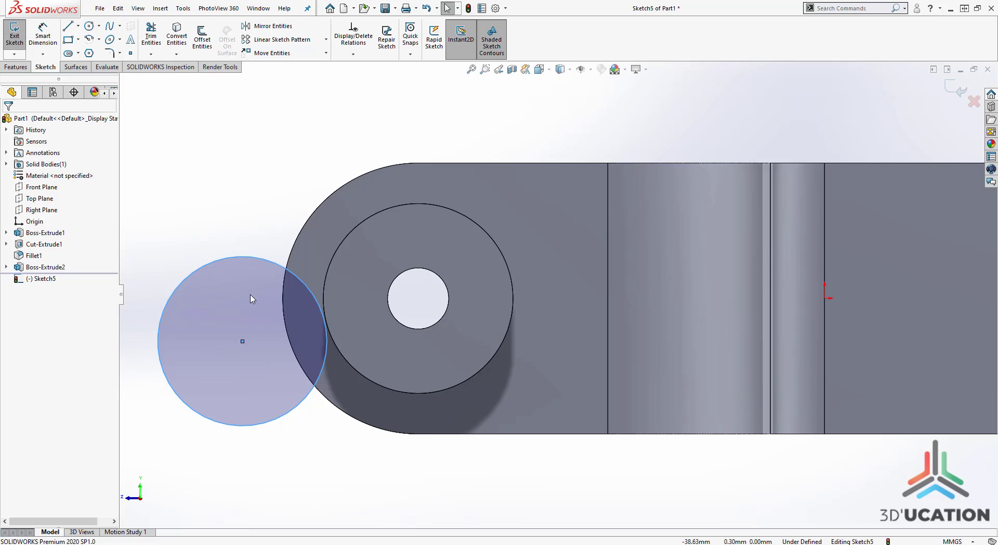
left_click(290, 270)
left_click(439, 278, "ctrl")
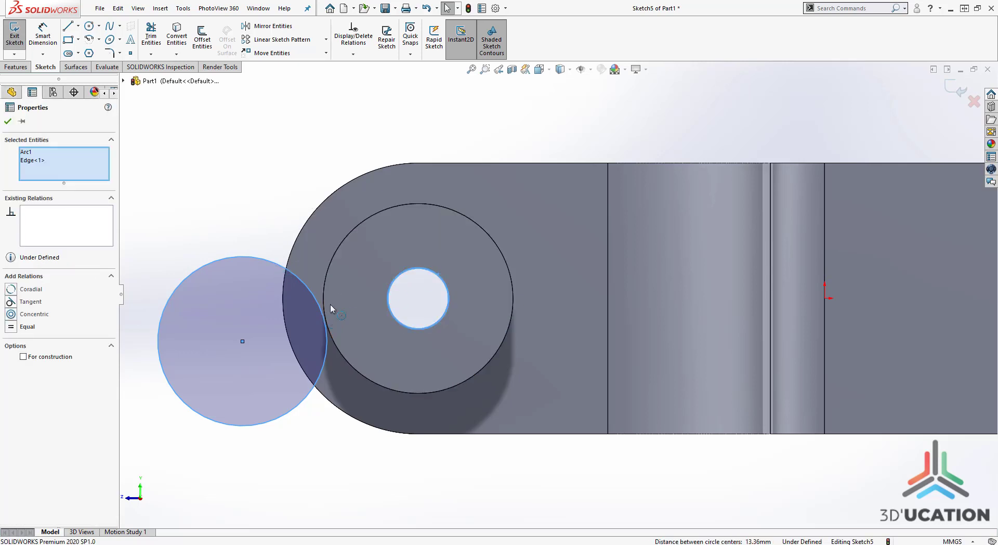
left_click(21, 314)
Step: Dimension the circle's diameter to 8 mm
left_click(43, 37)
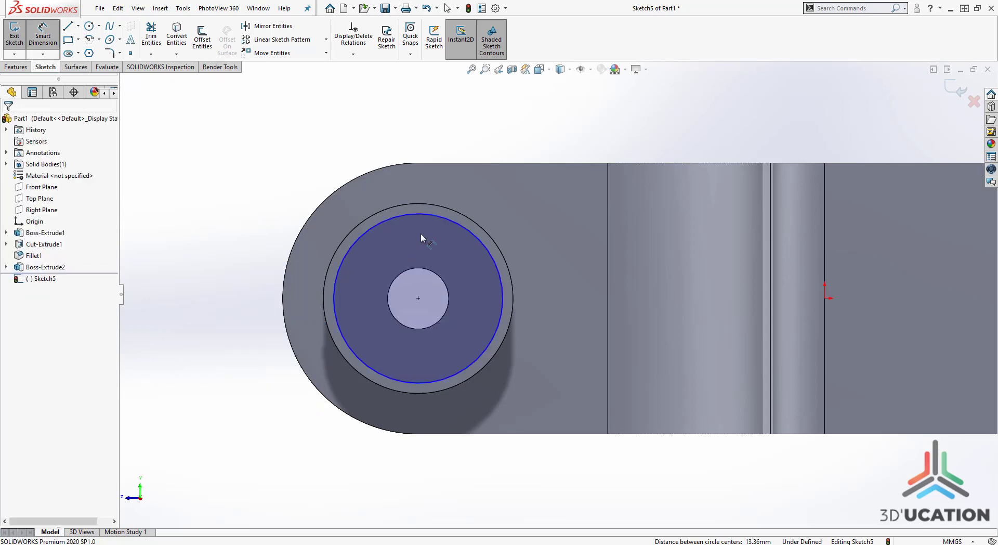
left_click(407, 245)
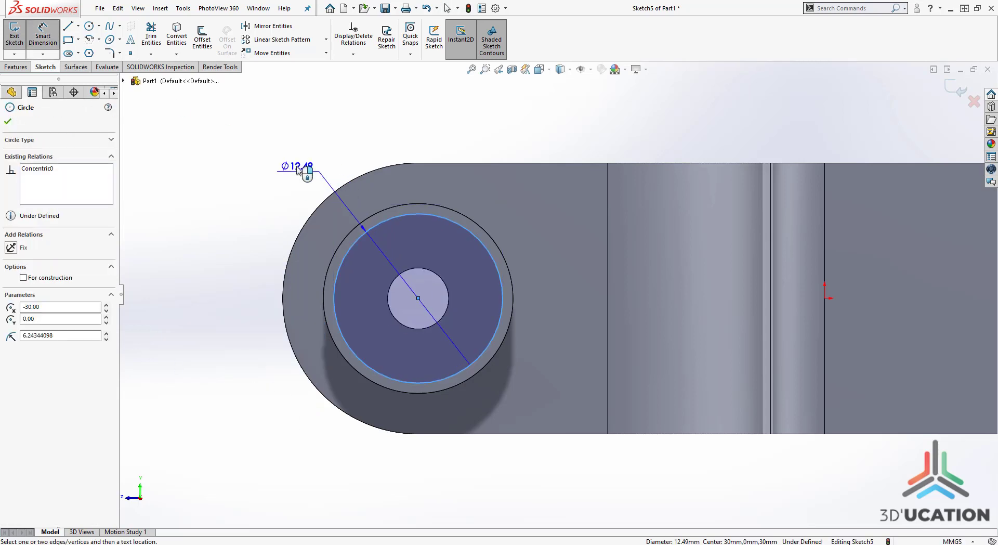
left_click(299, 170)
key("Return")
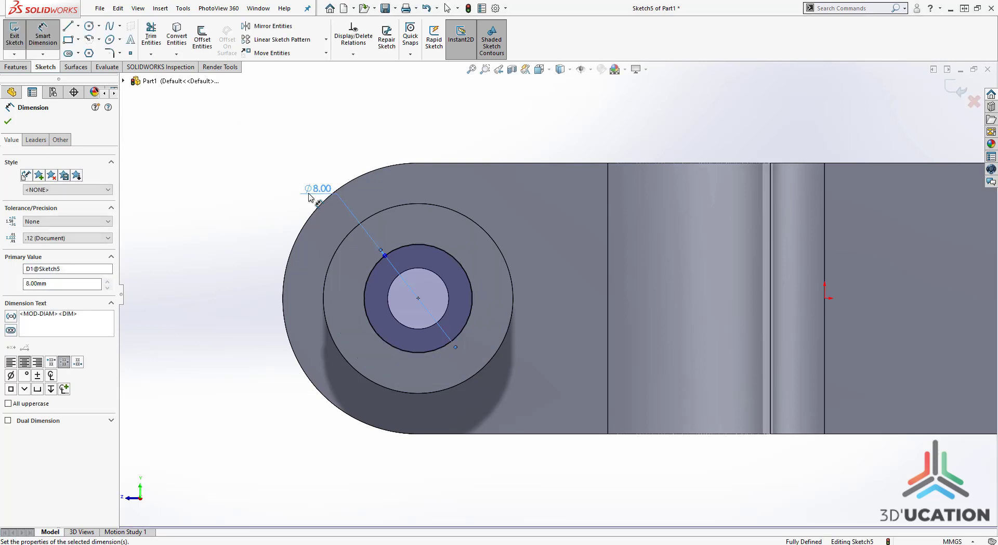
key("z")
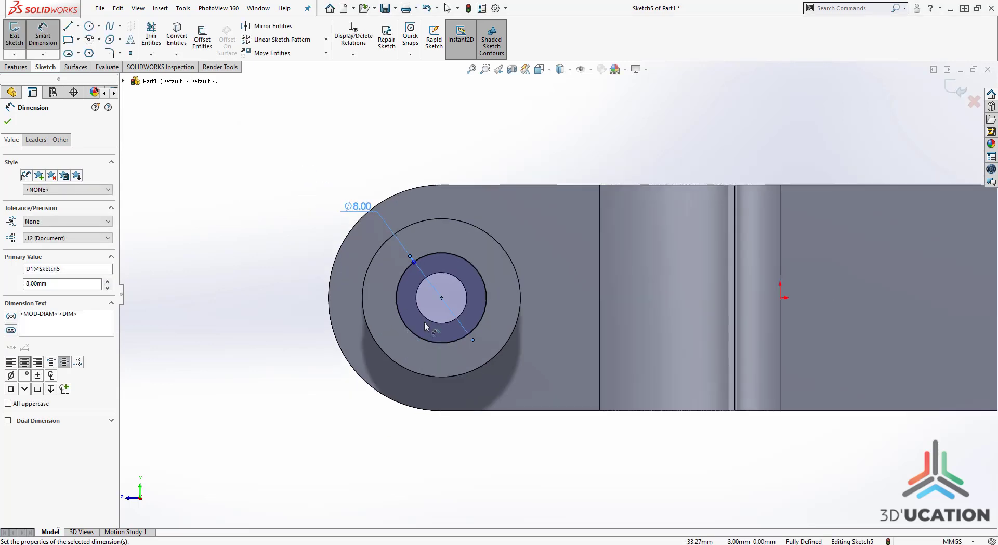
left_click(335, 410)
Step: Cut the circle profile into the boss as a blind extruded cut 4.4 mm deep, forming a counterbore
middle_click_drag(469, 289, 441, 313)
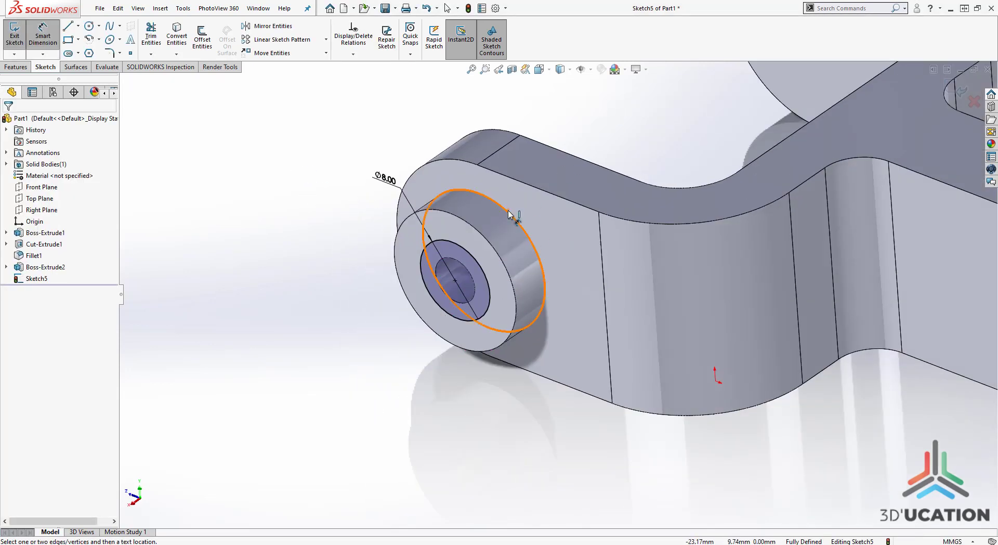
scroll(452, 312, "up", 5)
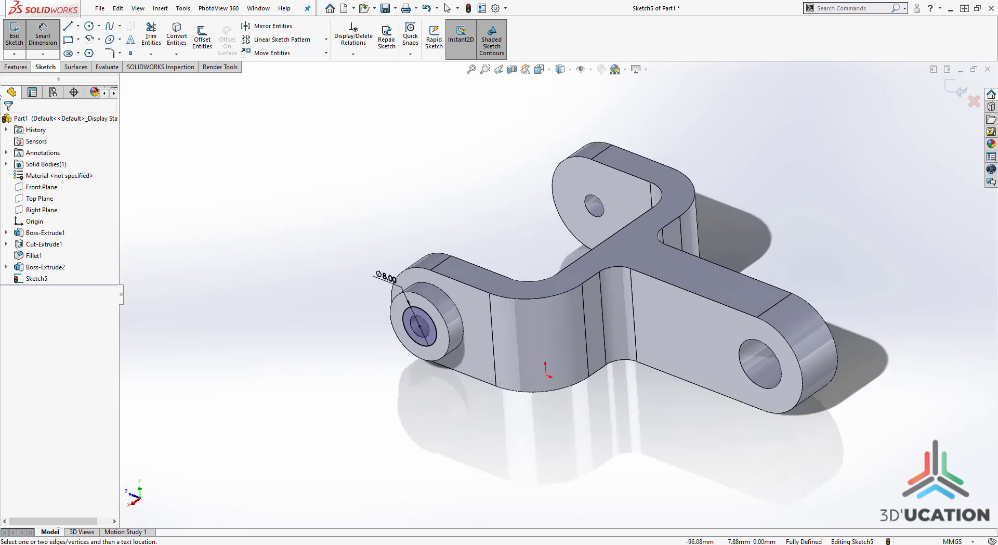
left_click(16, 66)
left_click(155, 39)
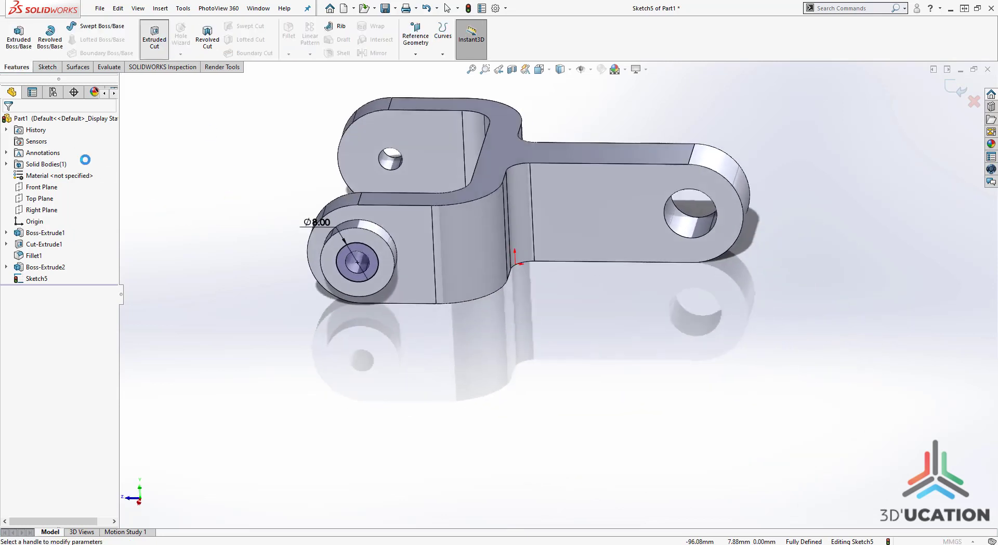
left_click(276, 0)
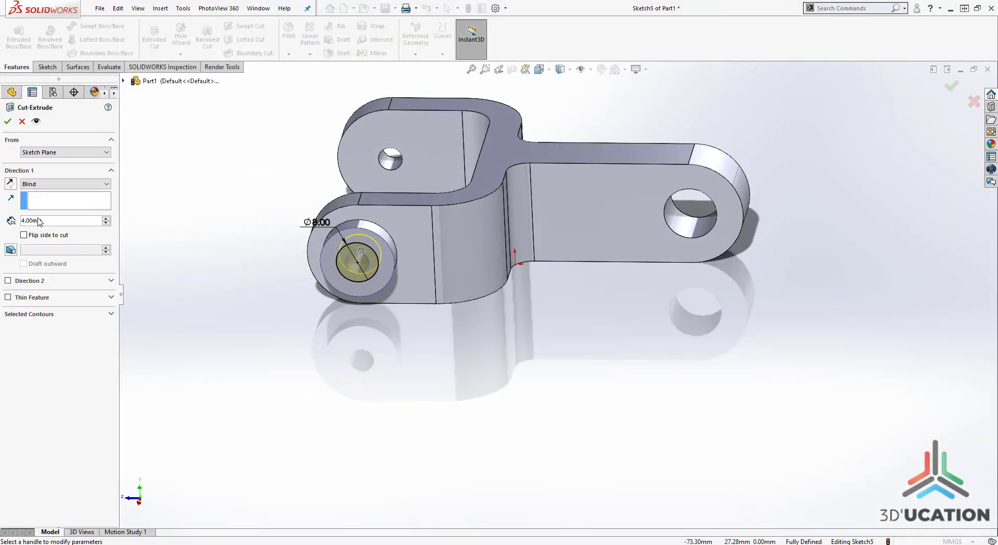
double_click(51, 223)
type("4.4")
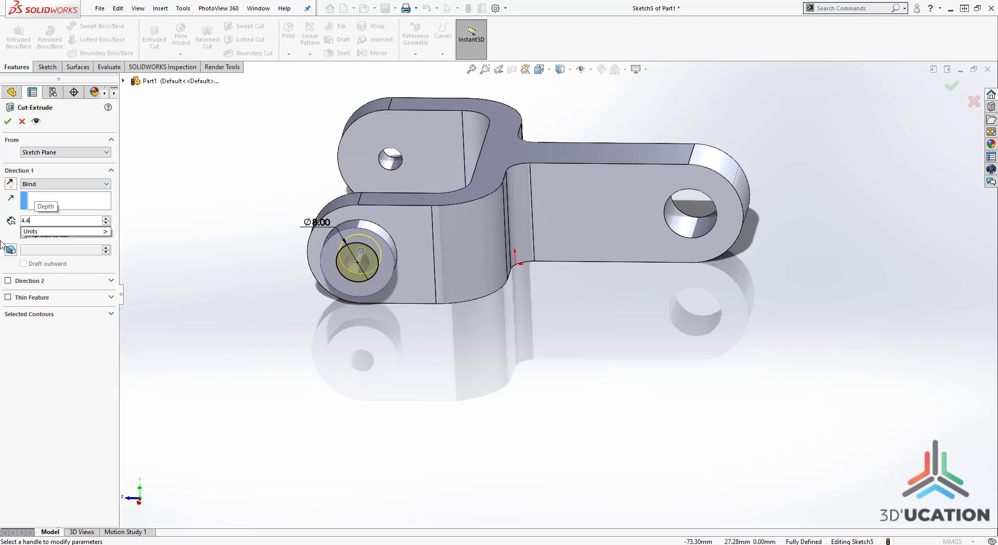
key("Return")
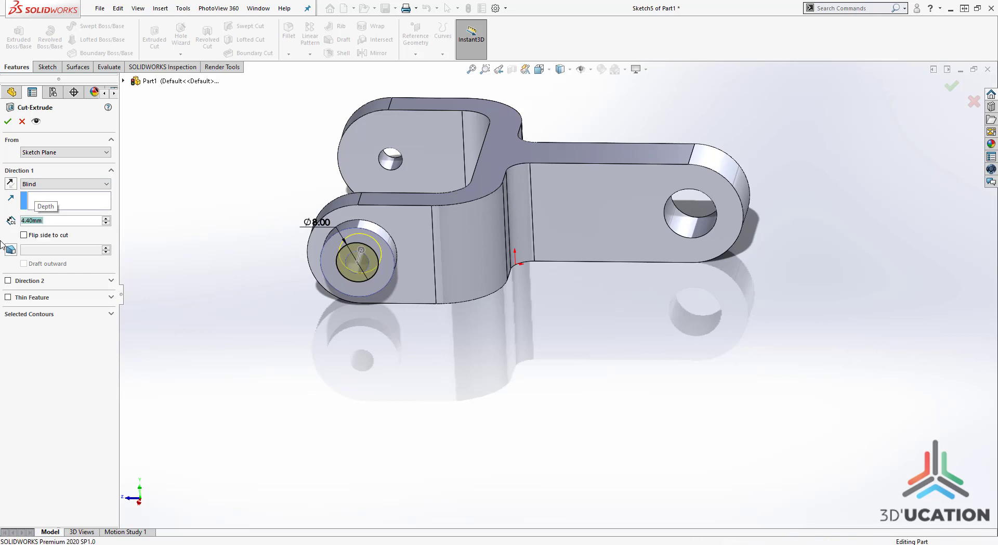
Step: Examine the boss and its counterbore in a section view through the Top Plane, seen from above
middle_click_drag(409, 320, 453, 284)
scroll(437, 229, "down", 3)
scroll(460, 247, "down", 2)
middle_click_drag(499, 262, 411, 286)
scroll(410, 286, "up", 6)
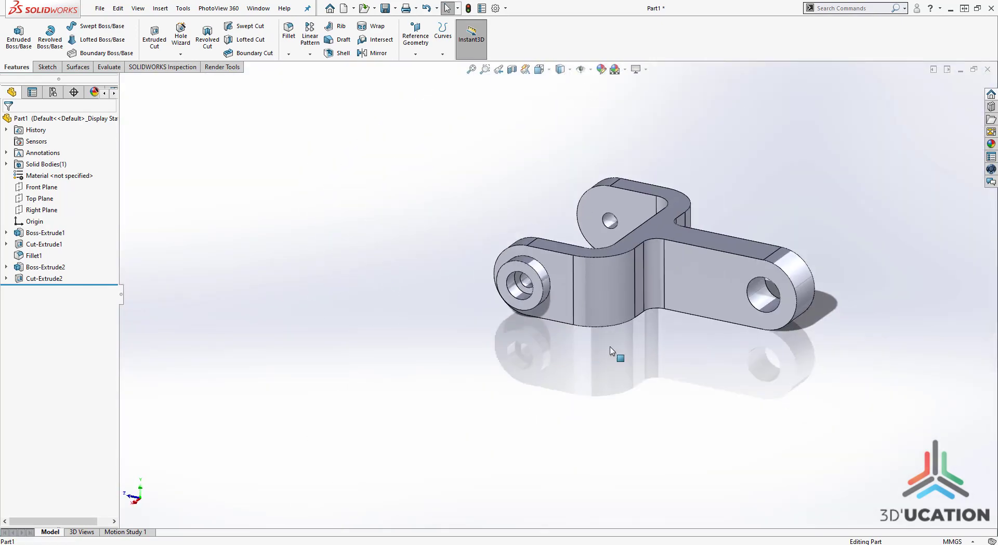
left_click(511, 70)
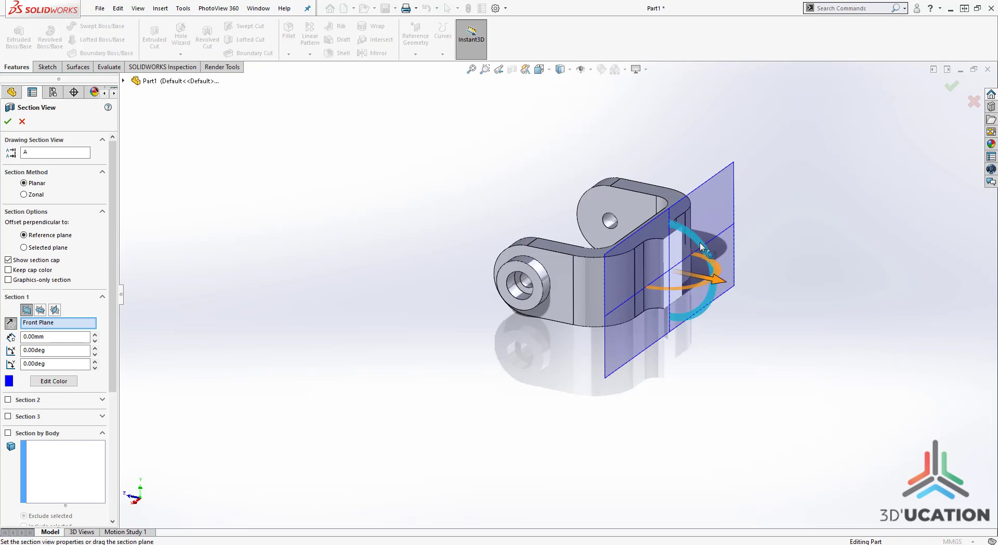
left_click(124, 81)
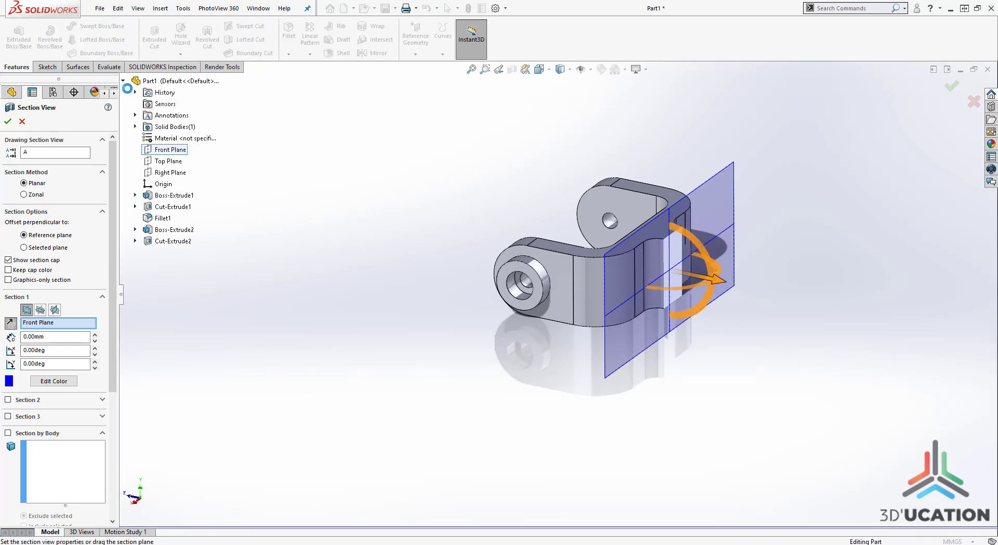
left_click(155, 161)
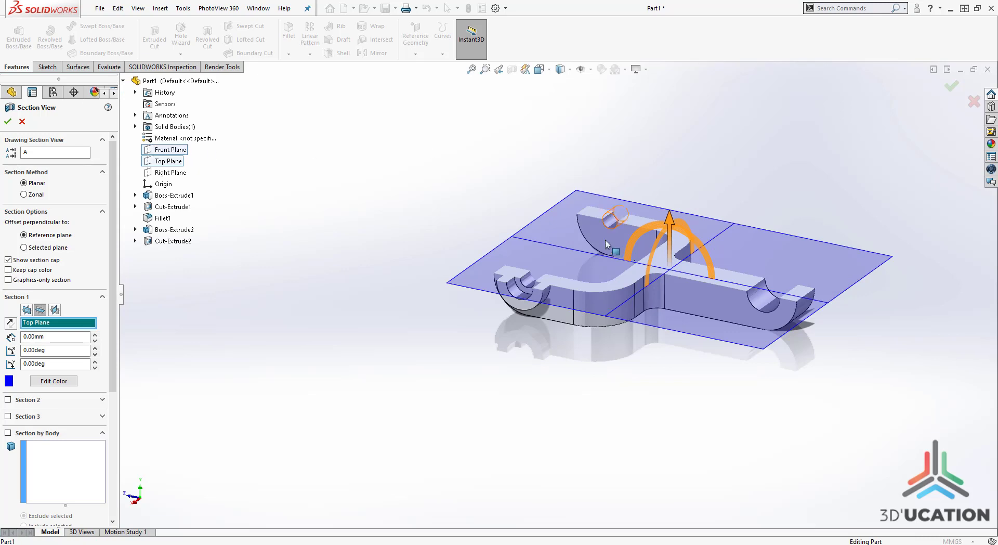
scroll(605, 239, "down", 3)
key("space")
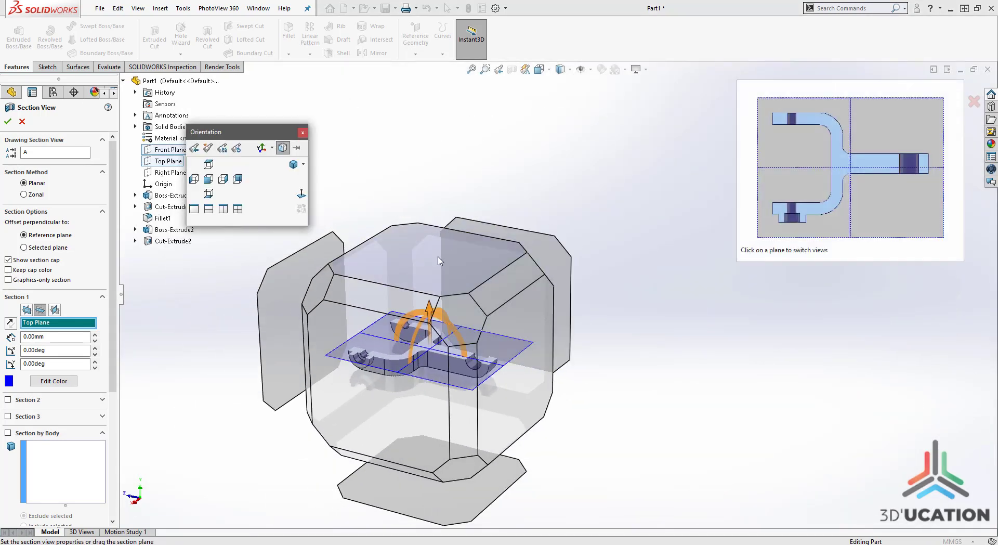
left_click(441, 260)
scroll(353, 494, "down", 2)
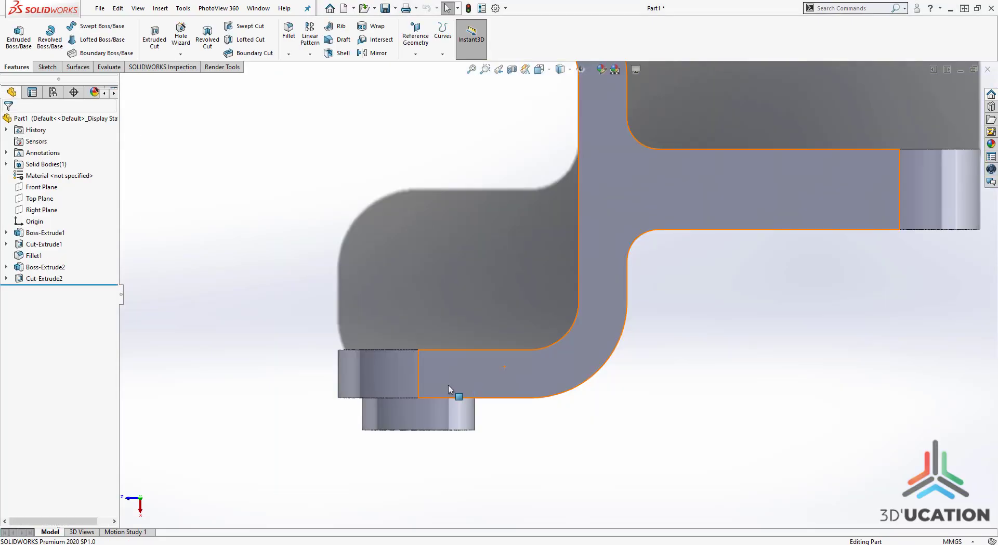
scroll(449, 392, "up", 3)
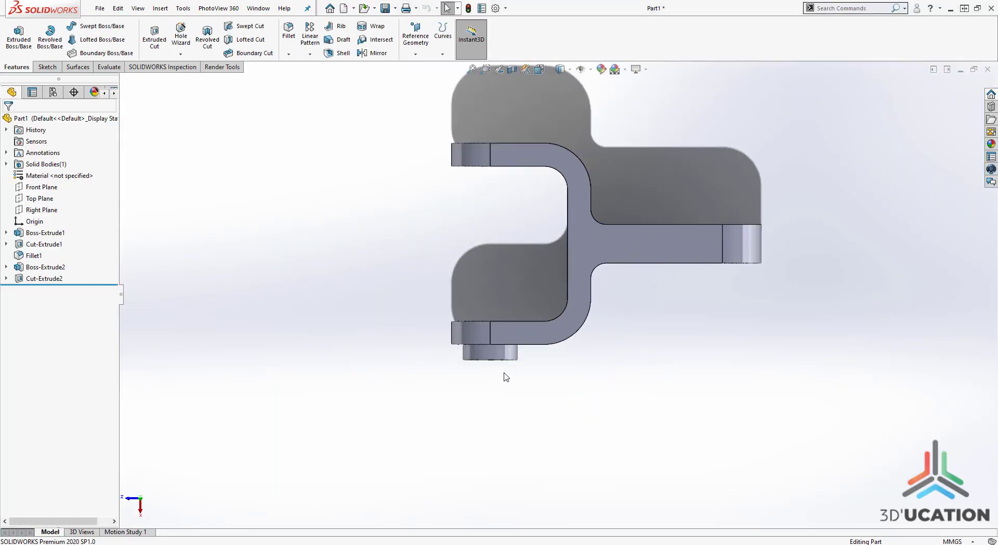
mouse_move(504, 377)
middle_mouse_down()
mouse_move(592, 159)
mouse_move(477, 329)
mouse_move(467, 378)
mouse_move(413, 341)
middle_mouse_up()
scroll(415, 341, "up", 3)
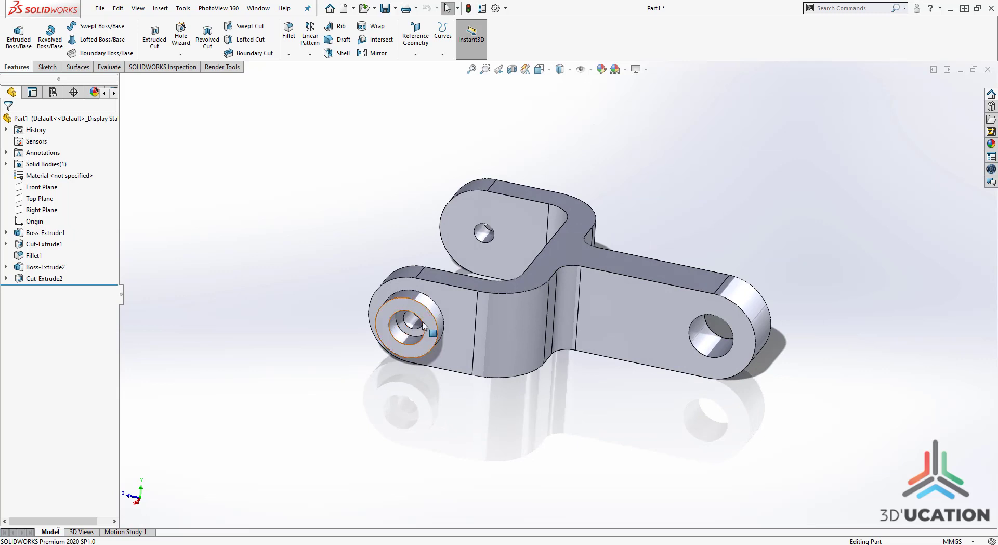
Step: Mirror the boss extrusion and its counterbore cut about the Right Plane onto the opposite fork arm
left_click(36, 278)
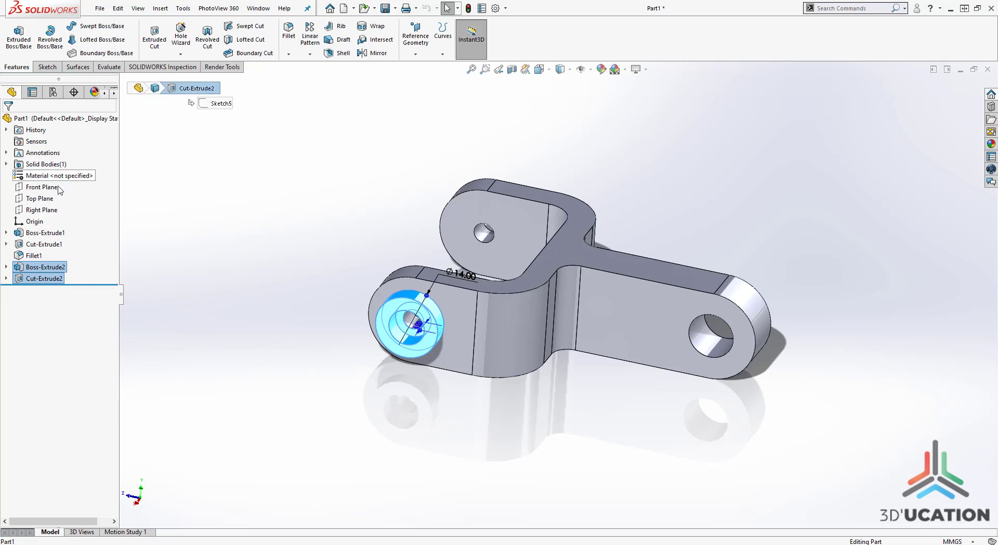
left_click(48, 214, "ctrl")
middle_click_drag(756, 373, 654, 419)
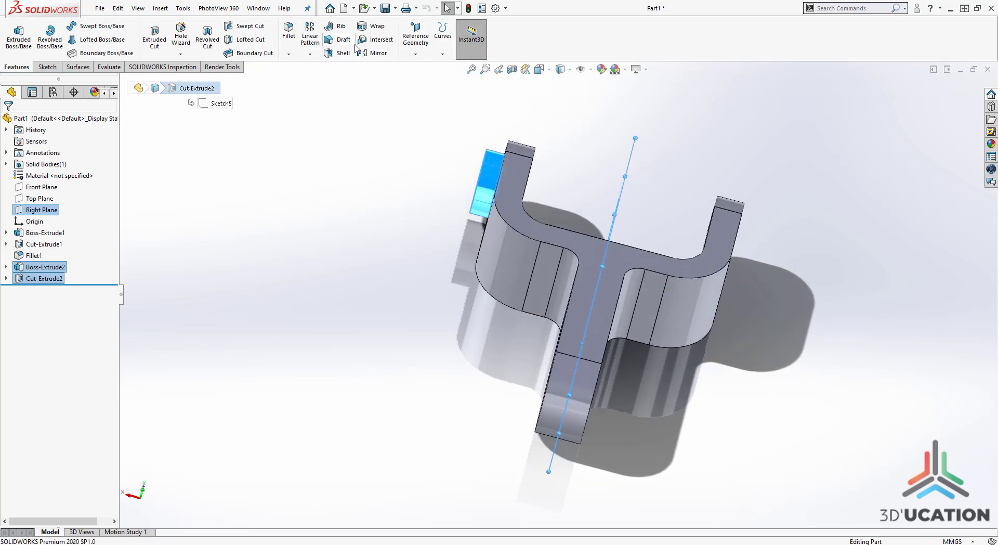
left_click(373, 53)
middle_click_drag(733, 247, 769, 281)
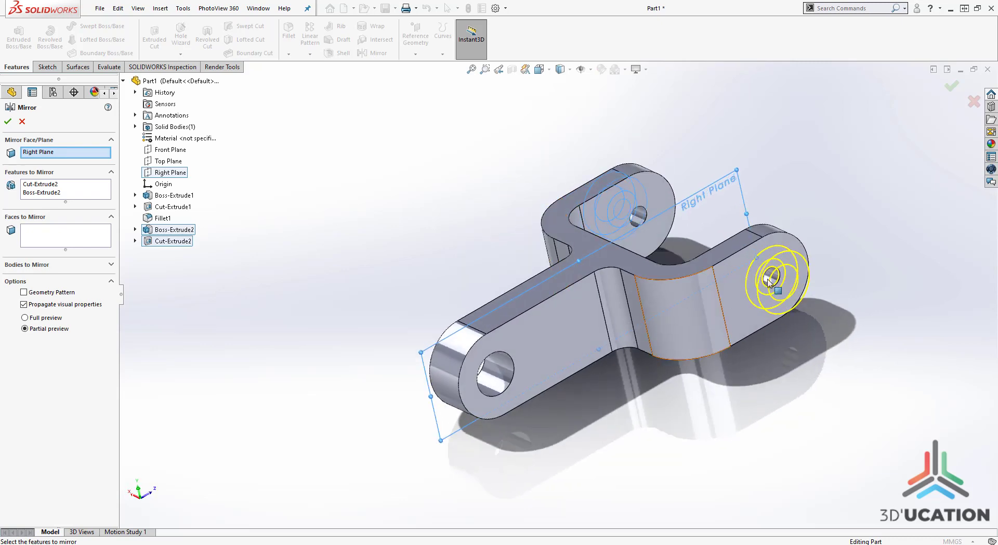
left_click(7, 121)
Step: Start a new sketch on the flat side face of the single arm with the large hole
middle_click_drag(690, 395, 803, 381)
scroll(601, 201, "up", 2)
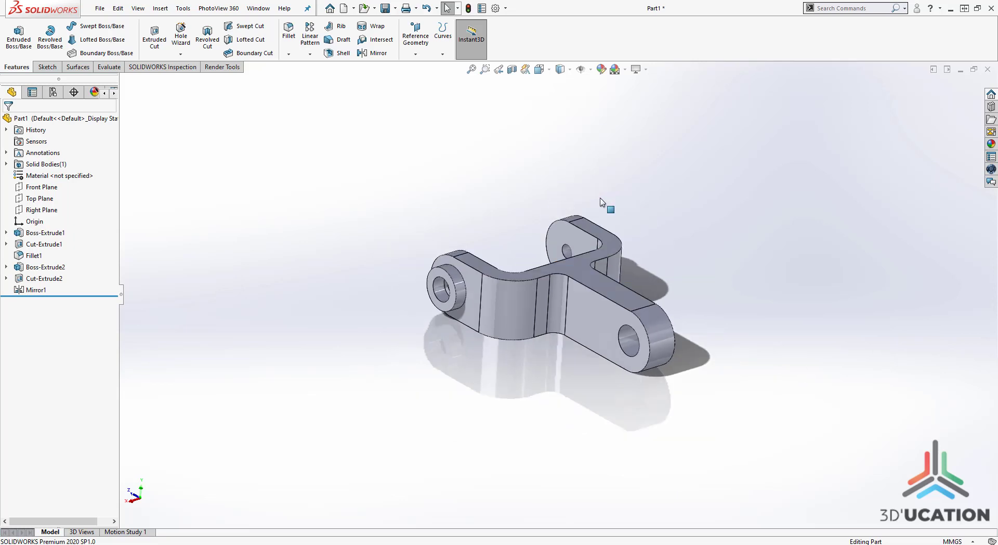
scroll(574, 373, "down", 3)
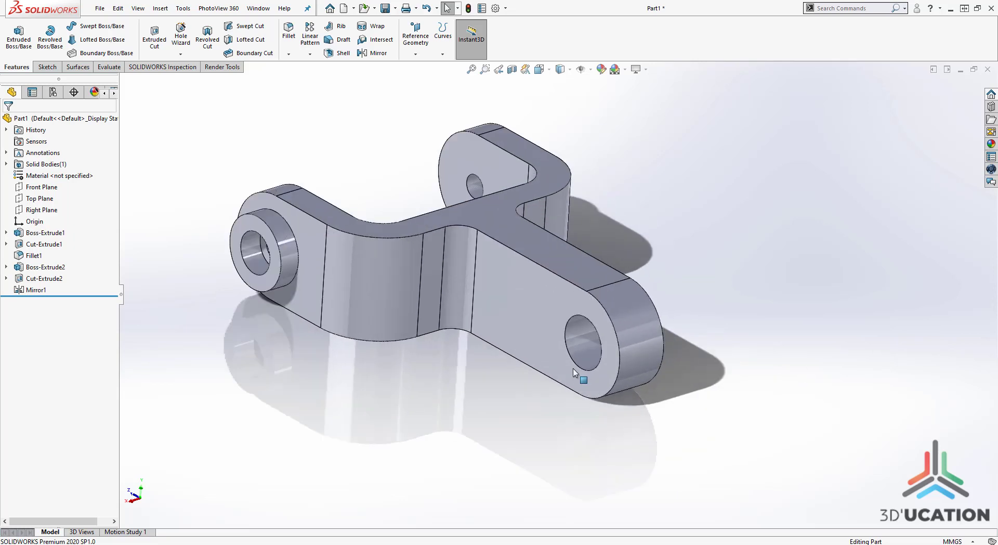
left_click(581, 301)
left_click(628, 269)
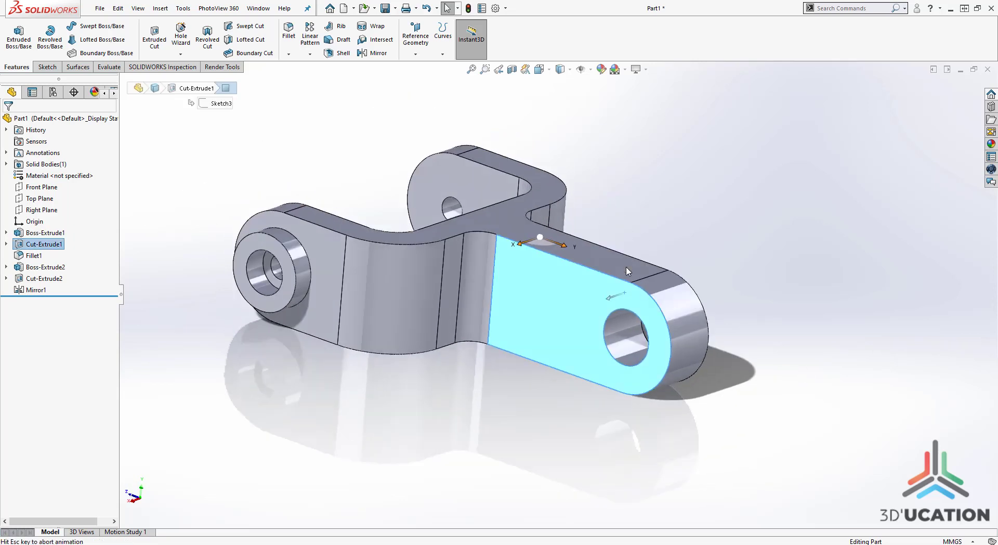
scroll(711, 273, "down", 4)
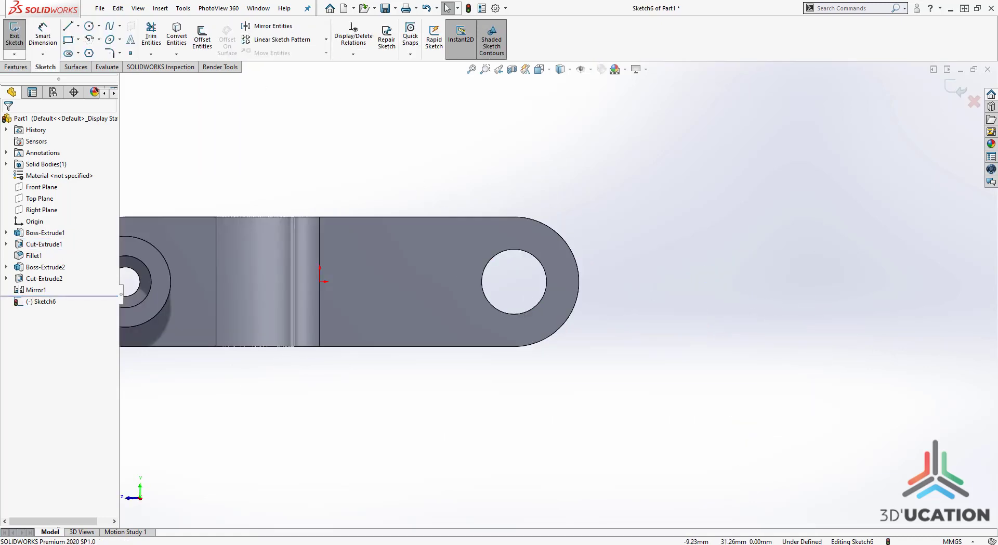
Step: Sketch a circle about 22 mm in diameter in the empty space beyond the large-hole arm's rounded end
left_click(290, 2)
left_click(90, 27)
left_click(783, 231)
left_click(818, 170)
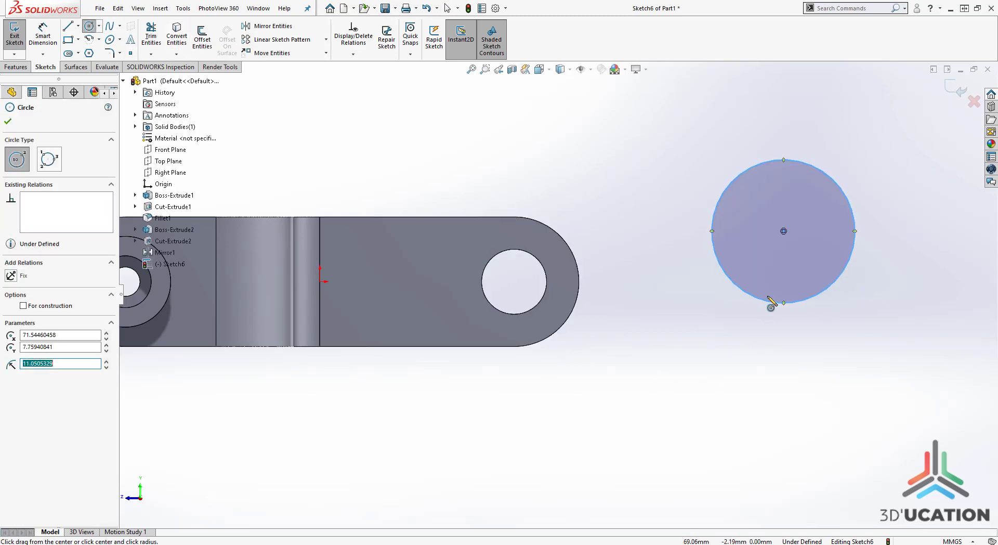
key("Escape")
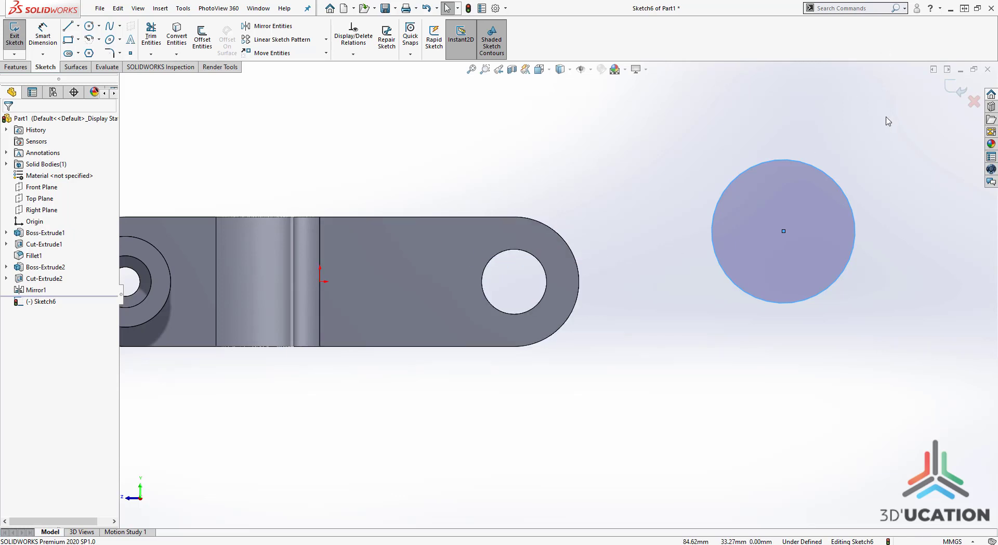
Step: Make the sketched circle coradial with the arm's rounded end edge
left_click(833, 184)
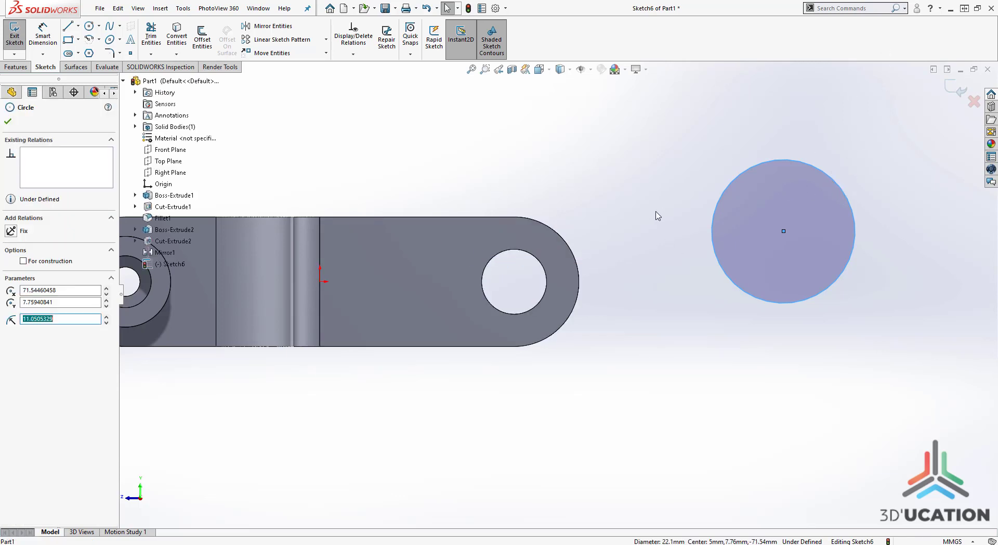
left_click(572, 257, "ctrl")
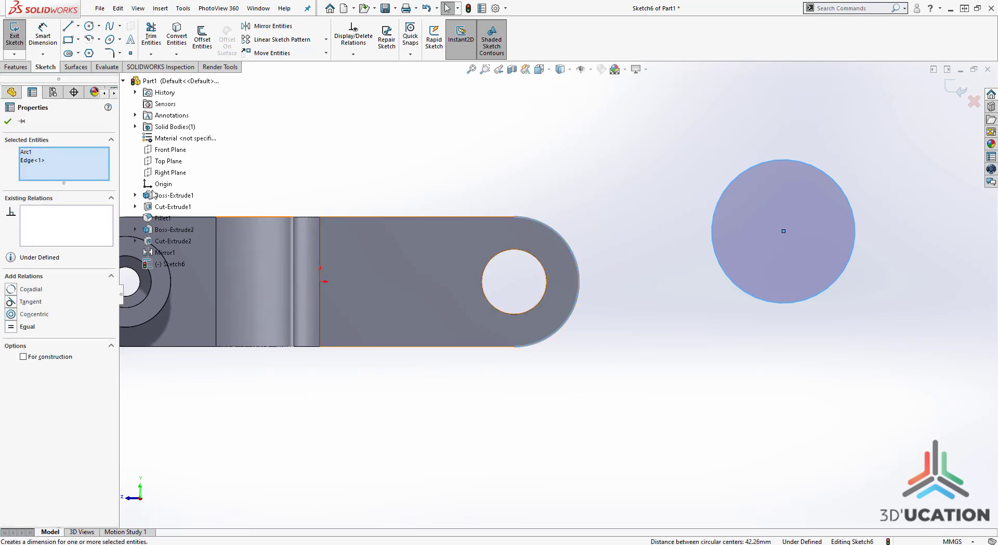
left_click(12, 290)
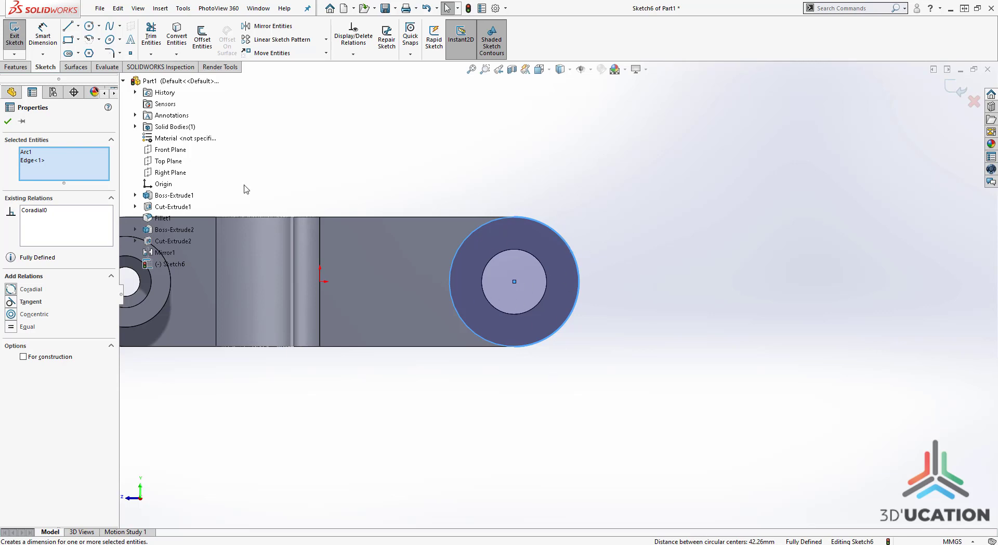
left_click(7, 121)
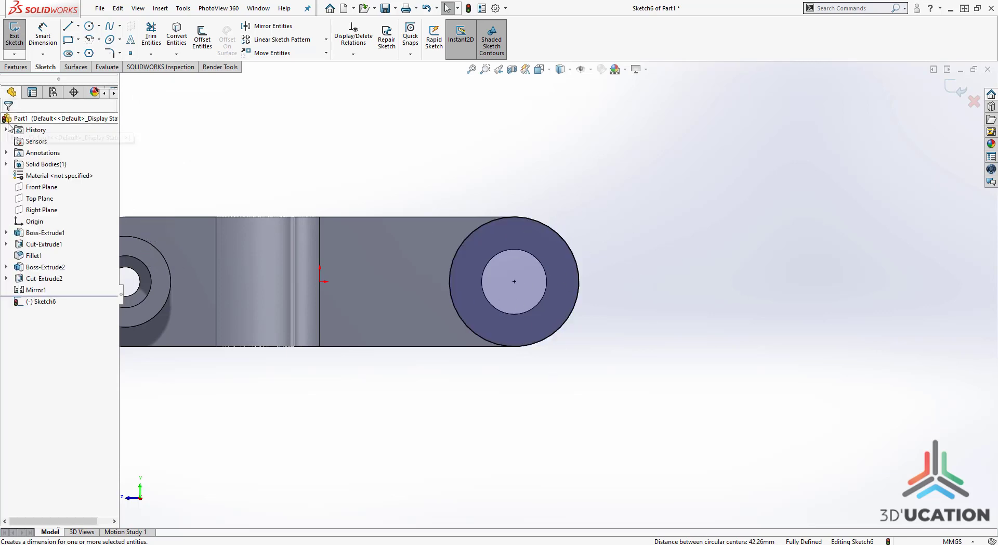
Step: Convert the circular edge of the large hole into the active sketch
left_click(545, 275)
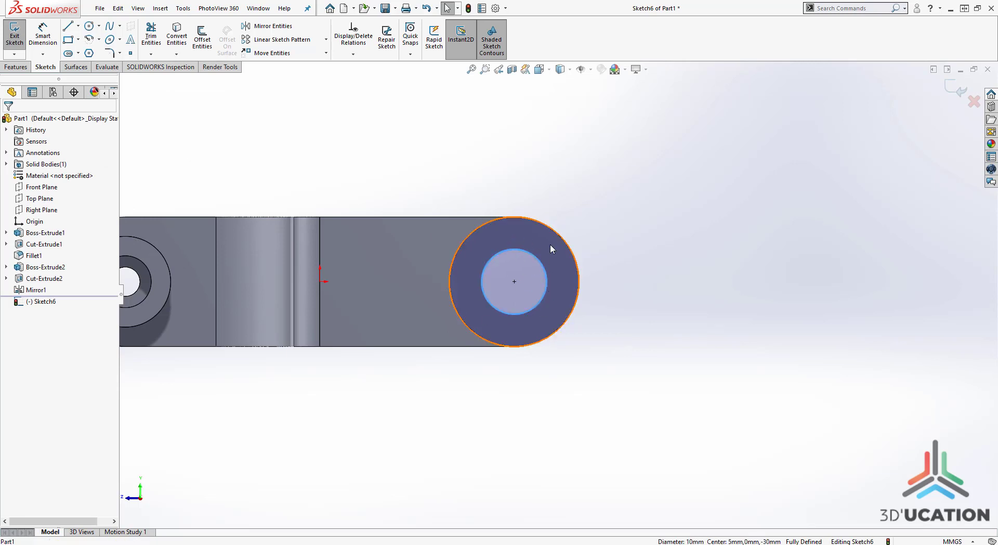
left_click(555, 203)
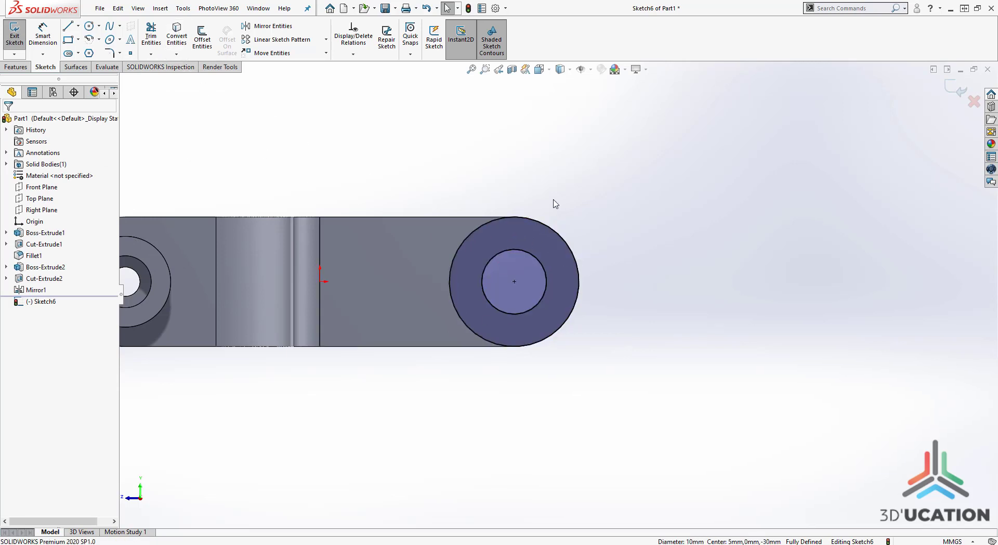
scroll(598, 332, "up", 2)
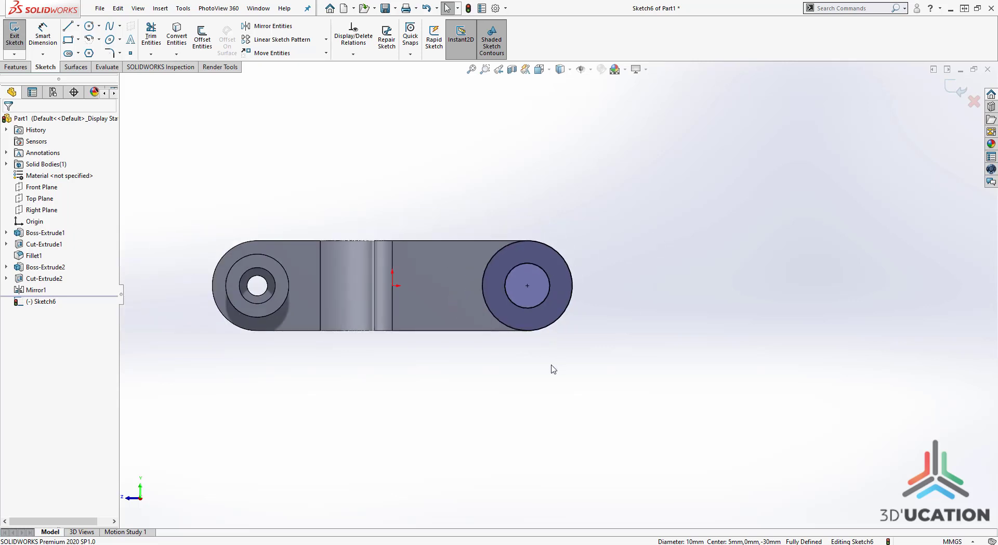
Step: Extrude the ring profile around the large hole as a blind boss 2.5 mm deep
key("ctrl+7")
left_click(16, 66)
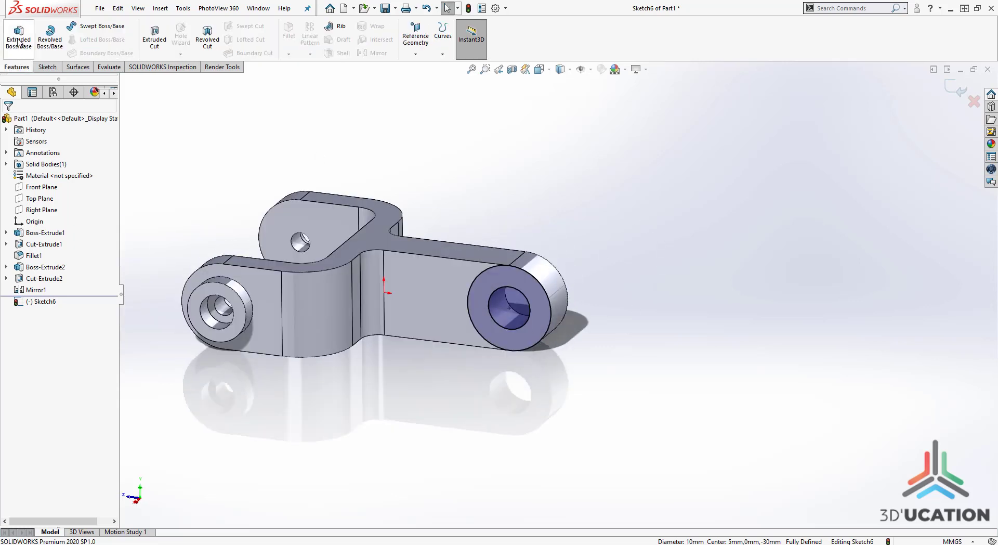
left_click(19, 42)
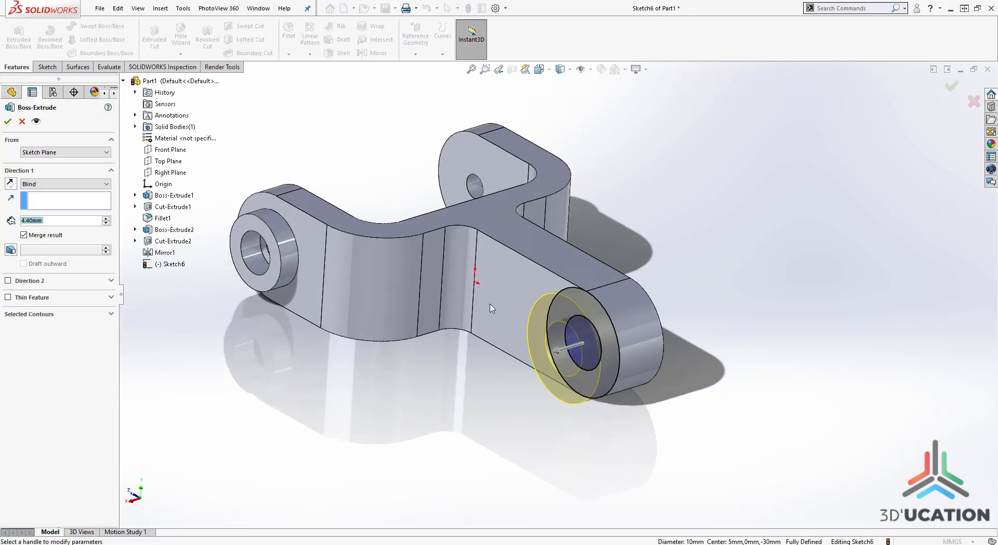
type("2.5")
key("Return")
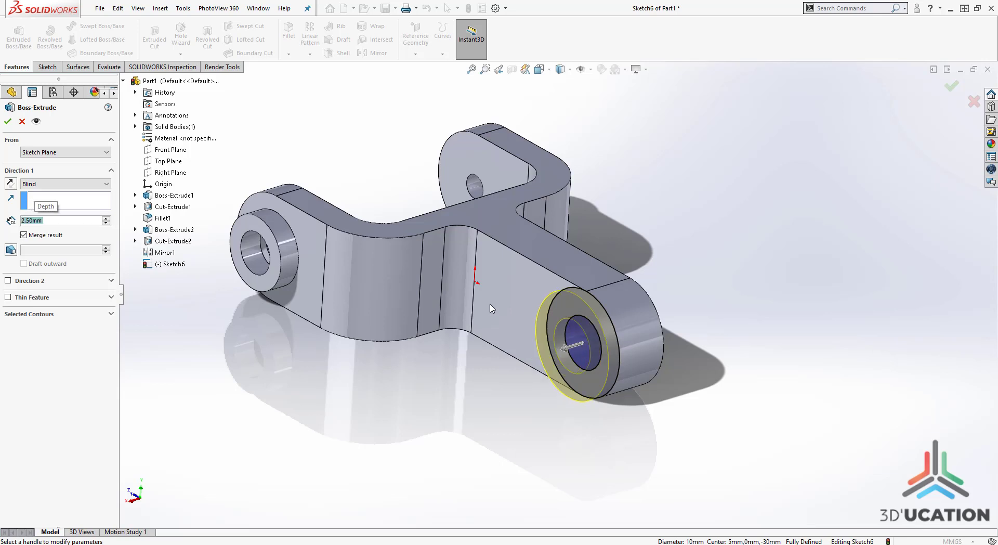
key("Return")
left_click(674, 404)
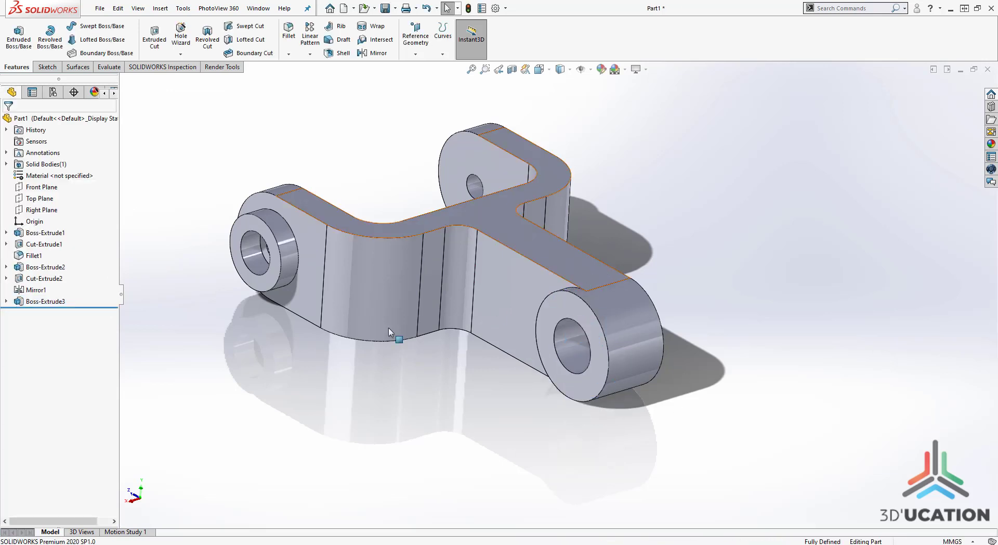
Step: Mirror the large-hole boss extrusion about the Right Plane onto the arm's opposite face
left_click(45, 301)
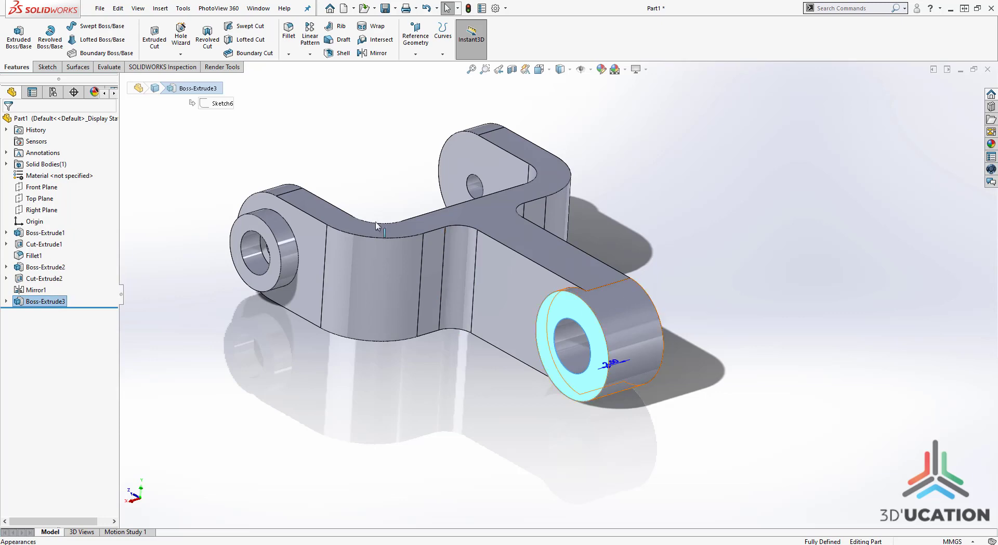
left_click(42, 212, "ctrl")
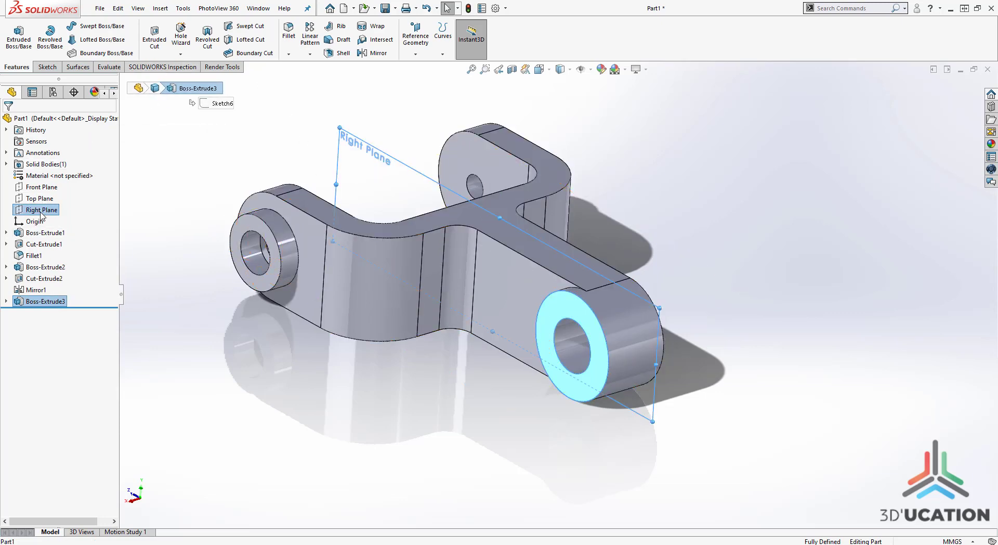
left_click(370, 53)
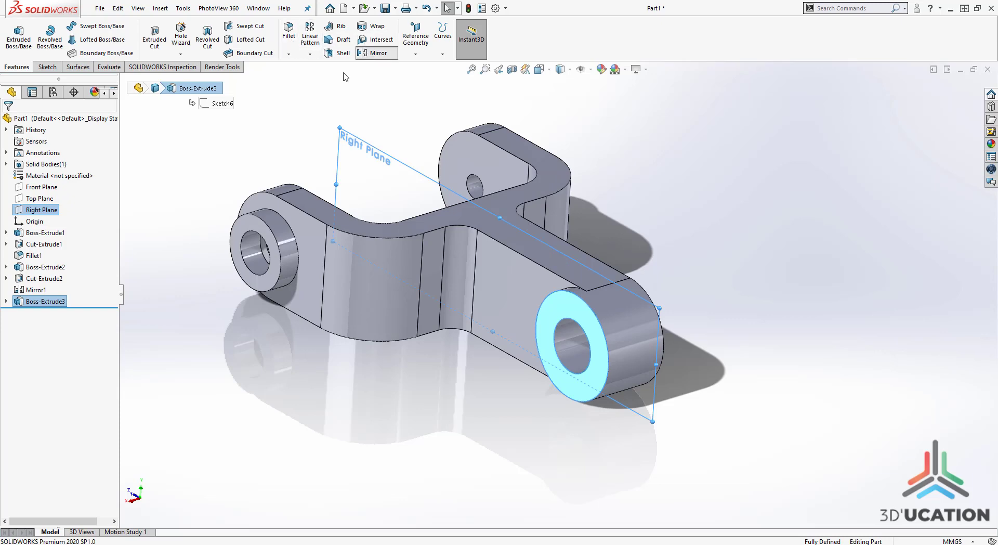
key("Return")
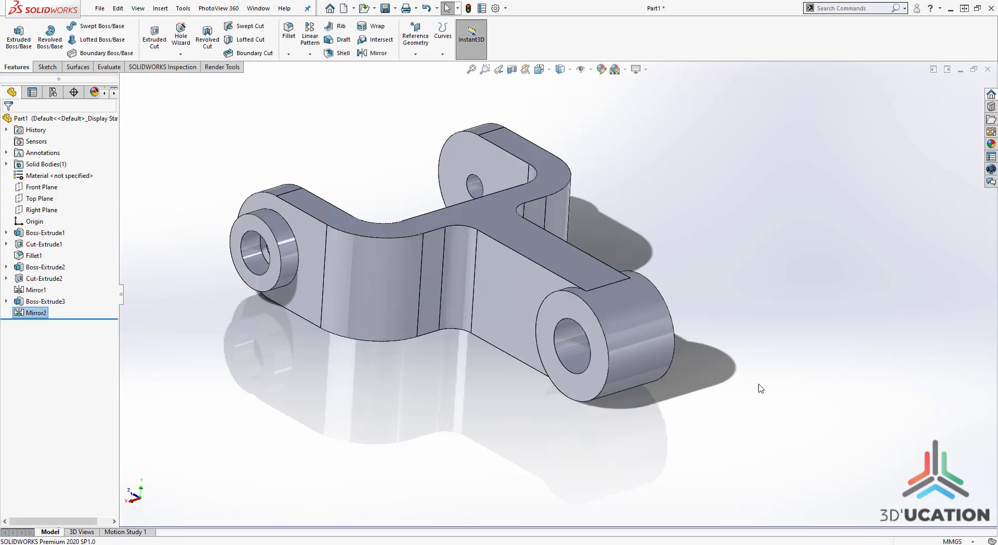
Step: Check the rib details in drawing EX_09, return to the model and examine where the Top Plane cuts through the part
middle_click_drag(757, 390, 570, 321)
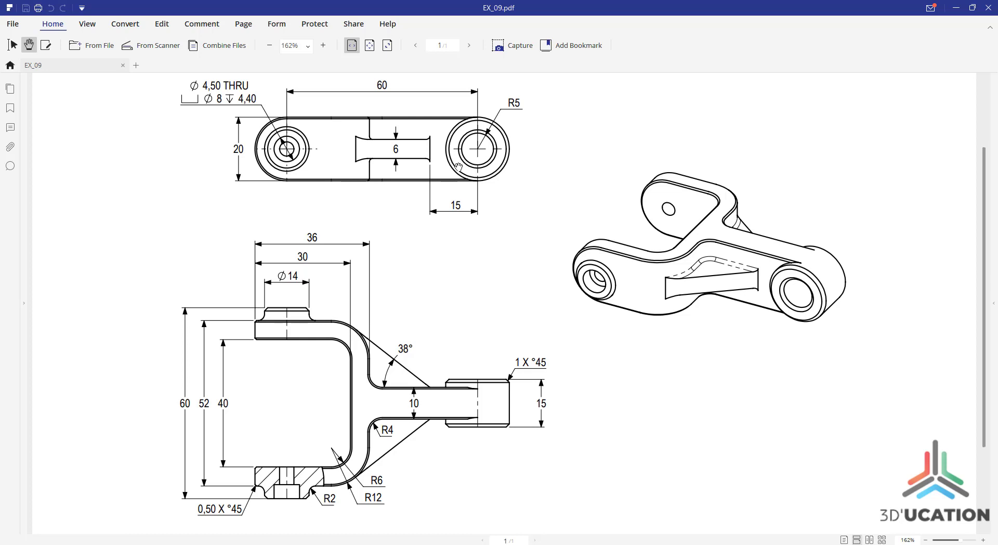
key("alt+Tab")
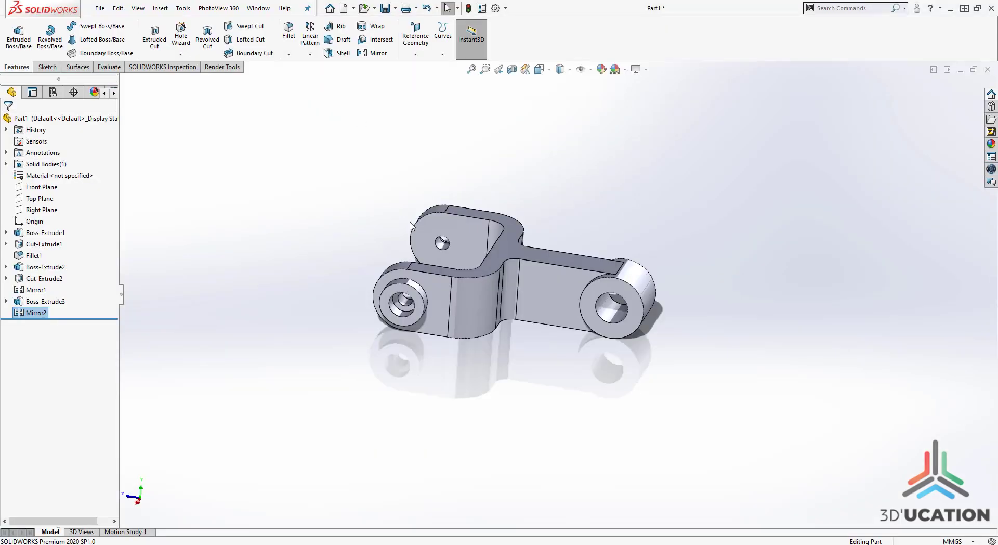
middle_click_drag(568, 345, 517, 305)
scroll(567, 307, "down", 3)
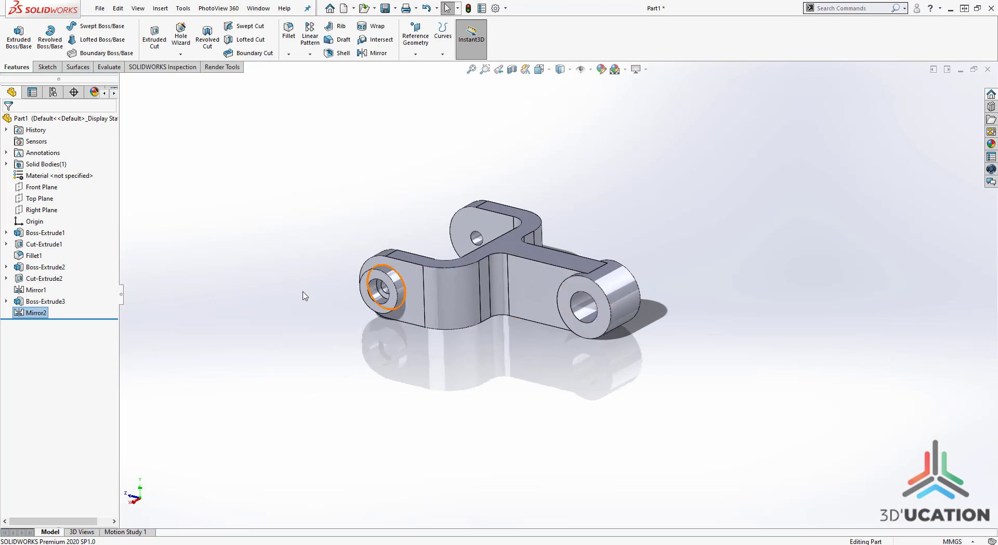
left_click(36, 199)
key("ctrl+1")
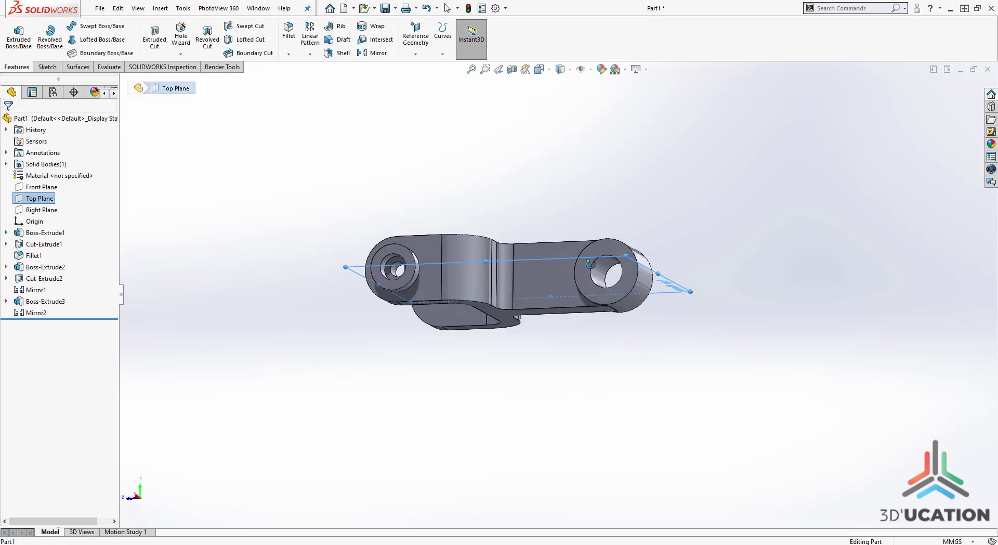
key("space")
left_click(543, 307)
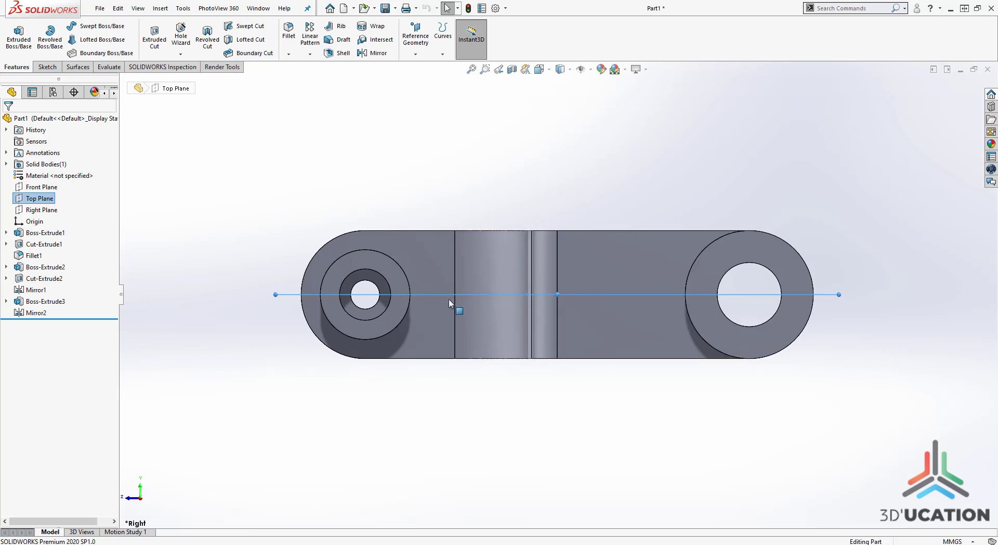
middle_click_drag(686, 318, 769, 307)
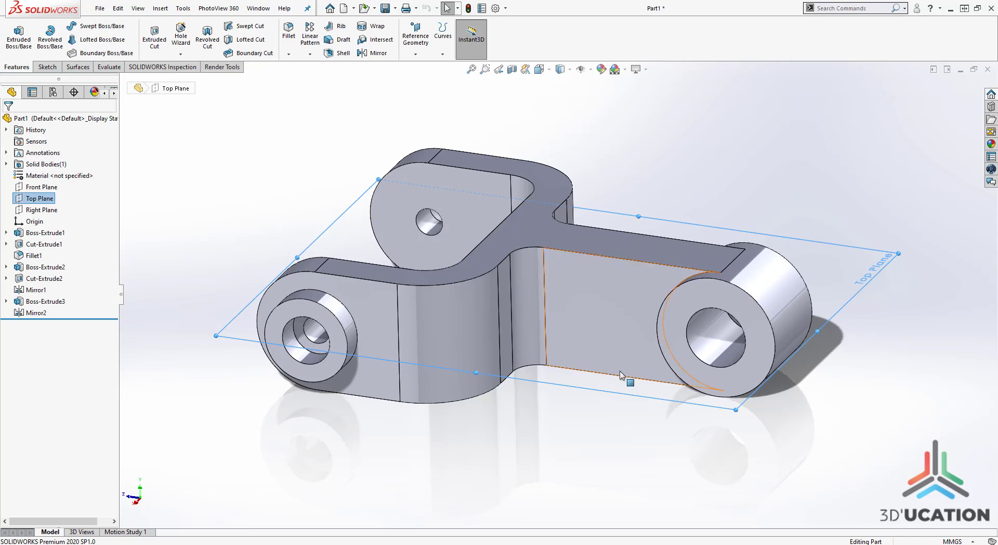
left_click(624, 432)
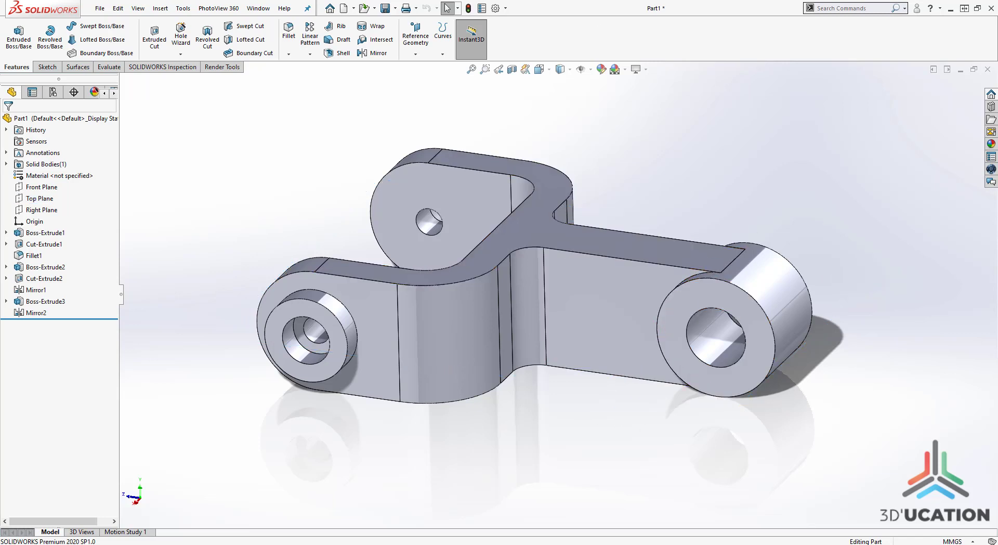
left_click(421, 43)
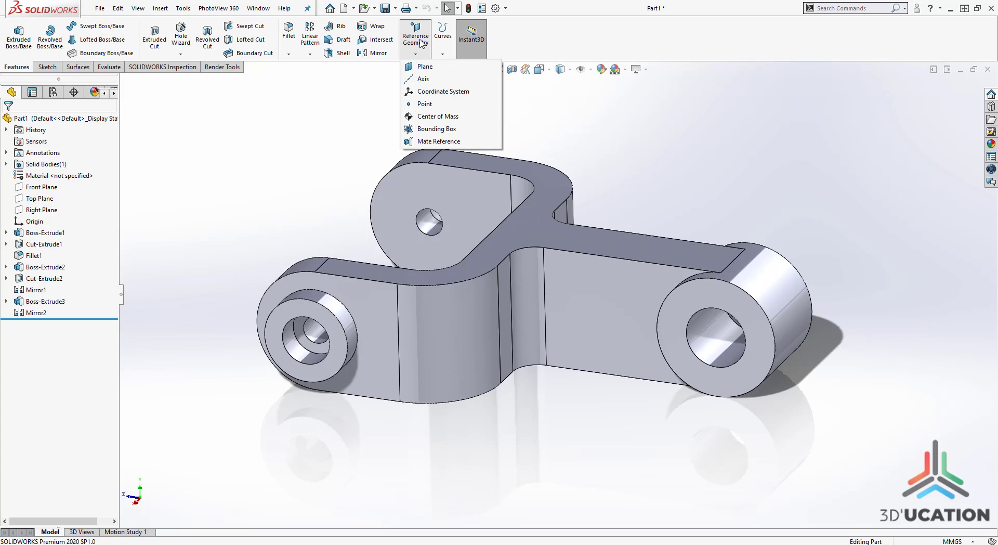
left_click(423, 67)
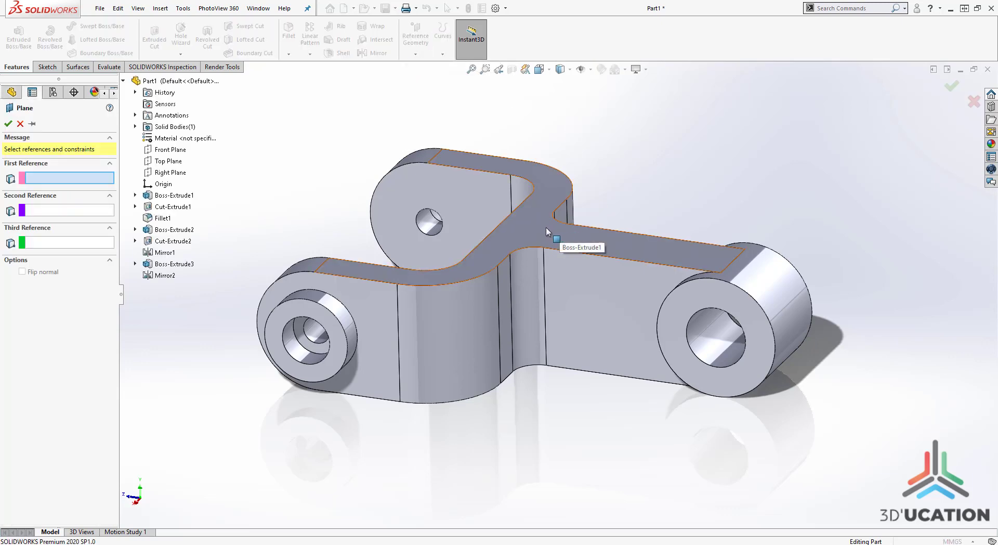
left_click(545, 226)
middle_click_drag(516, 353, 636, 358)
left_click(552, 339)
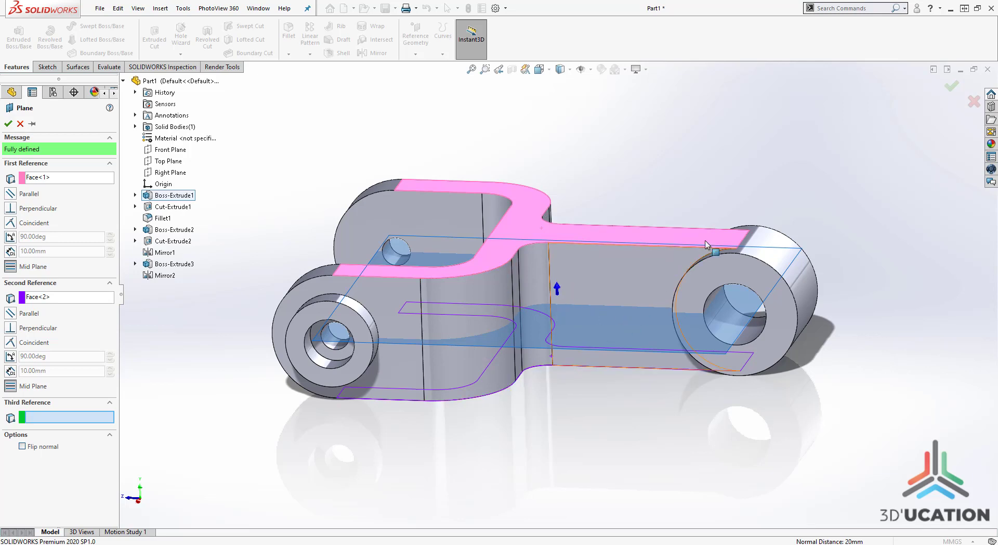
left_click(973, 103)
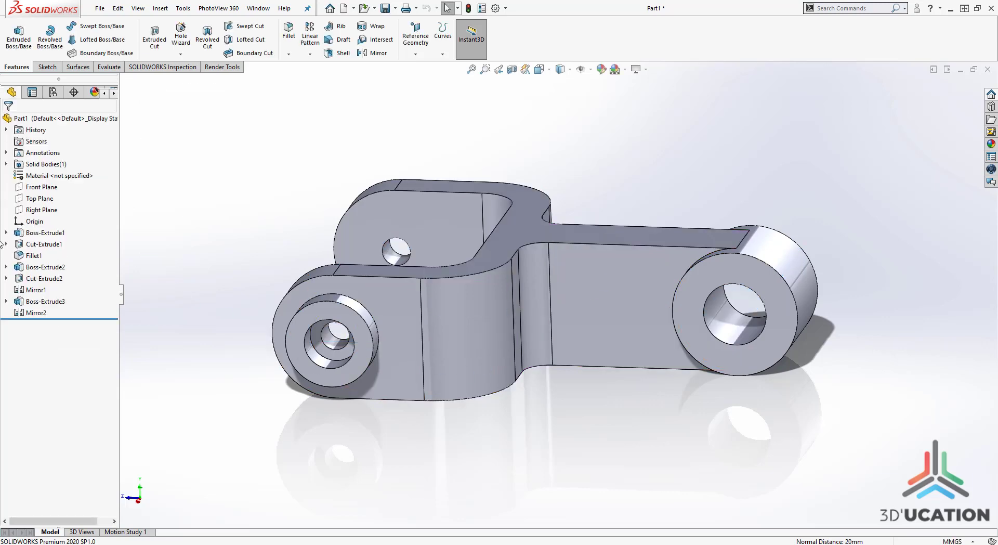
Step: Start a sketch on the Top Plane and draw a single slanted line in the empty space beside the large-hole arm
left_click(40, 198)
key("ctrl+8")
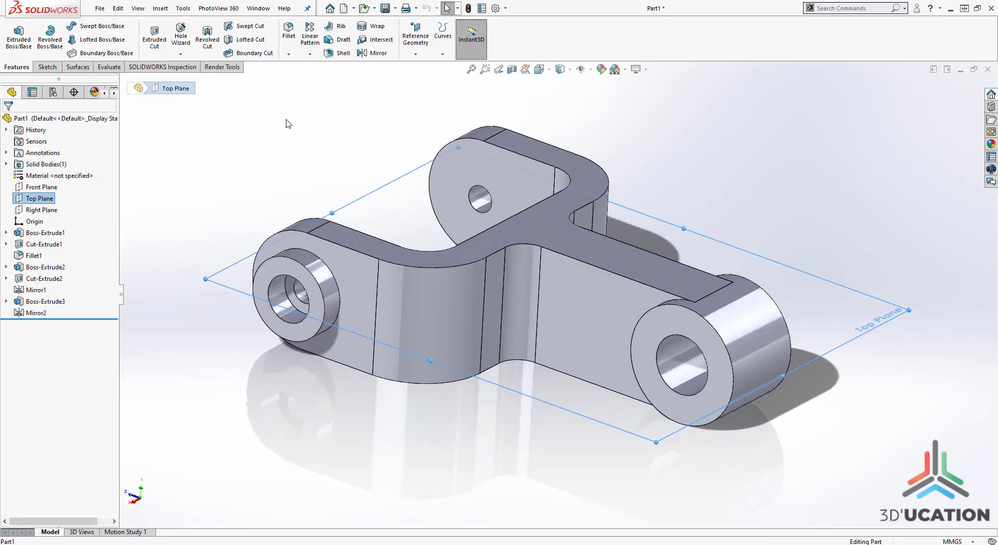
left_click(45, 66)
left_click(14, 34)
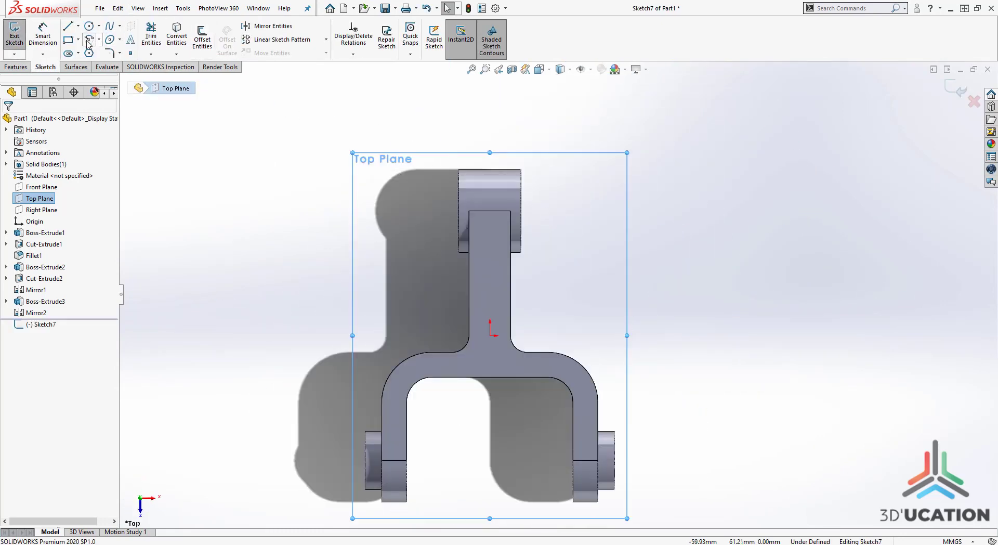
left_click(68, 26)
left_click(576, 243)
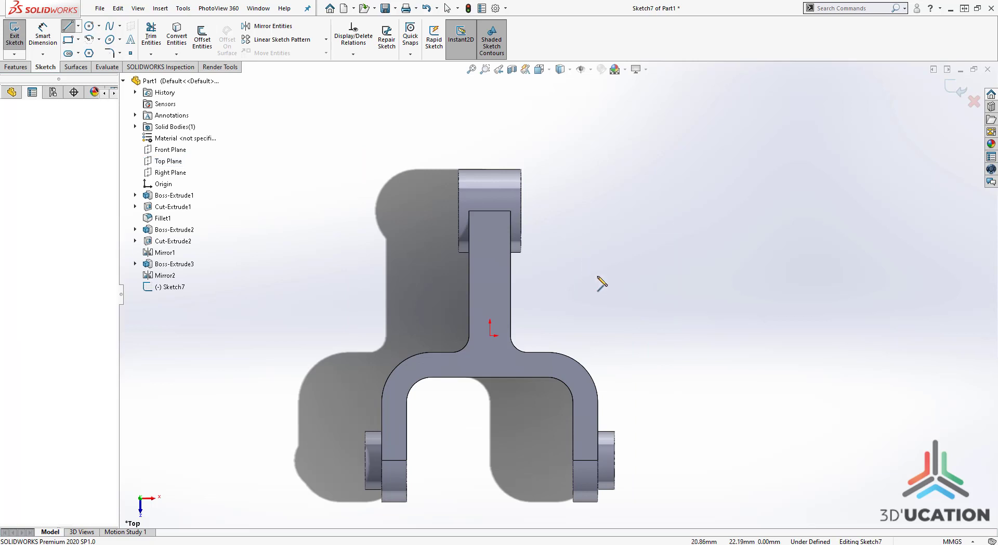
left_click(644, 343)
key("Escape")
scroll(853, 385, "down", 2)
scroll(285, 135, "down", 1)
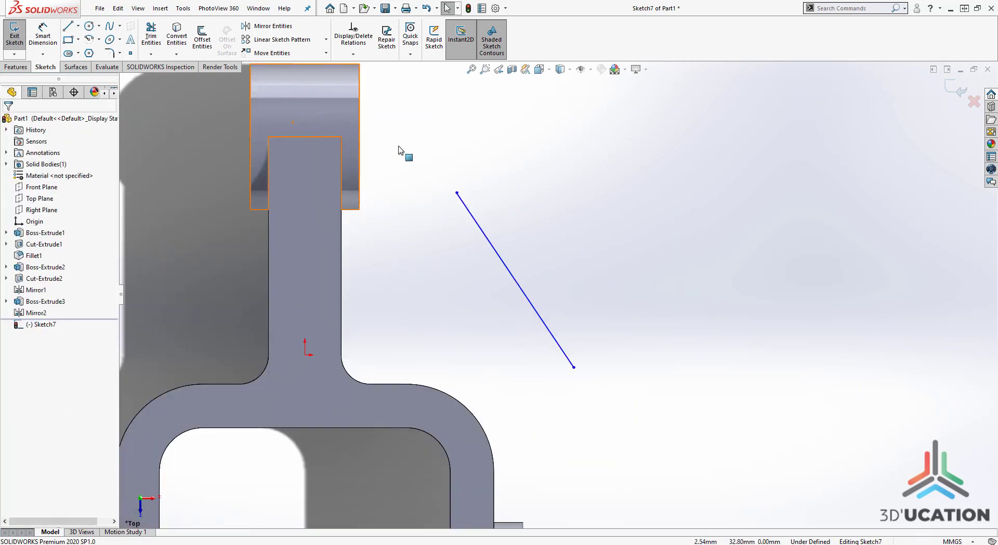
Step: Make the slanted line's upper endpoint coincident with the arm's straight side edge
left_click(457, 193)
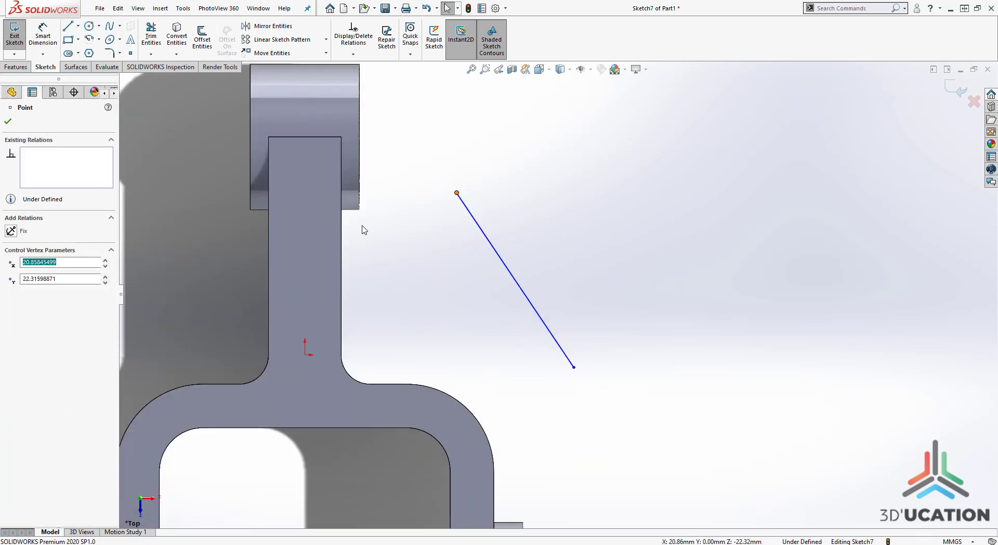
left_click(341, 248, "ctrl")
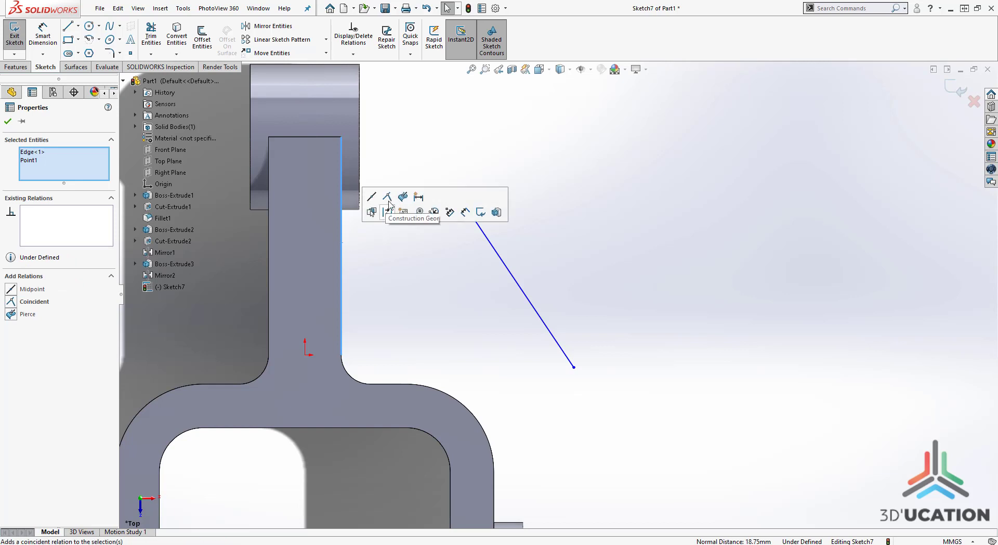
left_click(391, 199)
Step: Attach the slanted line's lower endpoint to the fork's outer rounded corner edge and make the line tangent to that arc
left_click(458, 368)
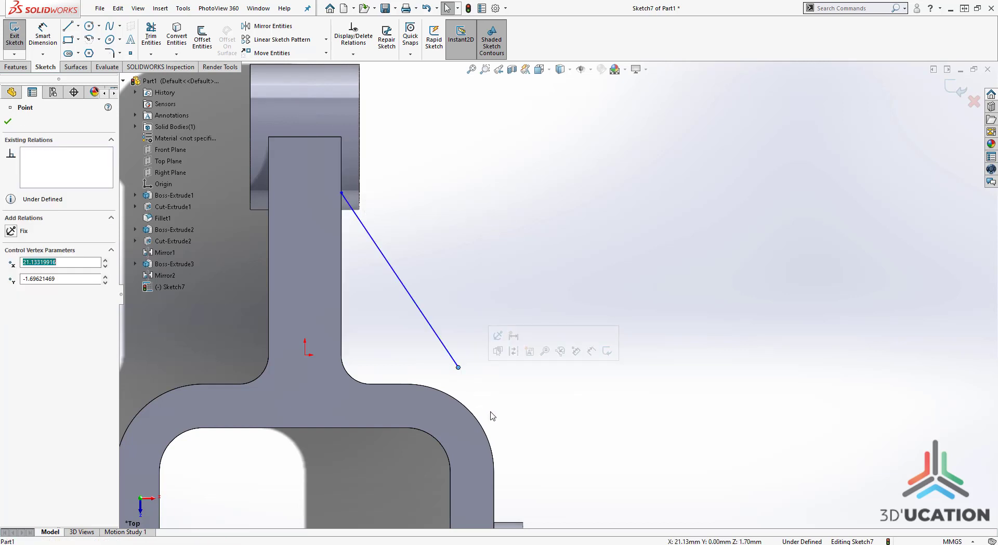
left_click(477, 420, "ctrl")
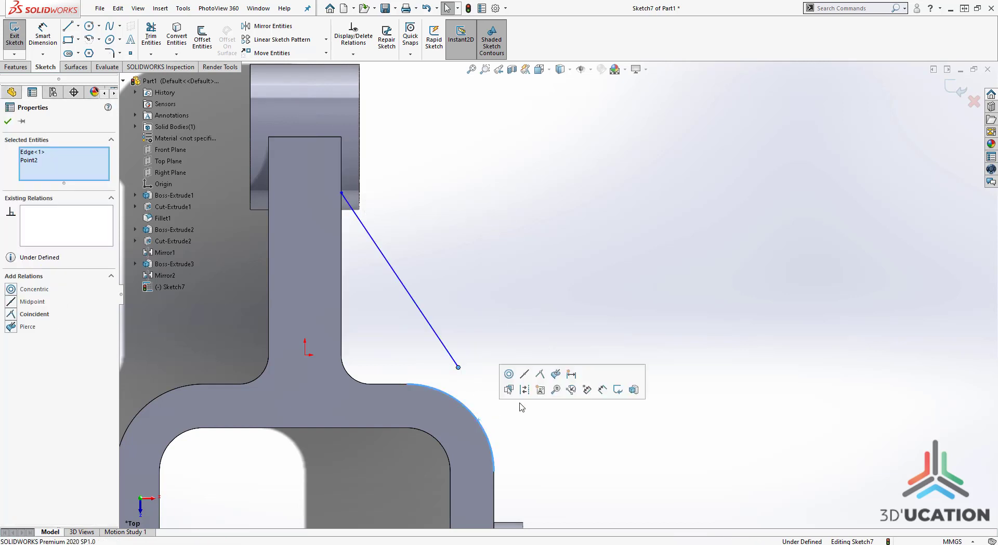
left_click(540, 374)
left_click(461, 348)
left_click(427, 359)
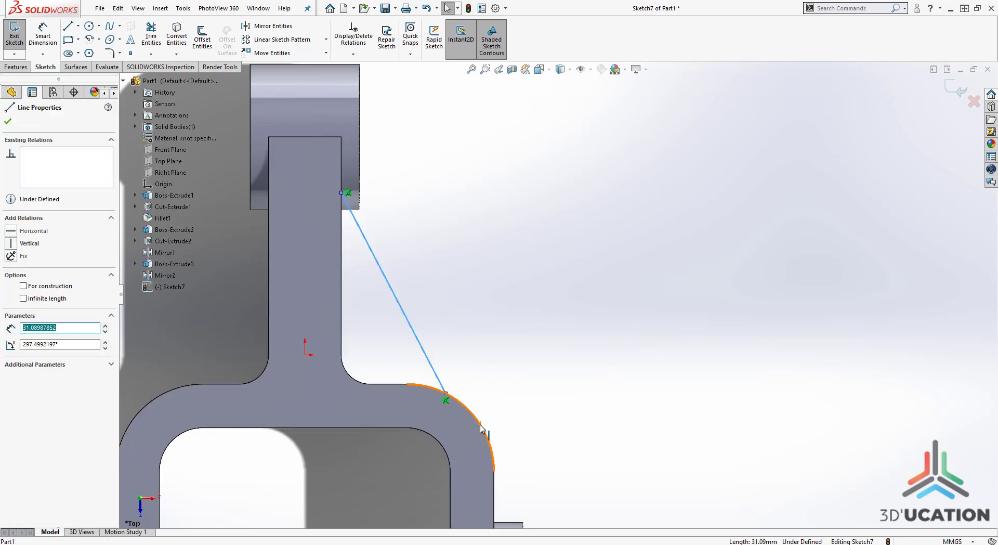
left_click(486, 427, "ctrl")
left_click(511, 384)
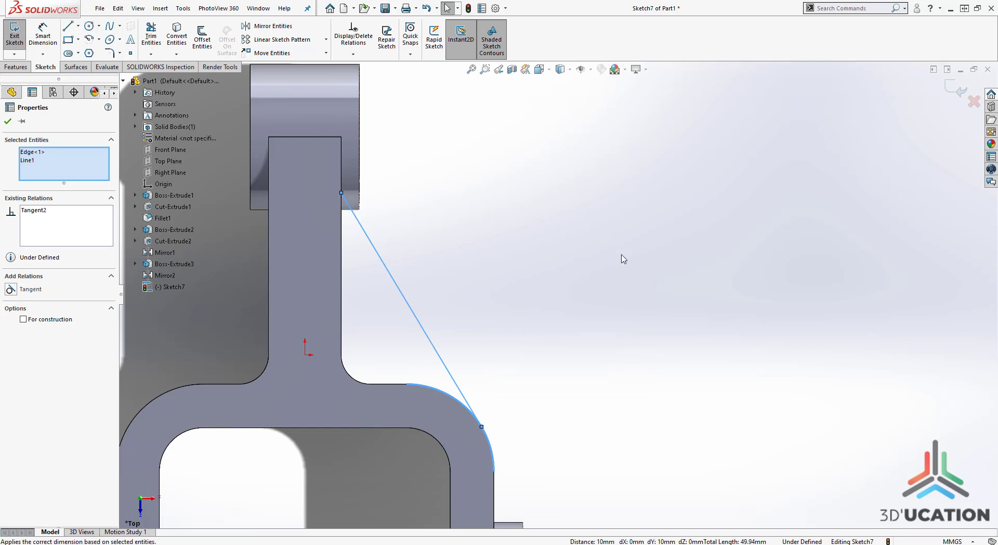
left_click(626, 265)
scroll(653, 363, "up", 4)
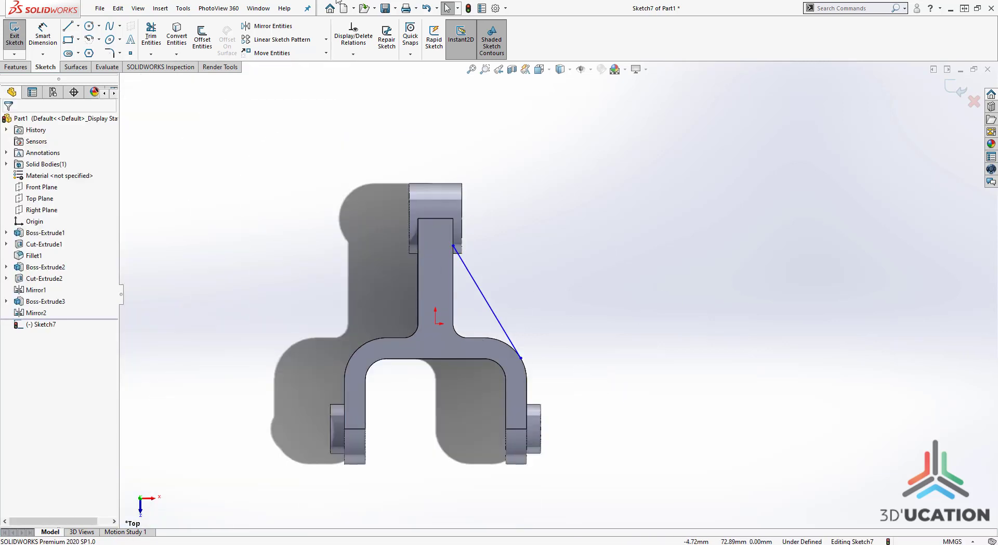
Step: Check the rib angle in drawing EX_09 and dimension the slanted line at 38° from the arm's straight side edge
left_click(287, 0)
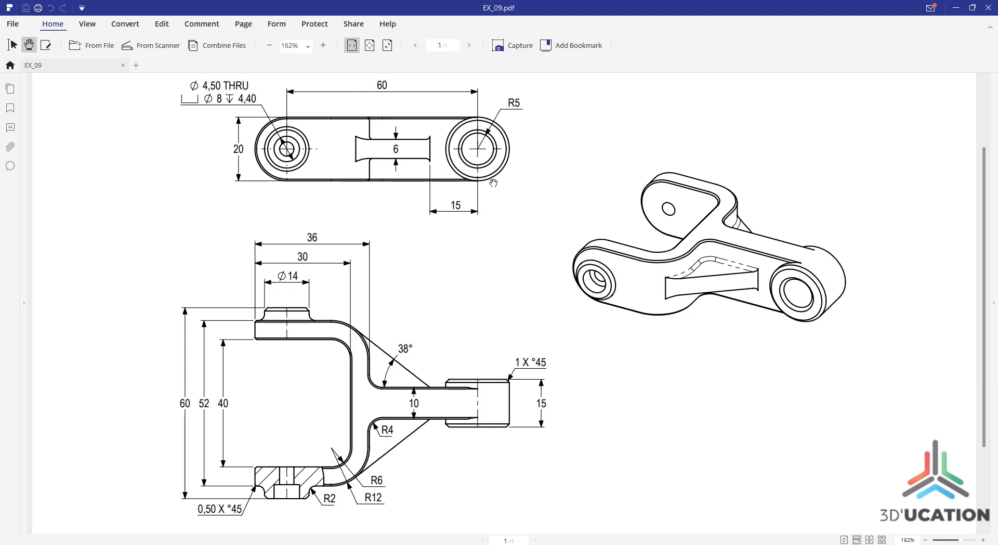
left_click(354, 0)
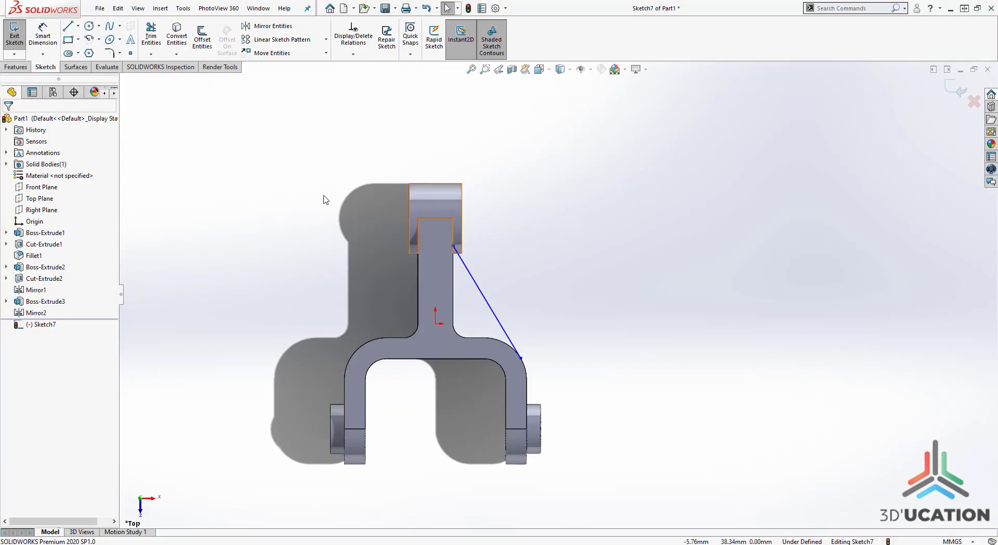
left_click(50, 33)
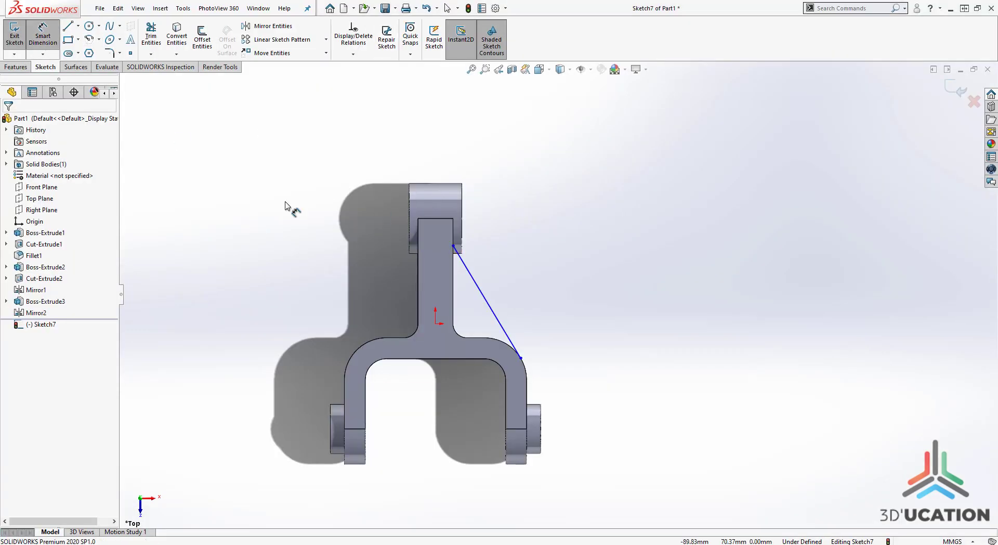
left_click(453, 312)
left_click(489, 306)
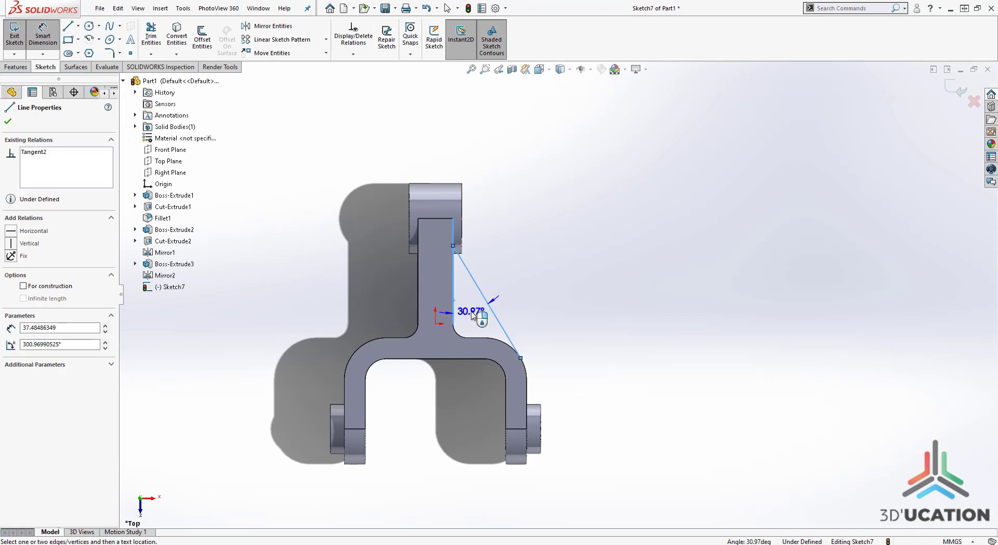
left_click(473, 313)
type("38")
key("Return")
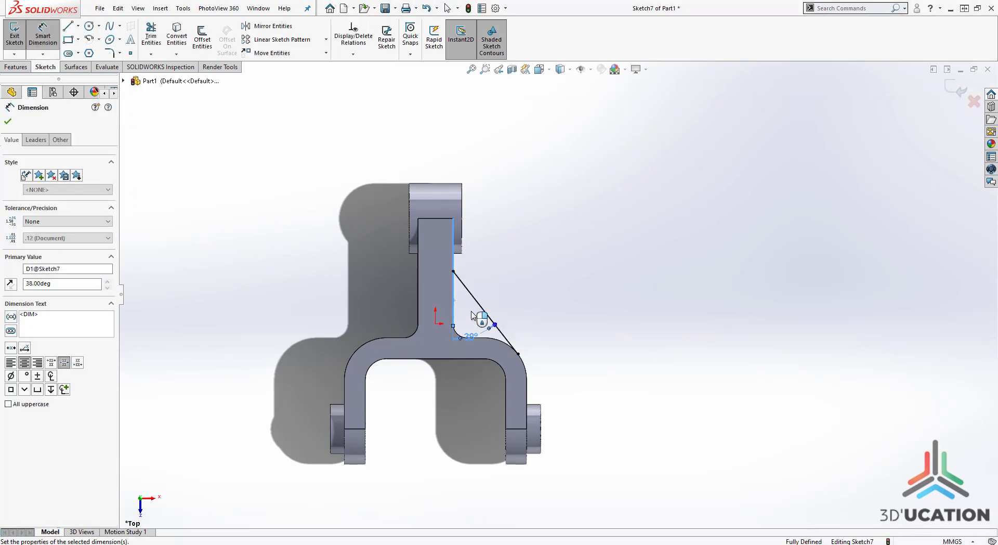
scroll(520, 314, "down", 5)
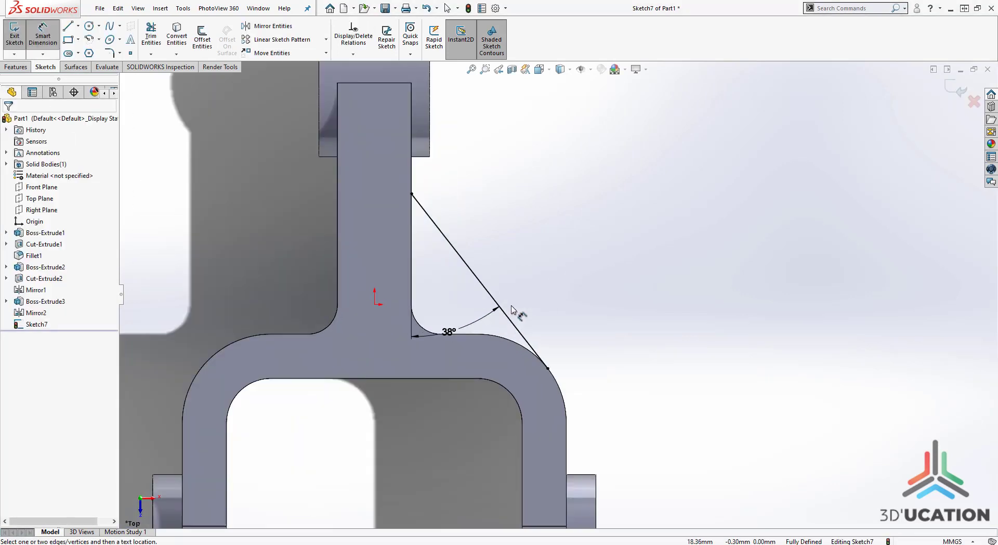
left_click_drag(425, 347, 431, 296)
scroll(407, 229, "up", 4)
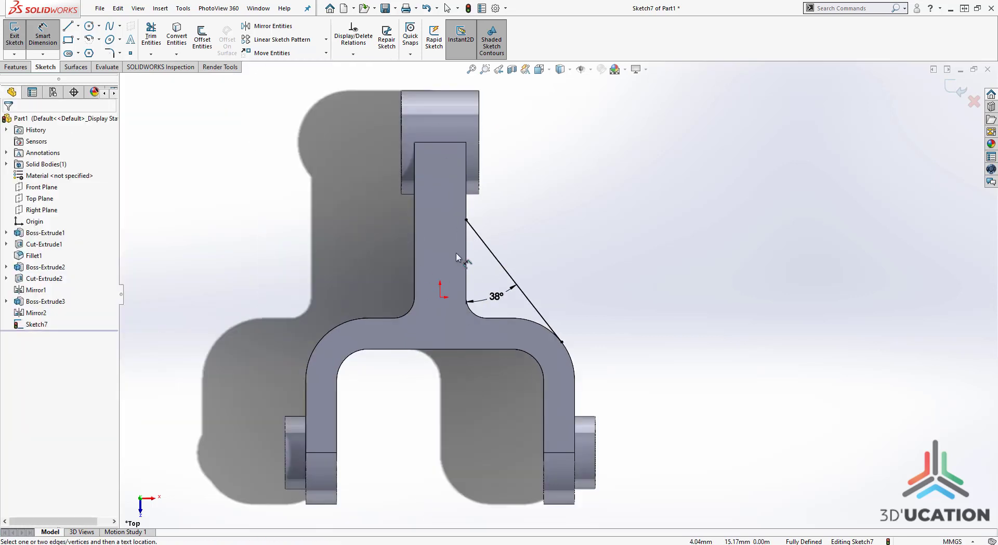
scroll(529, 389, "up", 4)
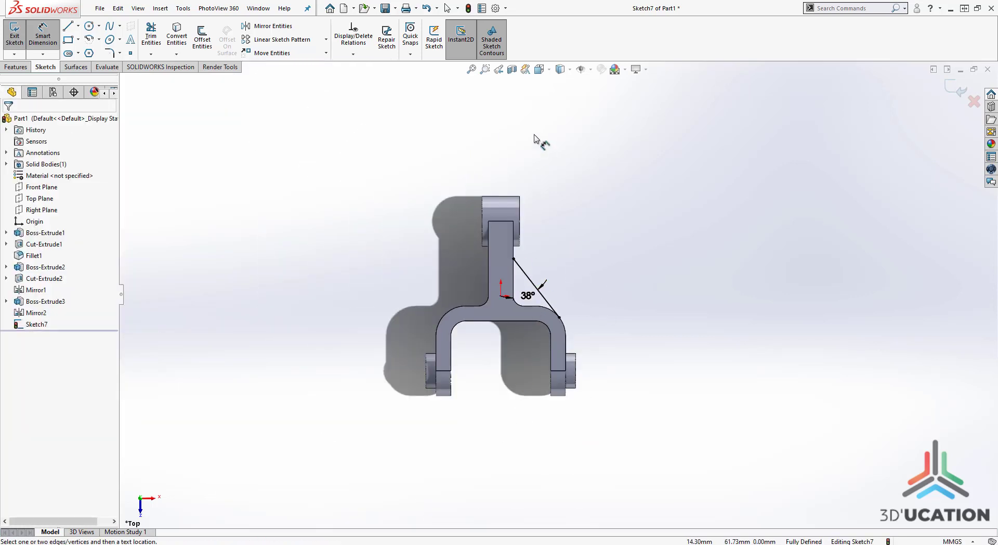
scroll(520, 224, "down", 2)
scroll(513, 269, "down", 1)
scroll(537, 370, "up", 3)
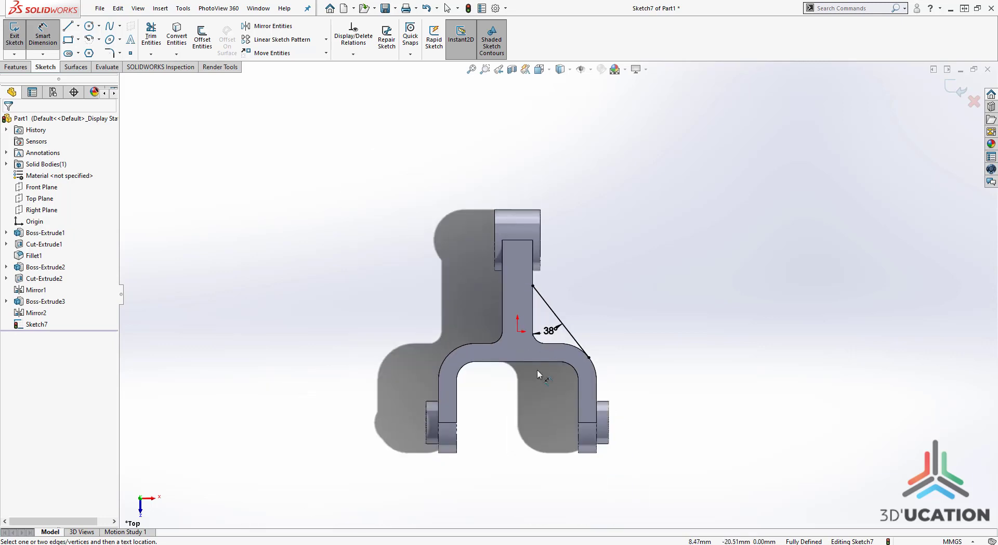
scroll(560, 344, "down", 5)
scroll(560, 344, "up", 5)
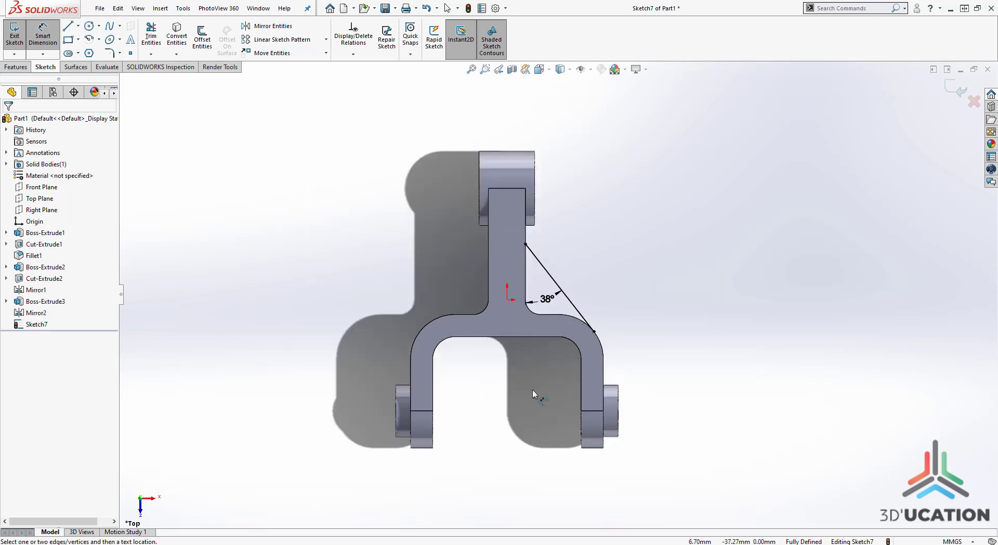
Step: Start a Rib feature from the slanted line sketch and examine its thickness preview from different angles
middle_click_drag(532, 389, 436, 396)
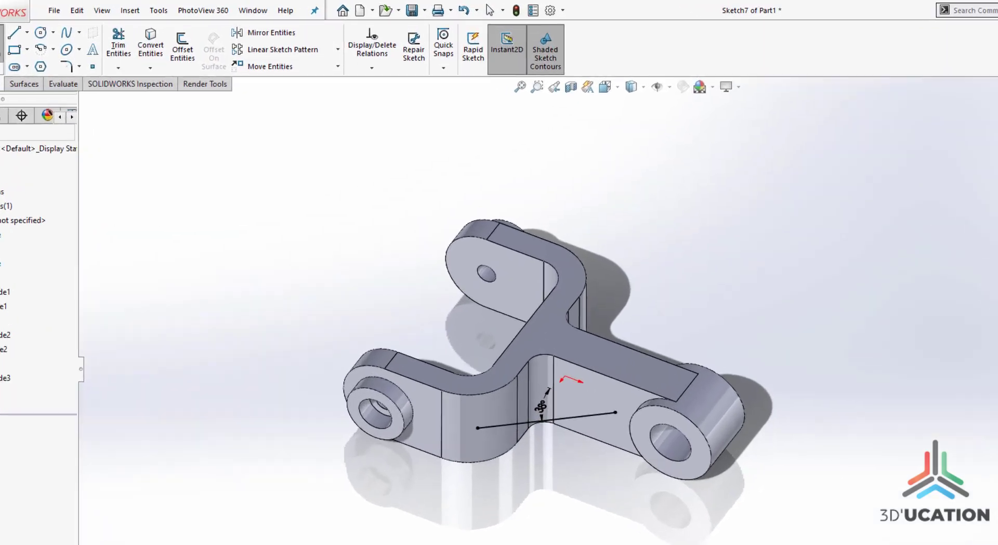
left_click(16, 67)
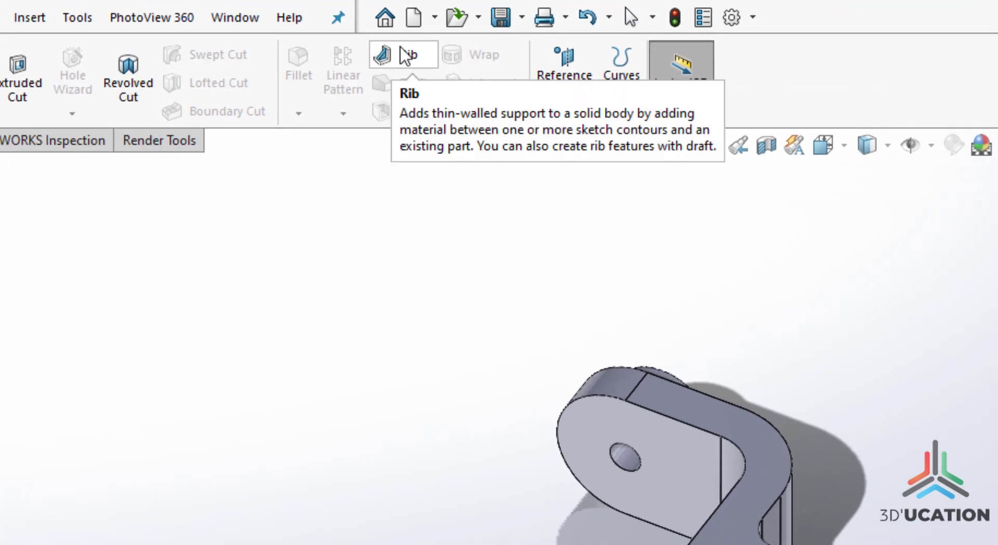
left_click(401, 49)
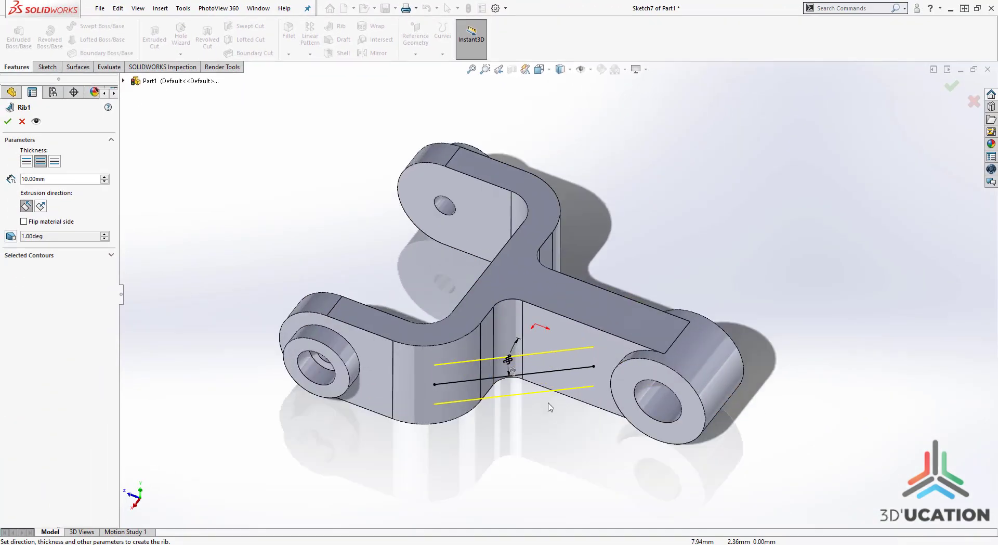
middle_click_drag(550, 407, 552, 302)
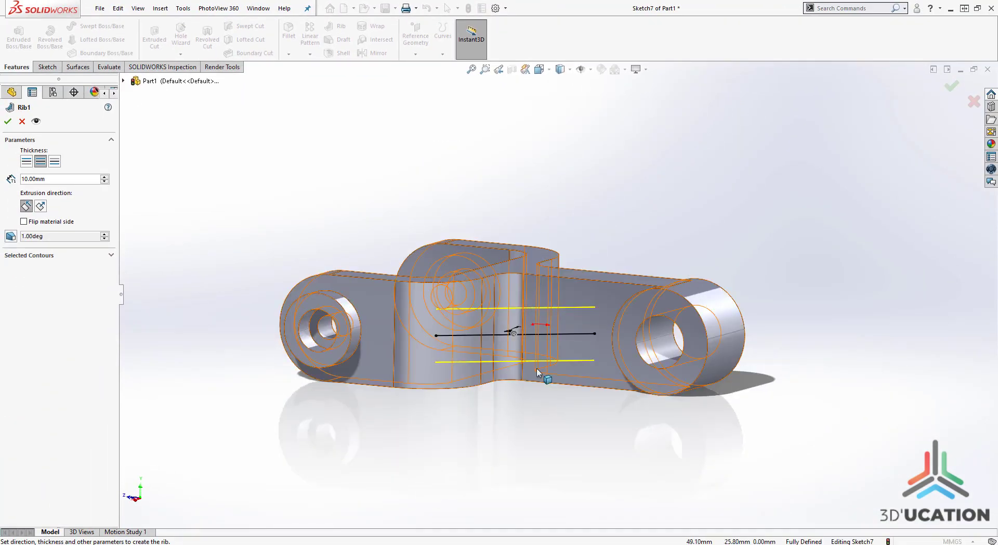
scroll(539, 374, "down", 4)
scroll(529, 364, "up", 4)
scroll(531, 363, "up", 2)
middle_click_drag(532, 362, 548, 414)
scroll(550, 336, "down", 3)
scroll(552, 336, "down", 1)
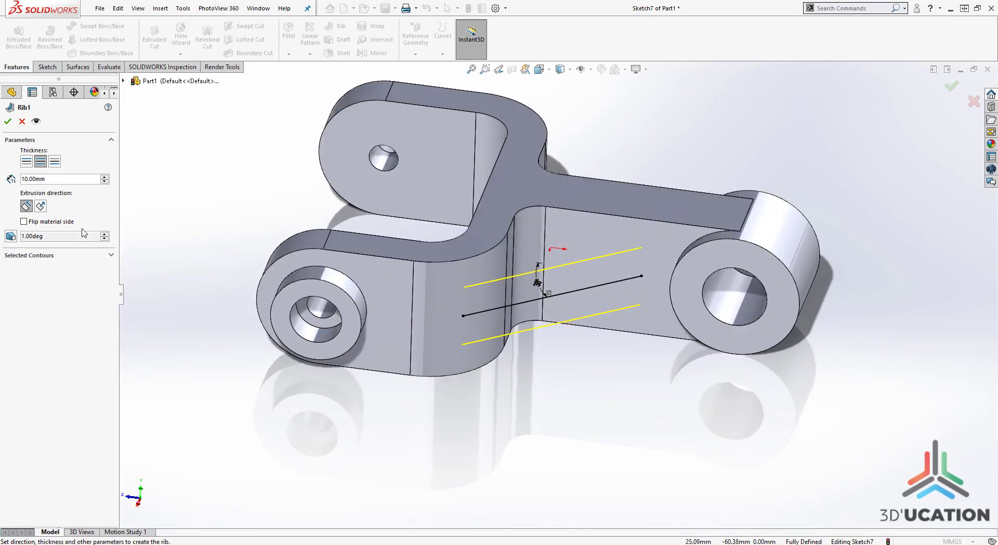
Step: Try the rib thickness on each single side, return it to both sides of the sketch, and set the thickness to 6 mm
left_click(28, 165)
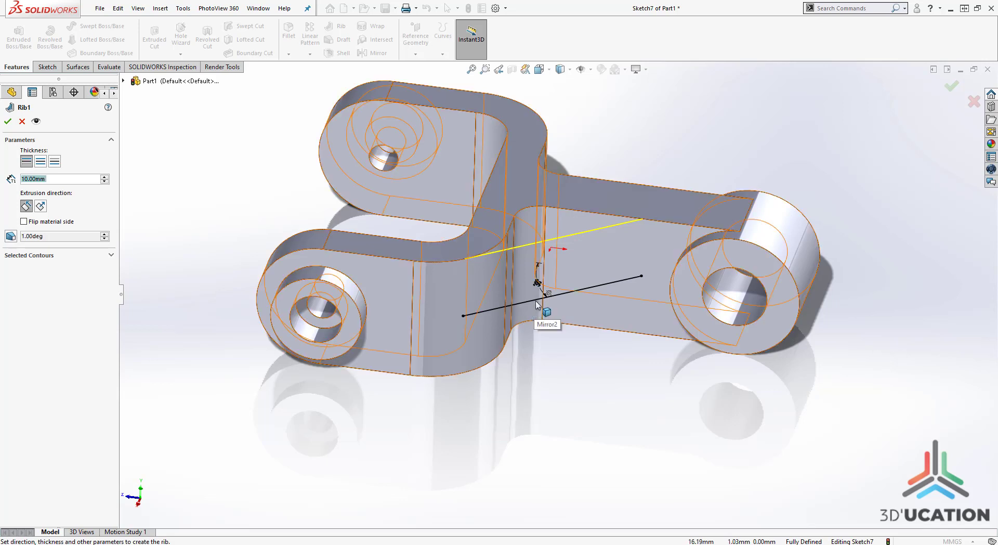
left_click(55, 162)
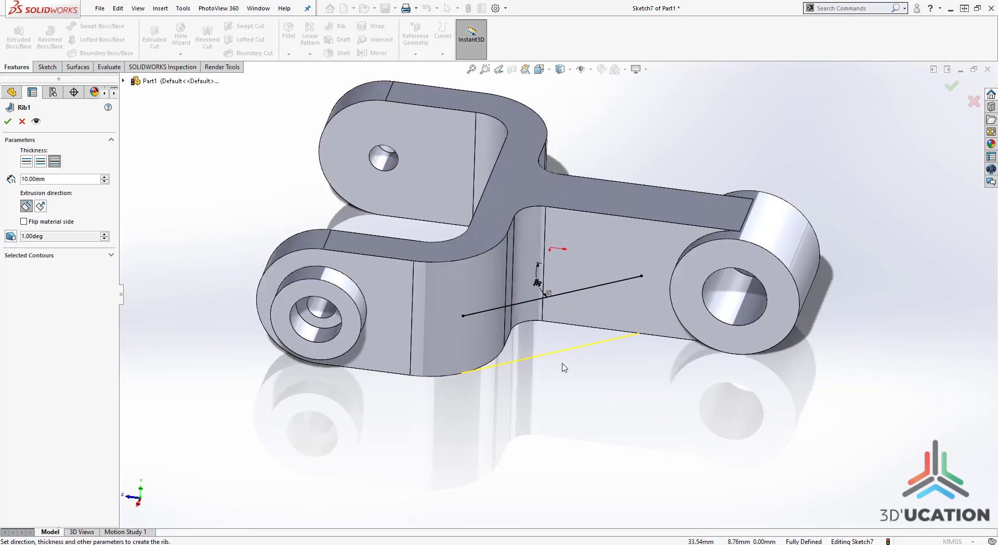
left_click(40, 163)
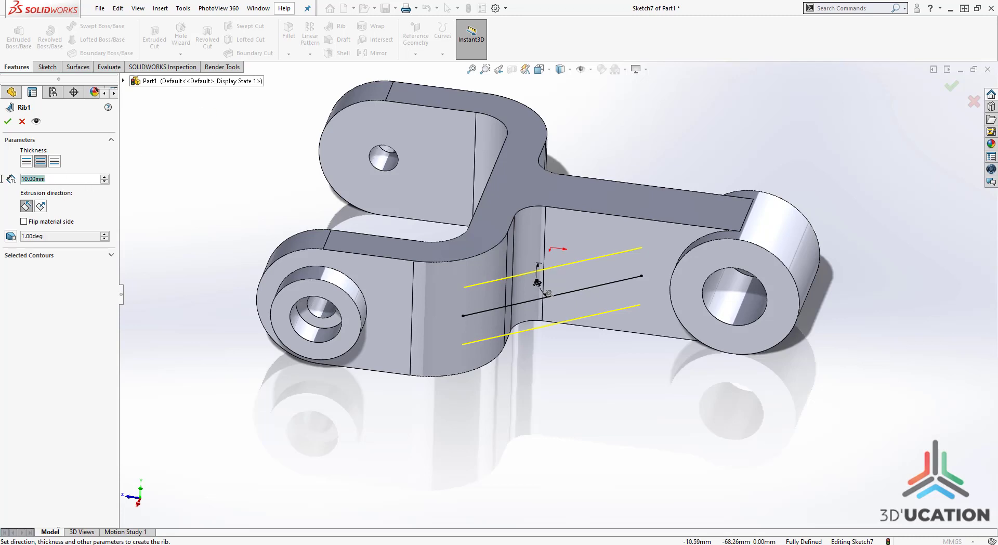
type("6")
key("Return")
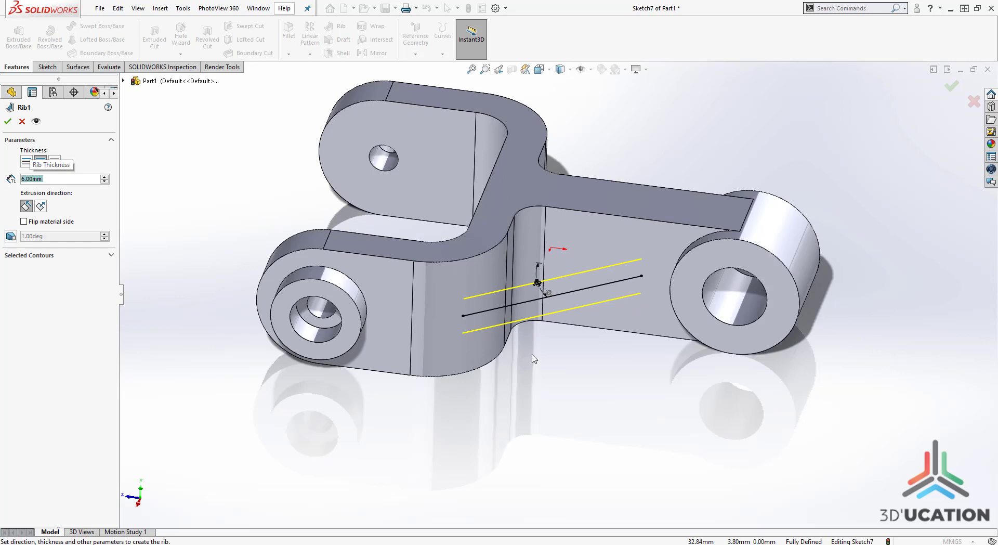
Step: Try the flipped material side, restore the direction towards the corner between arm and fork, and create the rib
scroll(573, 254, "down", 6)
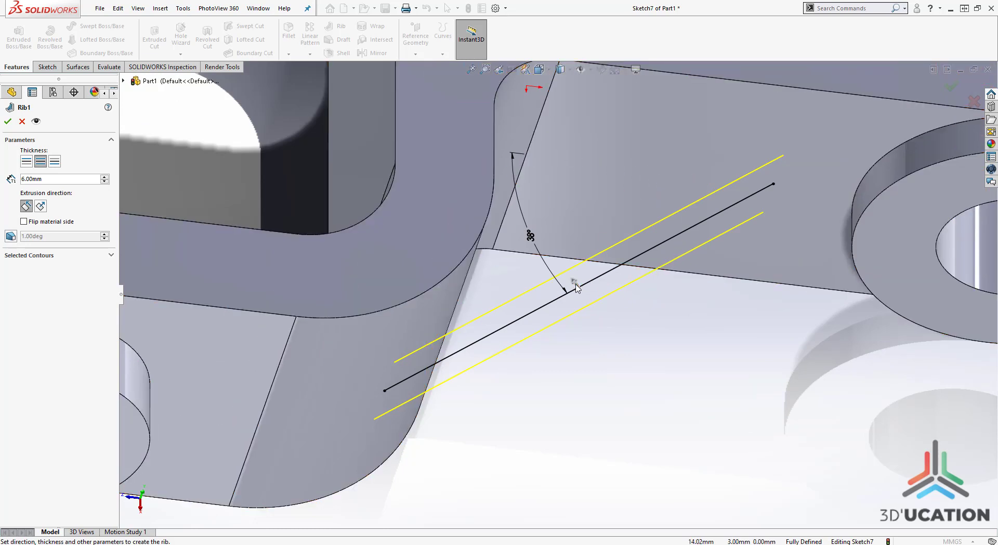
left_click(573, 282)
left_click(8, 121)
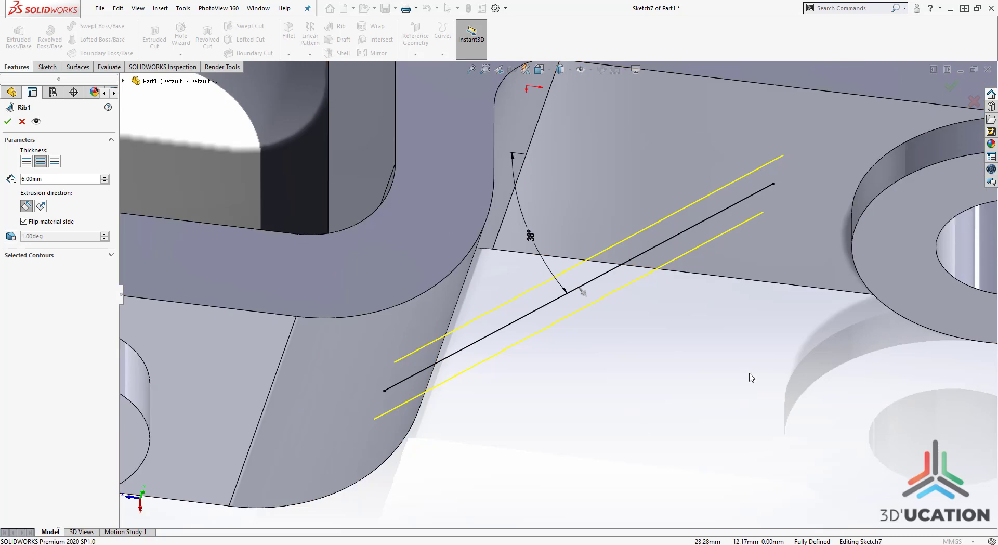
left_click(584, 293)
left_click(23, 222)
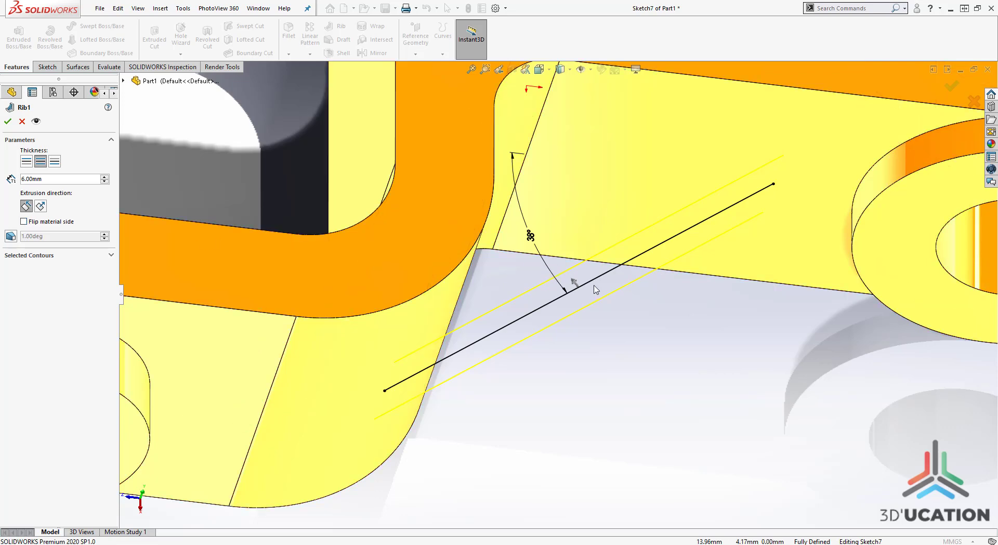
left_click(8, 121)
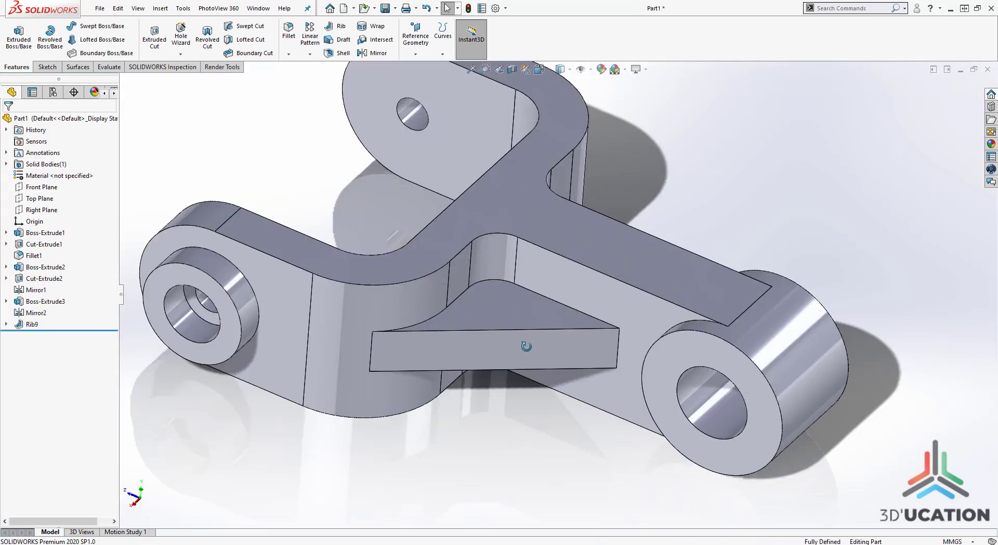
Step: Mirror the rib about the Right Plane to the other side of the arm
middle_click_drag(526, 346, 330, 423)
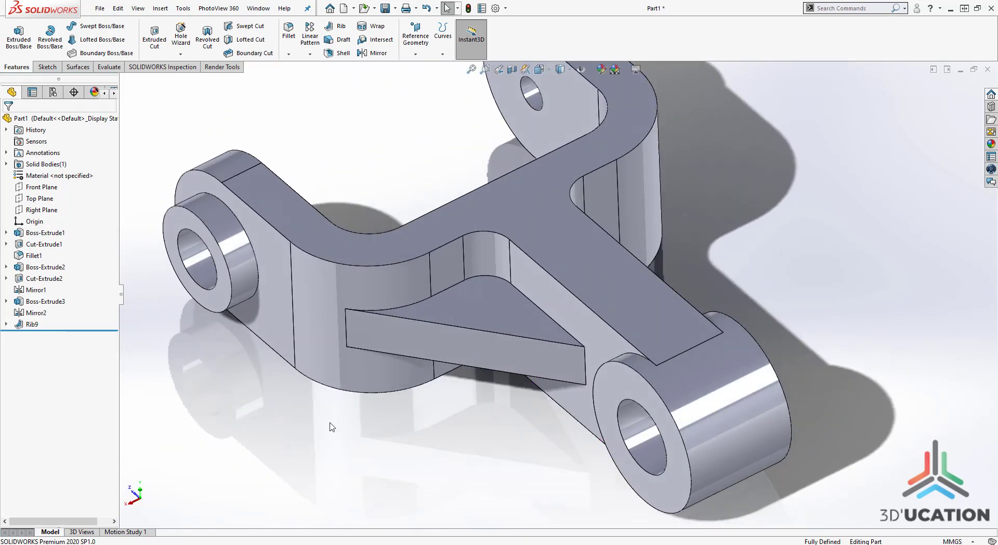
left_click(32, 325)
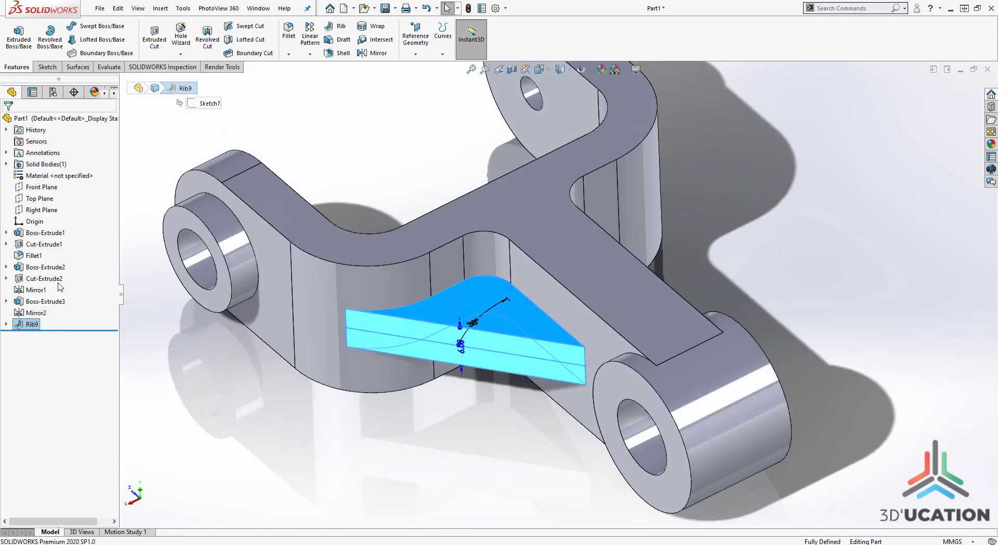
left_click(42, 210)
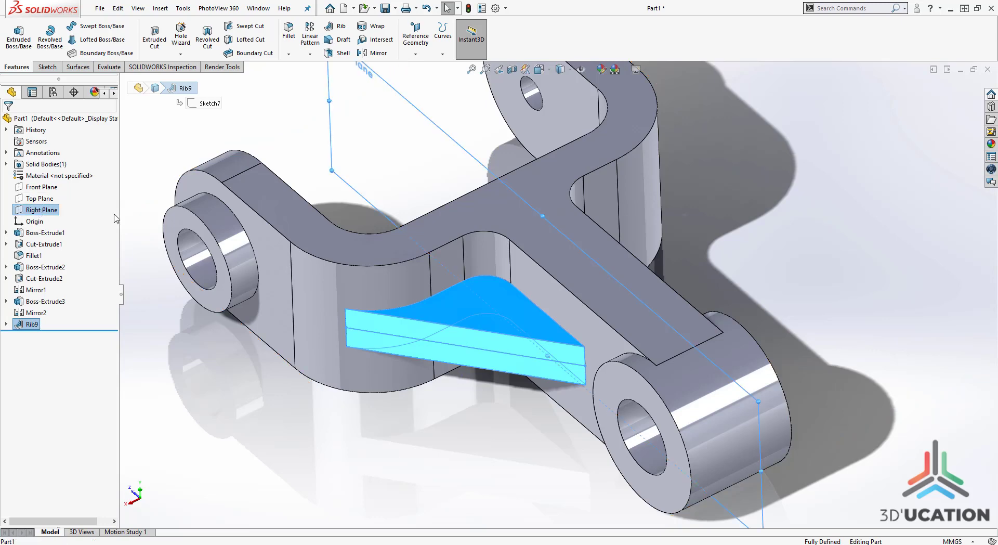
left_click(373, 53)
left_click(7, 122)
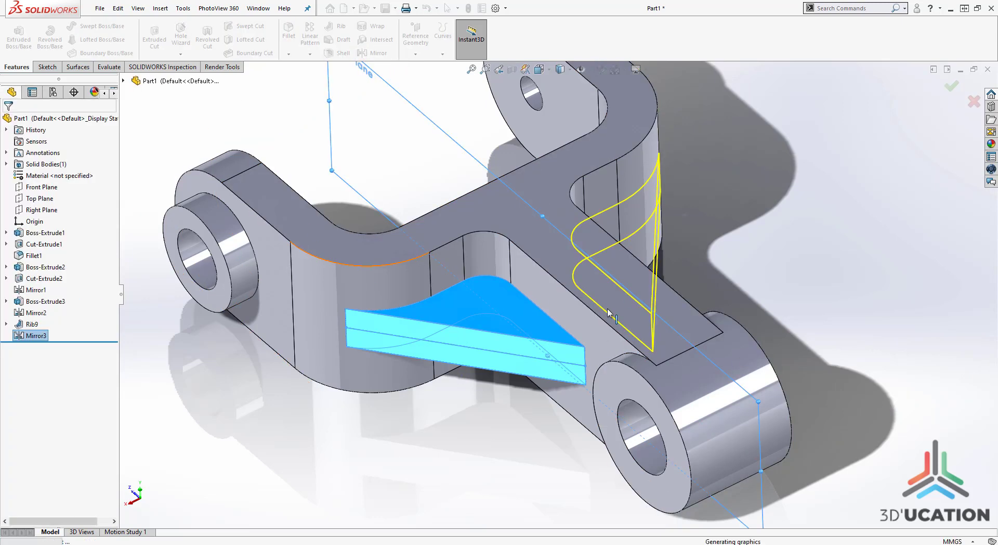
Step: Inspect the ribs on both sides of the part and switch to the EX_09 drawing in the PDF viewer
scroll(541, 401, "up", 3)
middle_click_drag(541, 401, 539, 299)
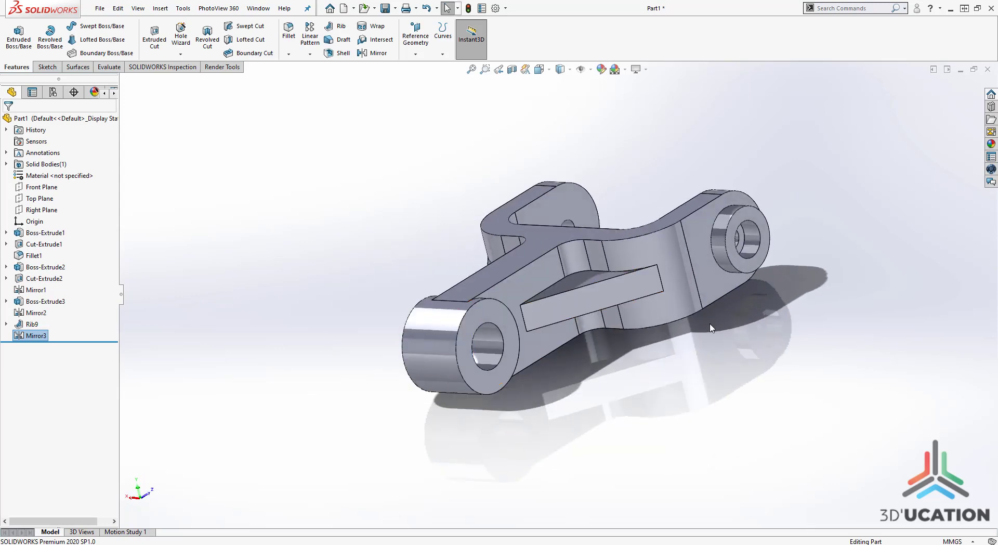
middle_click_drag(697, 327, 506, 369)
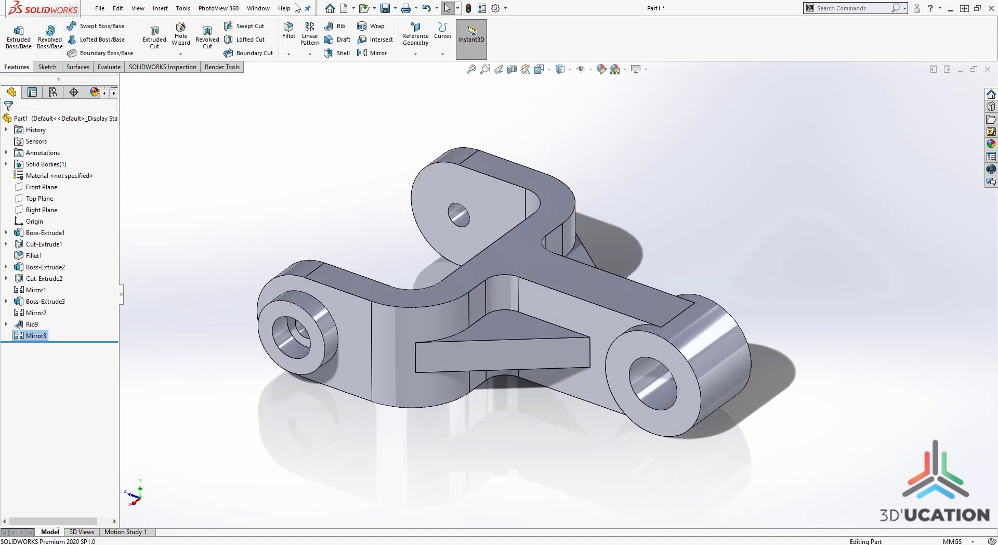
key("alt+Tab")
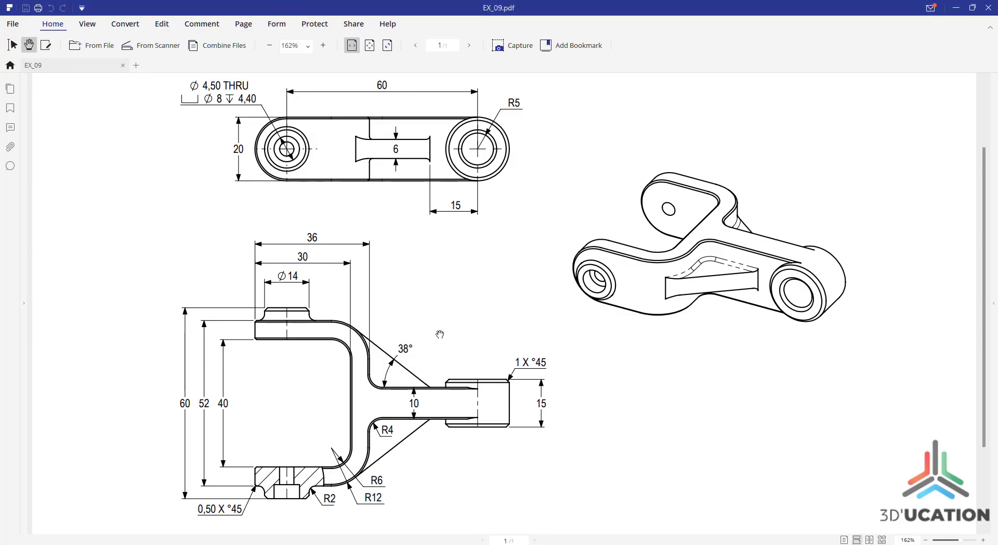
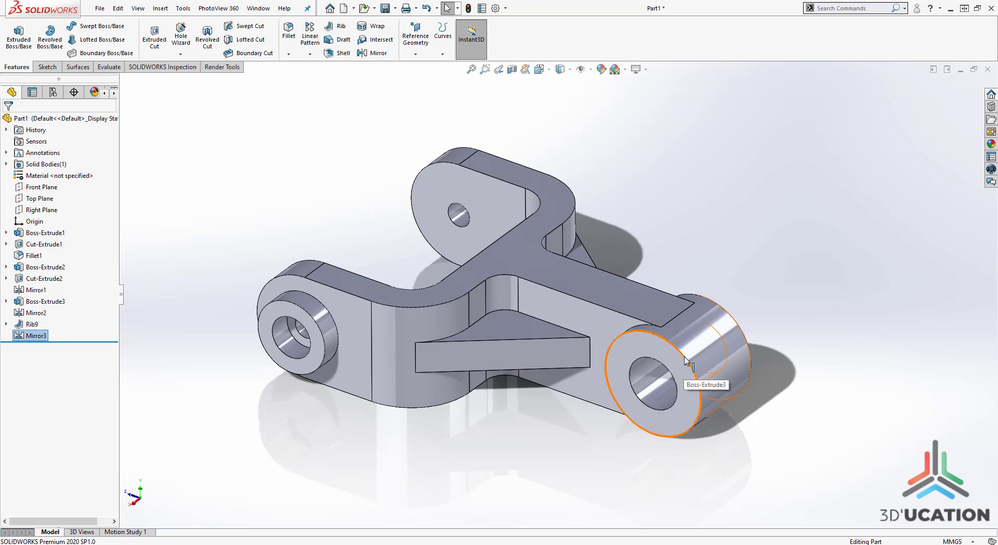
Step: Set up a 1 mm × 45° chamfer on both outer rims of the large-hole boss and the outer rims of both counterbored bosses
left_click(694, 387)
left_click(790, 326)
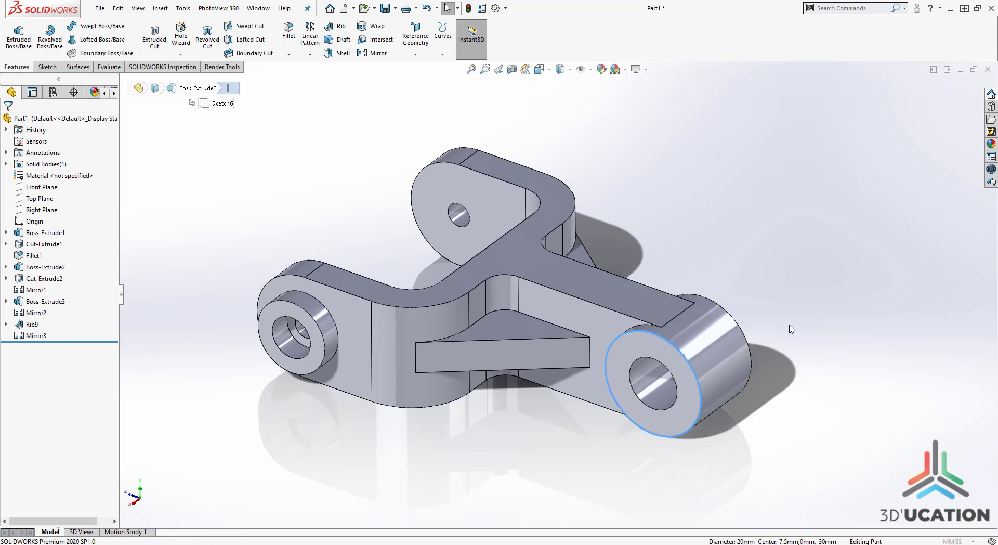
type("1")
key("Return")
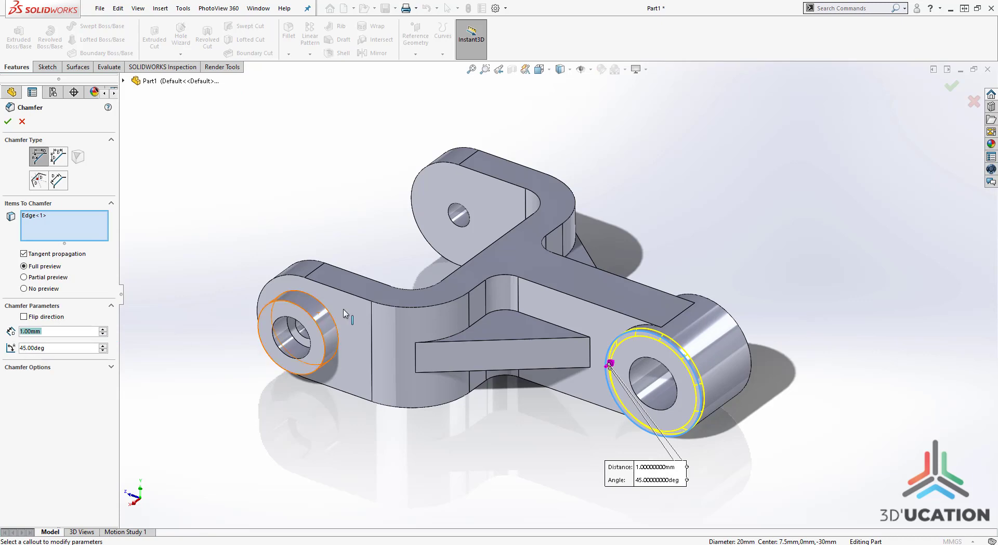
middle_click_drag(622, 471, 650, 482)
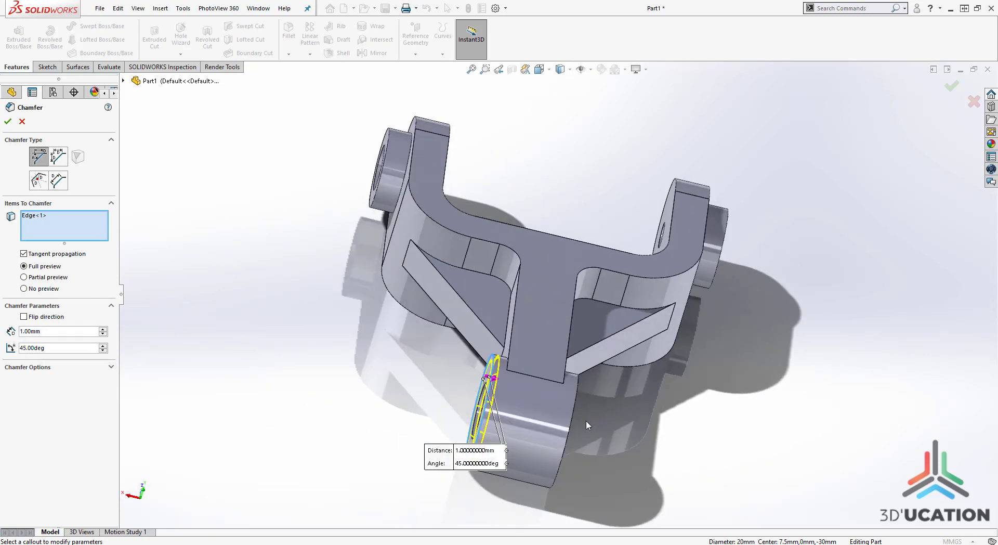
left_click(567, 438)
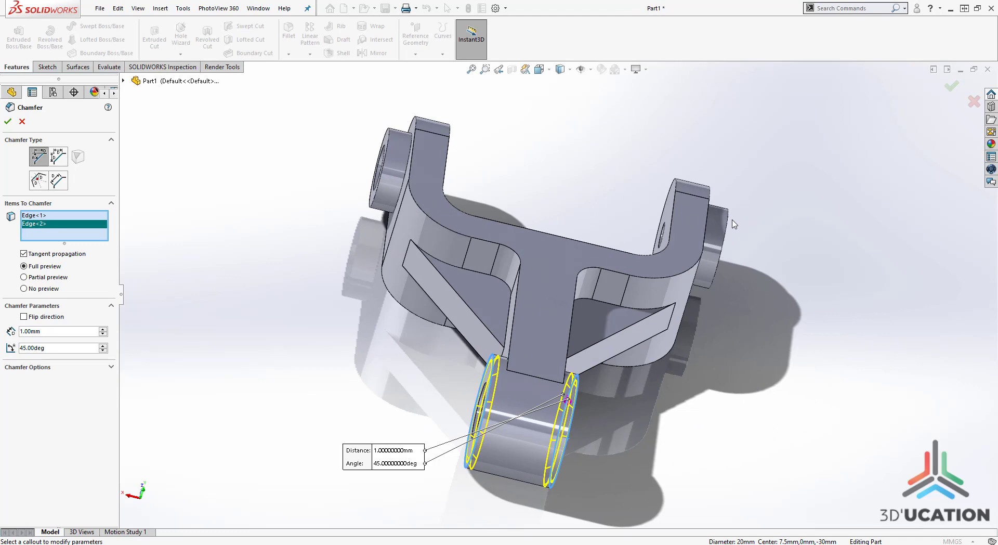
left_click(727, 234)
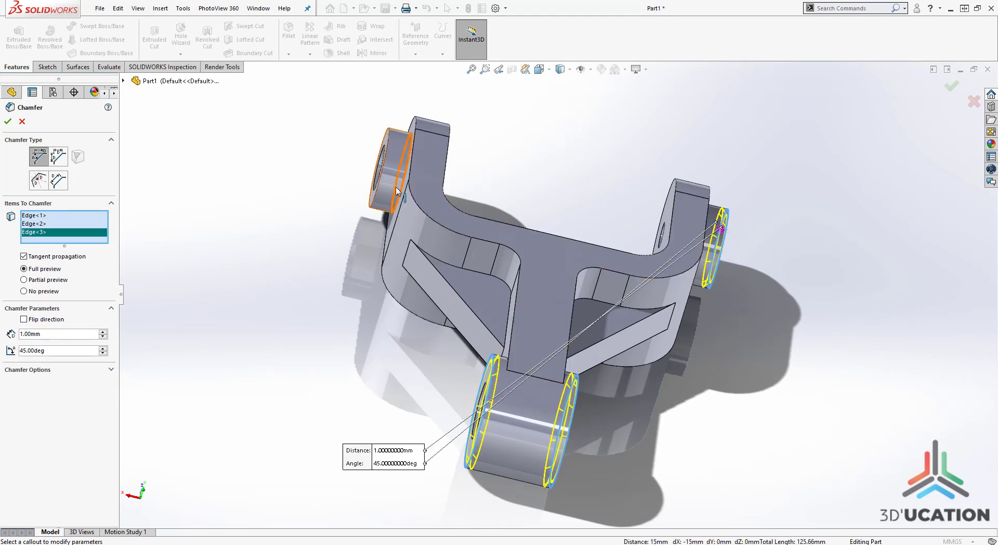
left_click(390, 146)
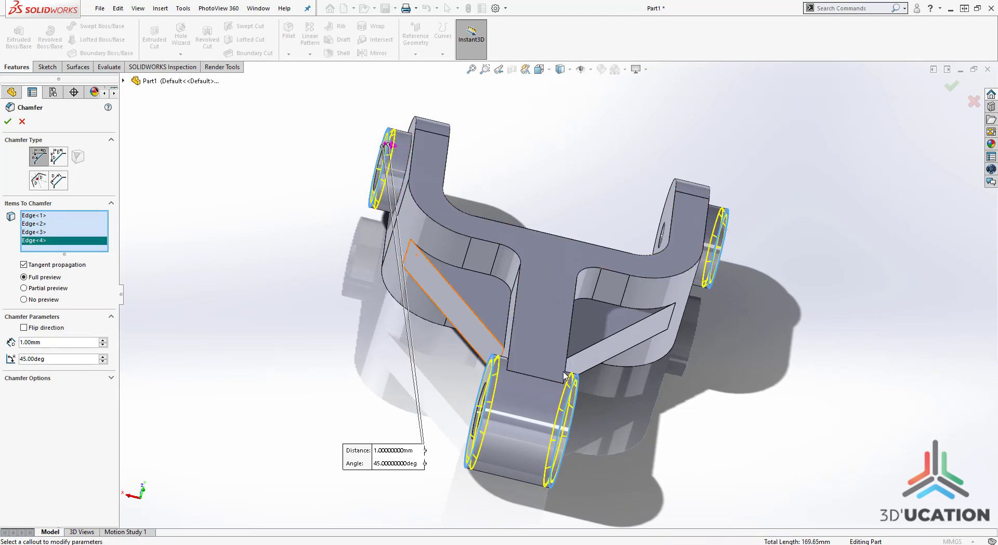
middle_click_drag(389, 398, 477, 441)
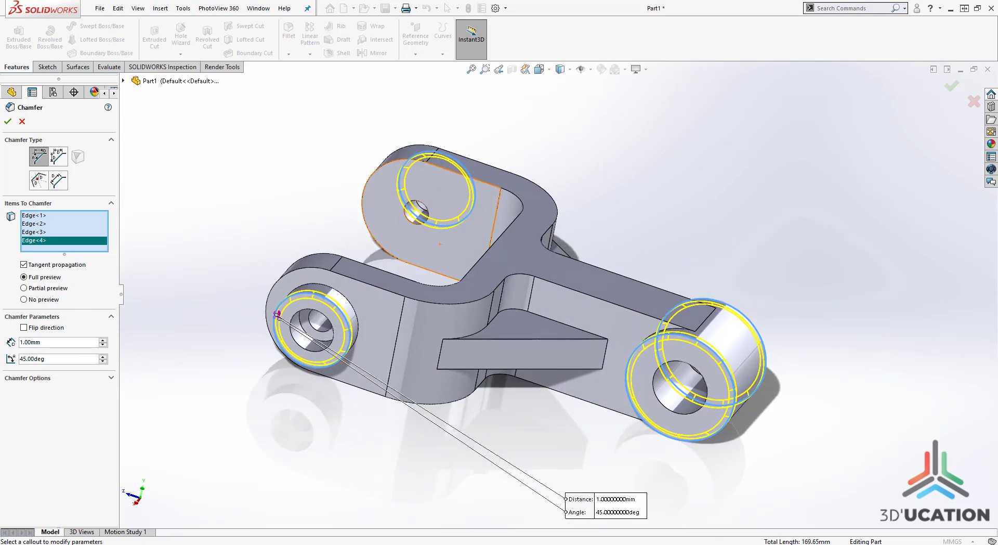
Step: Check the EX_09 drawing, add the large hole's cylindrical face to the chamfer selection, and create the chamfer
key("alt+Tab")
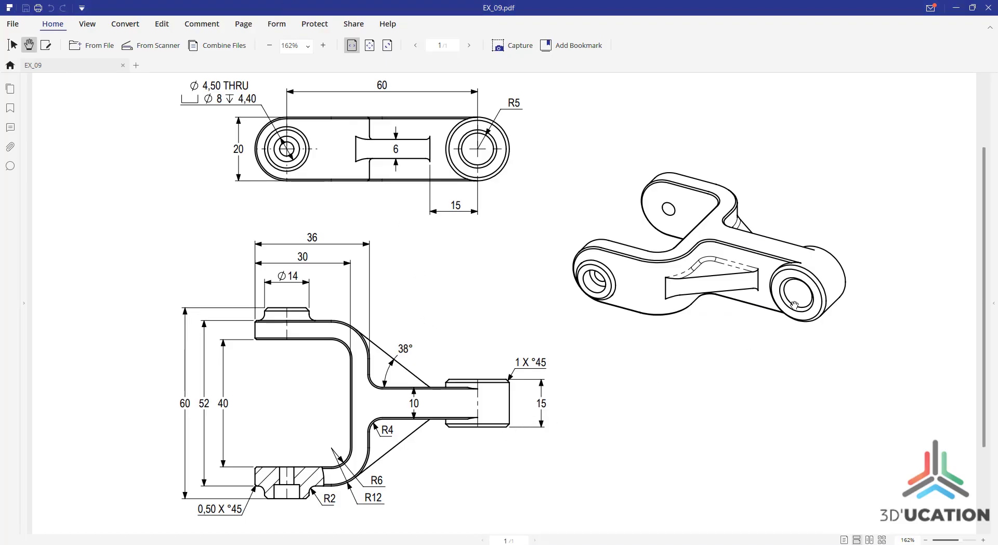
key("alt+Tab")
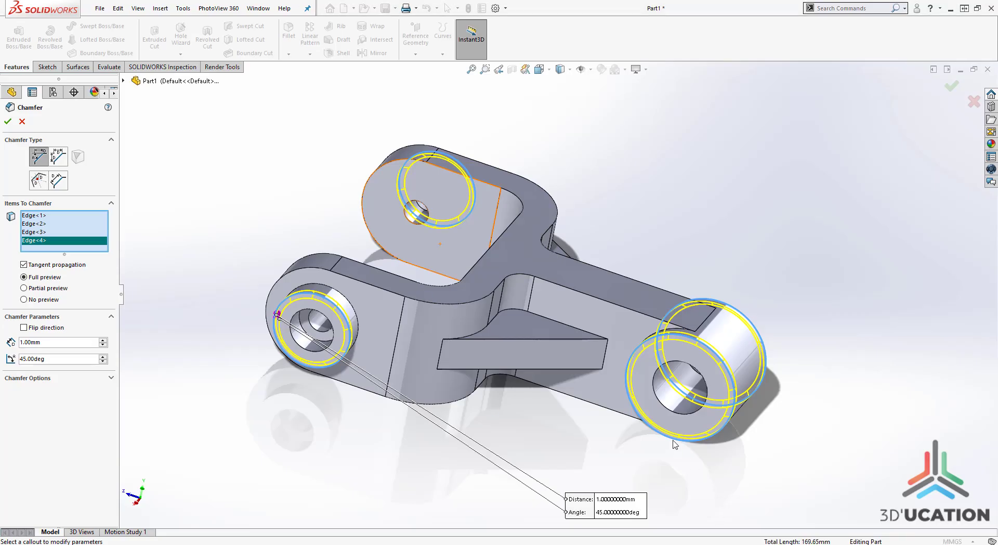
left_click(670, 398)
middle_click_drag(670, 397, 598, 337)
middle_click_drag(772, 338, 748, 405)
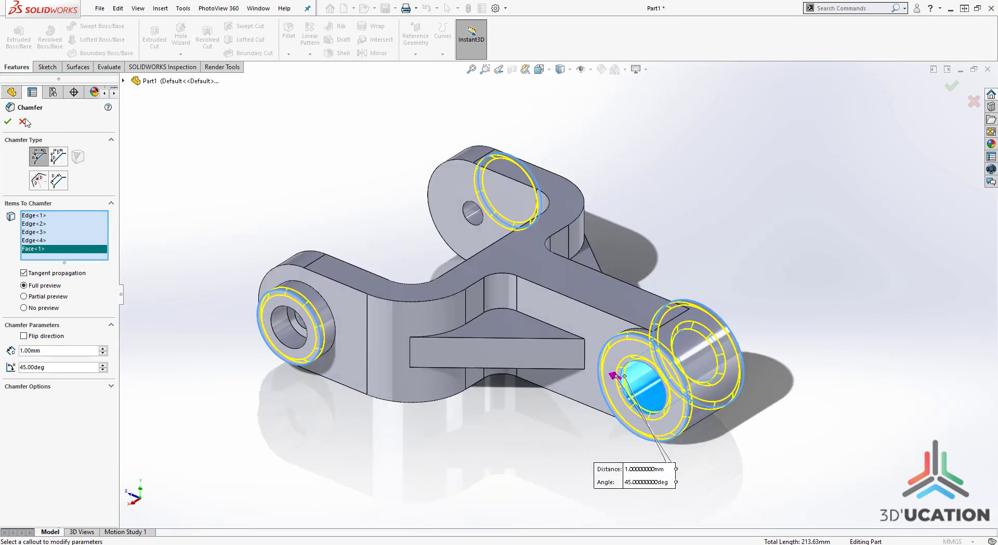
left_click(8, 122)
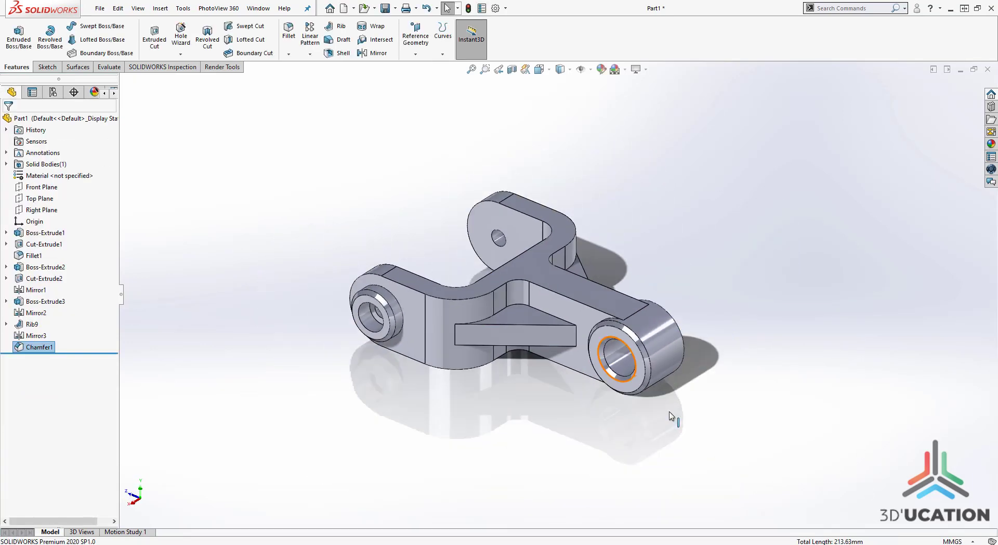
Step: Consult the drawing and set up a 0.5 mm chamfer along the outer profile edge around one fork arm
middle_click_drag(671, 416, 618, 298)
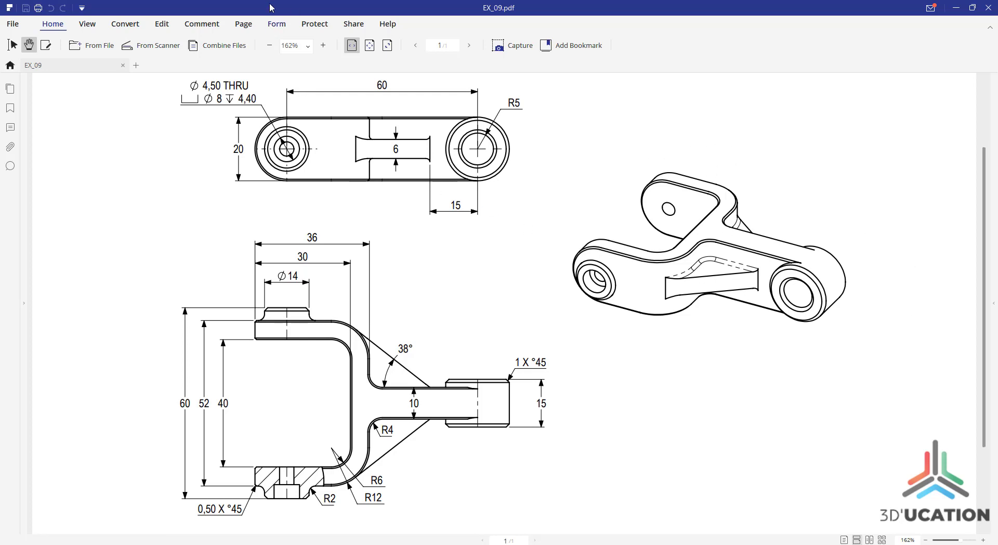
left_click(299, 0)
middle_click_drag(409, 375, 473, 404)
scroll(457, 319, "down", 3)
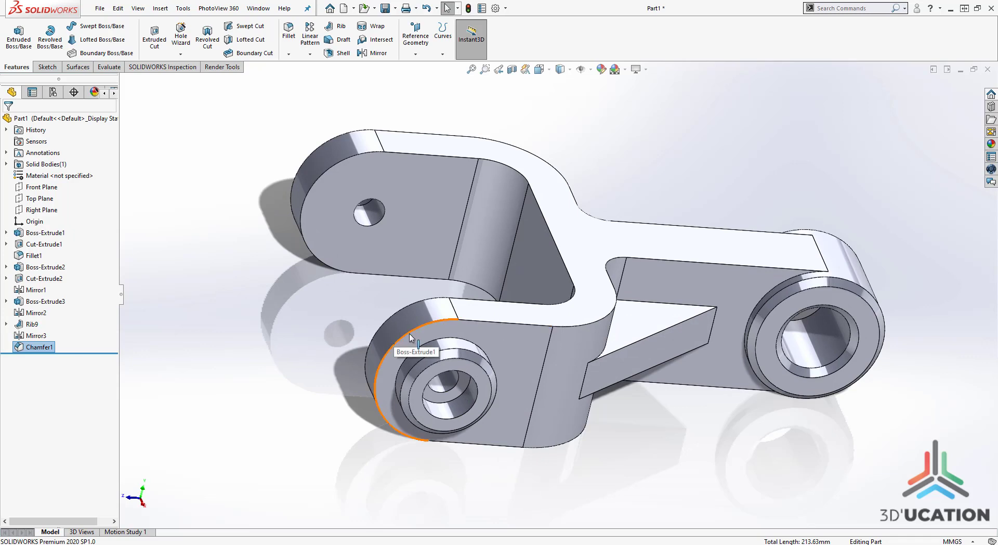
left_click(411, 337)
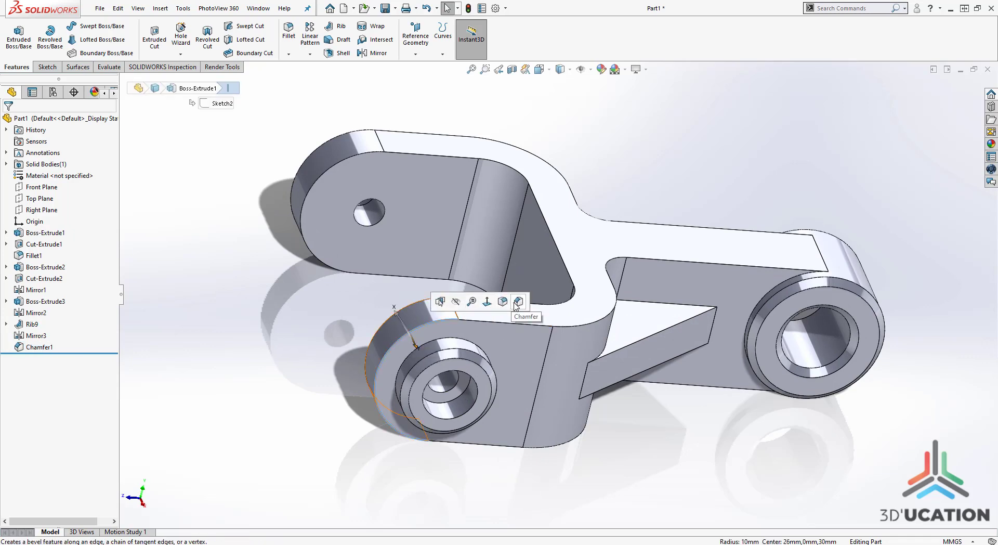
left_click(518, 302)
type("0.5")
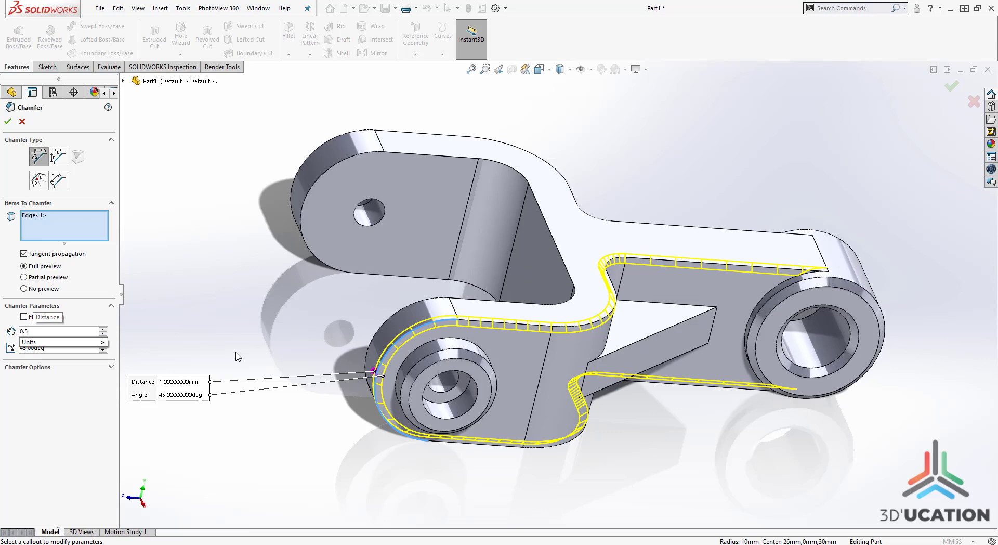
key("Return")
scroll(526, 316, "up", 2)
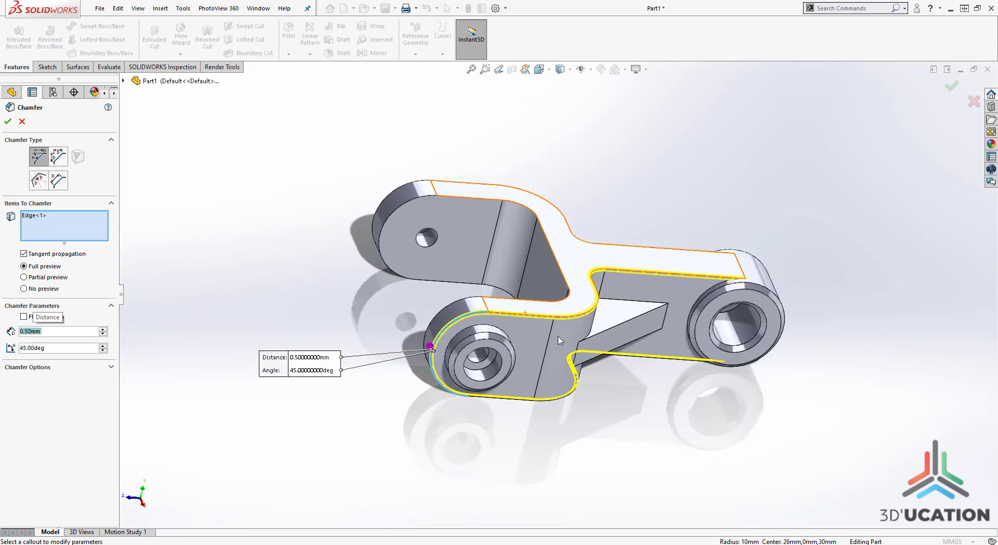
Step: Add the outer profile edge of the opposite fork arm to the chamfer and create it
middle_click_drag(553, 332, 623, 287)
scroll(623, 287, "down", 1)
scroll(623, 284, "down", 2)
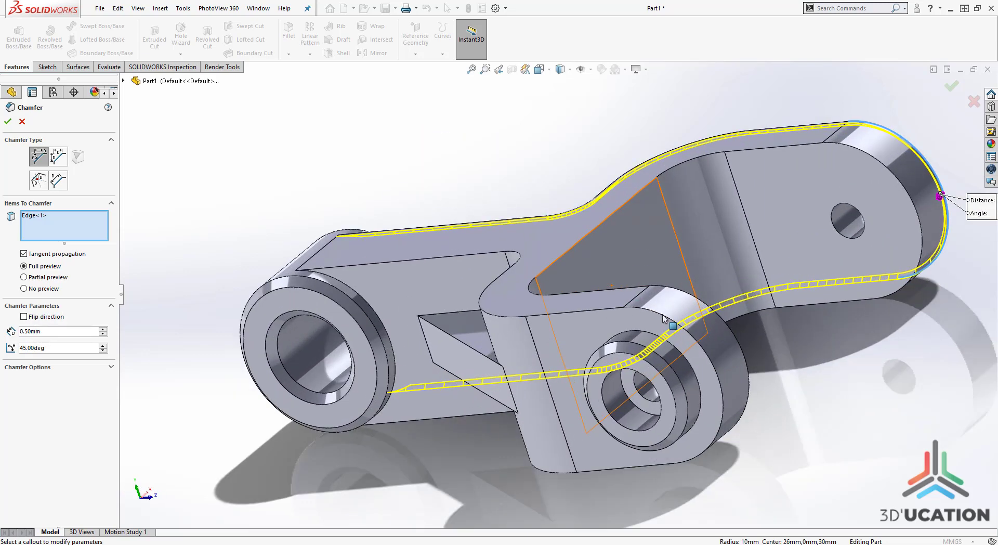
left_click(659, 313)
scroll(626, 347, "up", 4)
middle_click_drag(645, 338, 569, 337)
left_click(11, 123)
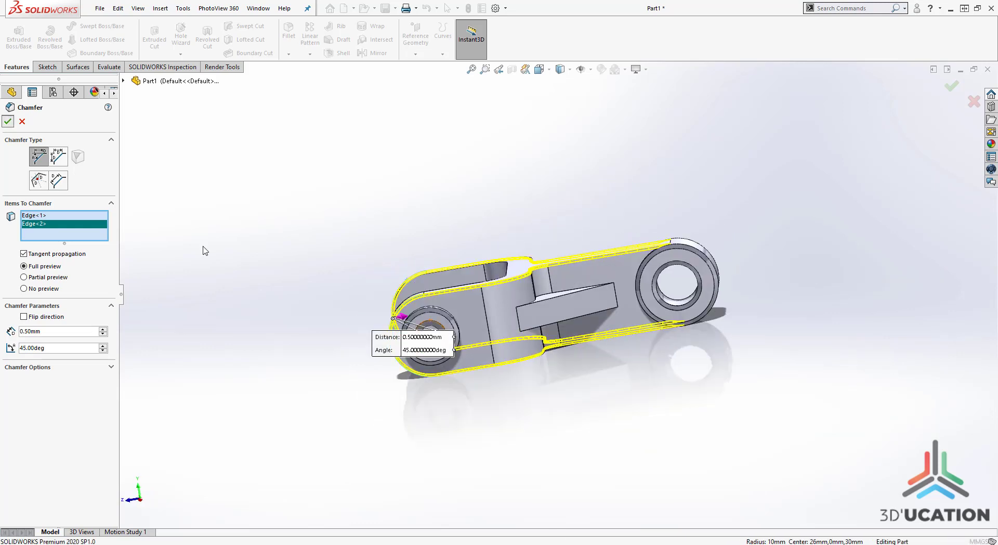
Step: Check the drawing and set up a 2 mm fillet on the edge where one counterbored boss meets the fork arm
middle_click_drag(681, 359, 587, 431)
key("alt+Tab")
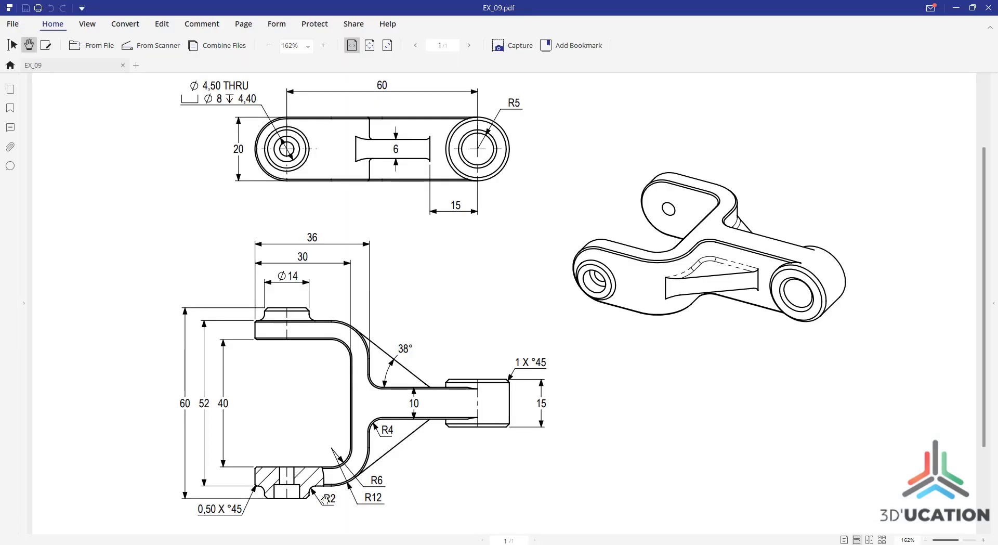
key("alt+Tab")
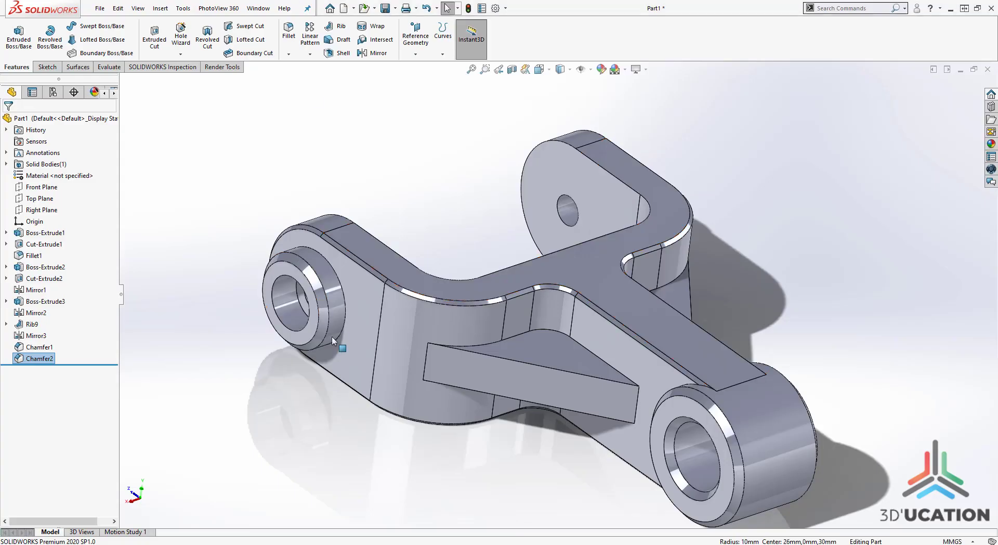
left_click(345, 309)
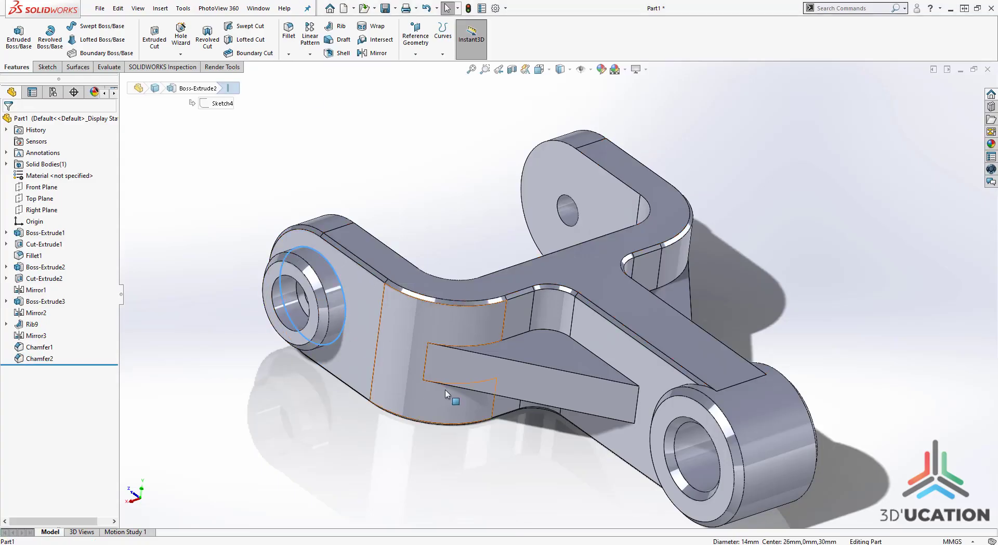
mouse_move(445, 389)
middle_mouse_down()
mouse_move(354, 319)
mouse_move(388, 330)
middle_mouse_up()
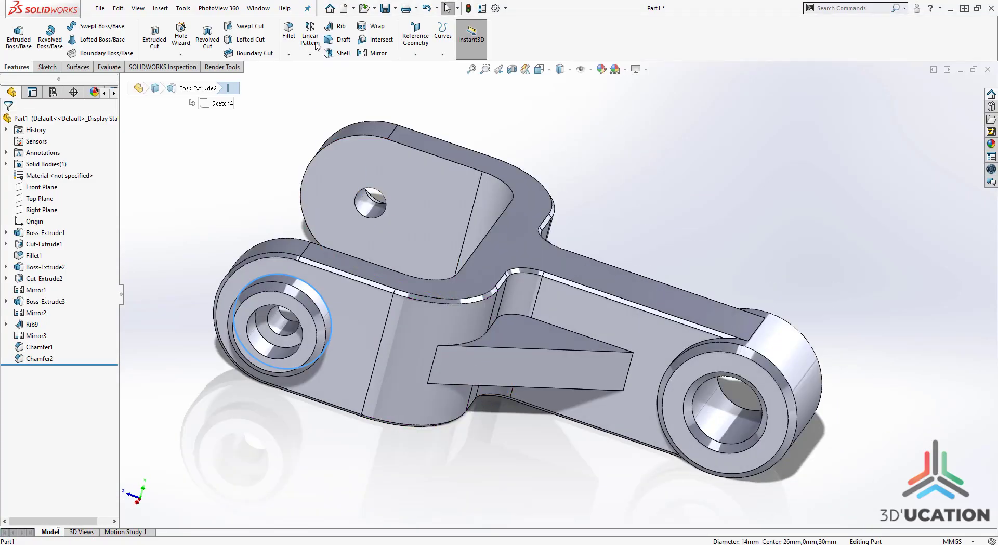
left_click(289, 31)
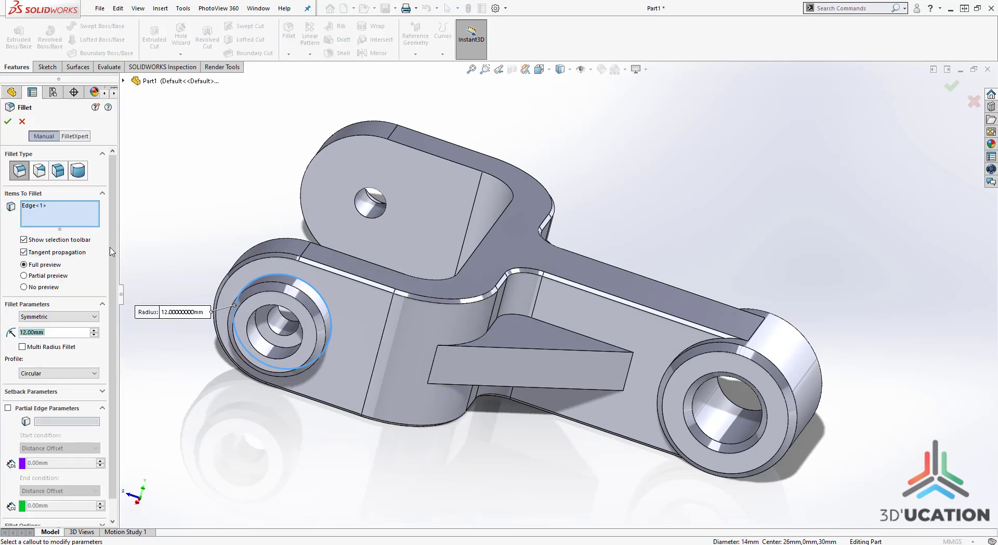
type("2")
key("Return")
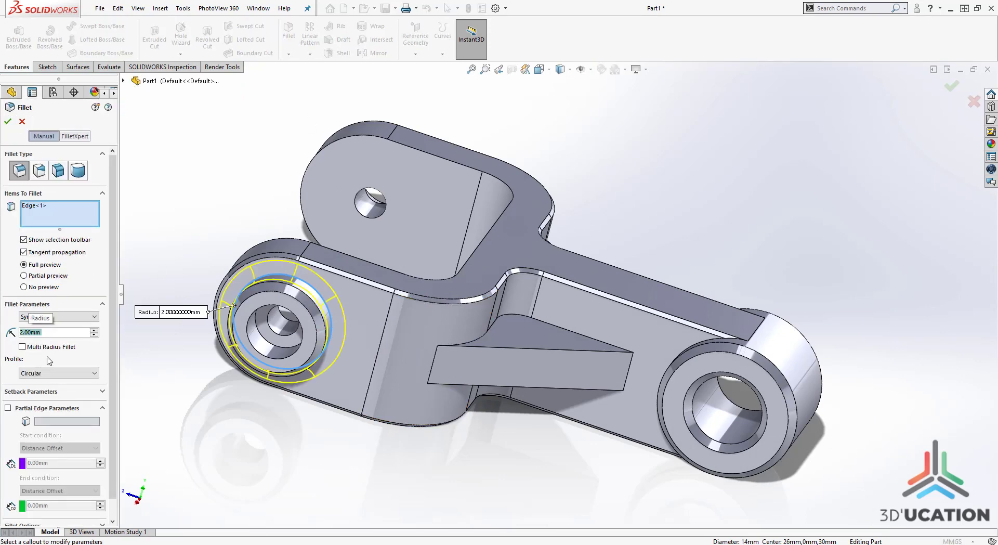
Step: Add the base edge of the opposite counterbored boss to the fillet and create it
scroll(200, 288, "up", 3)
middle_click_drag(356, 375, 195, 303)
scroll(807, 319, "down", 3)
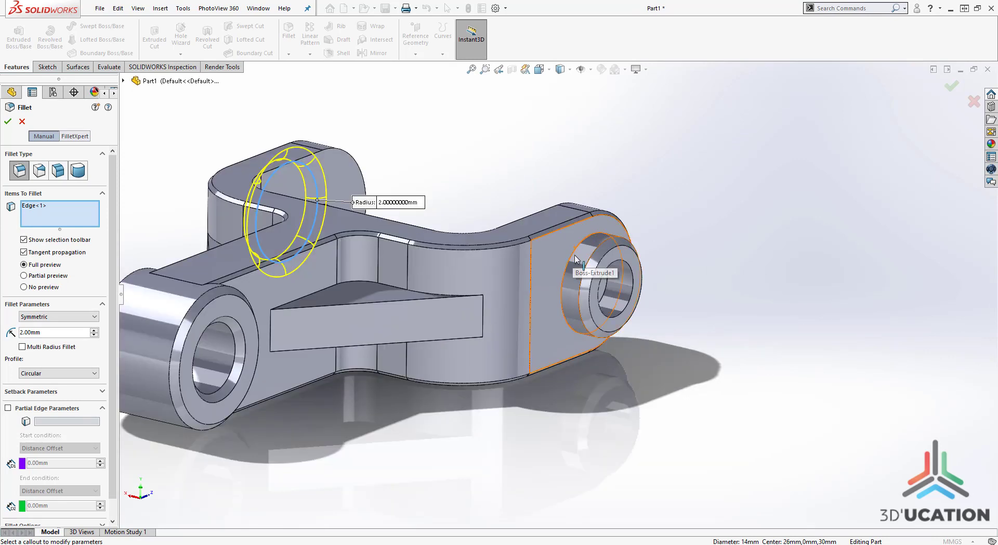
left_click(575, 251)
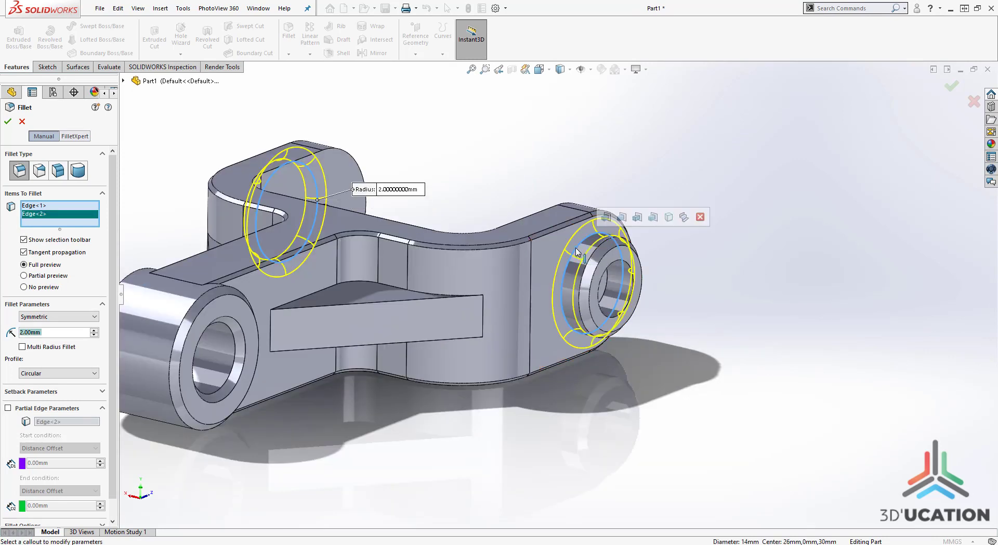
key("Return")
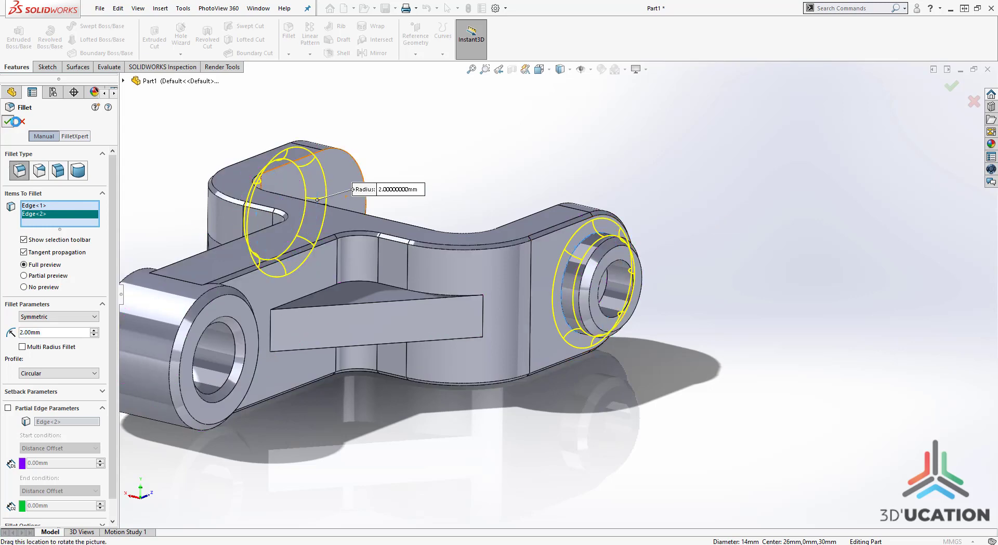
Step: Set up a 1 mm fillet along the edge where one rib's upper face meets the arm and fork
middle_click_drag(583, 229, 602, 357)
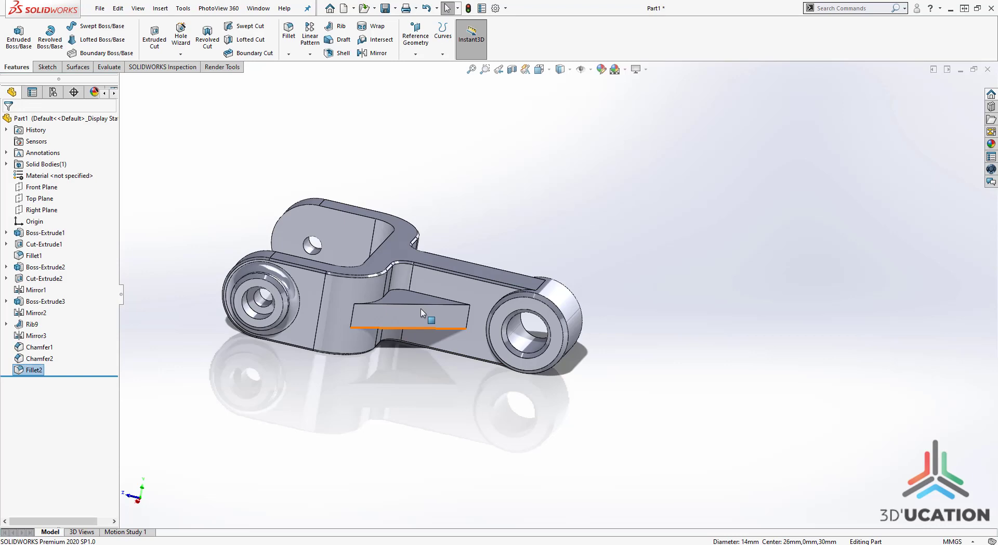
scroll(422, 304, "down", 5)
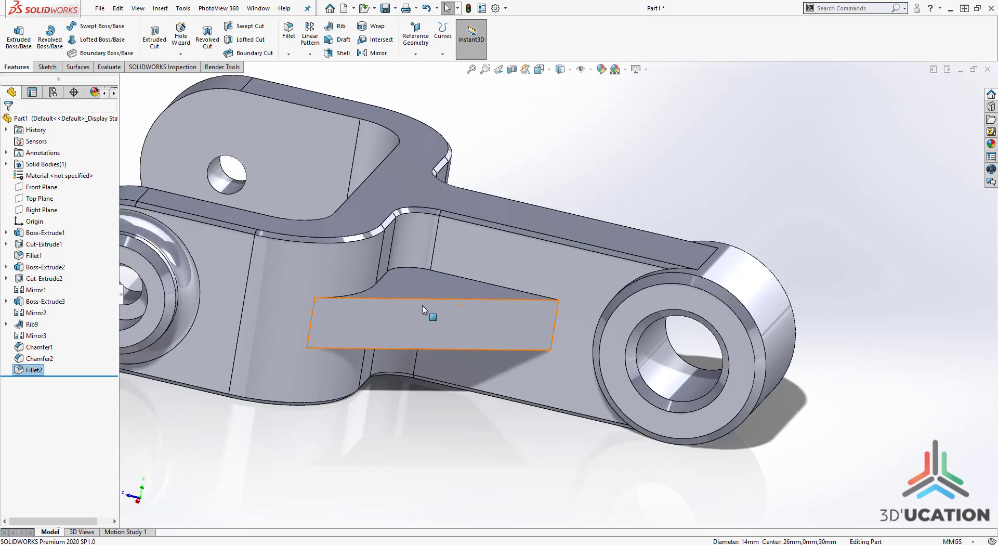
middle_click_drag(422, 304, 398, 328)
scroll(396, 289, "down", 2)
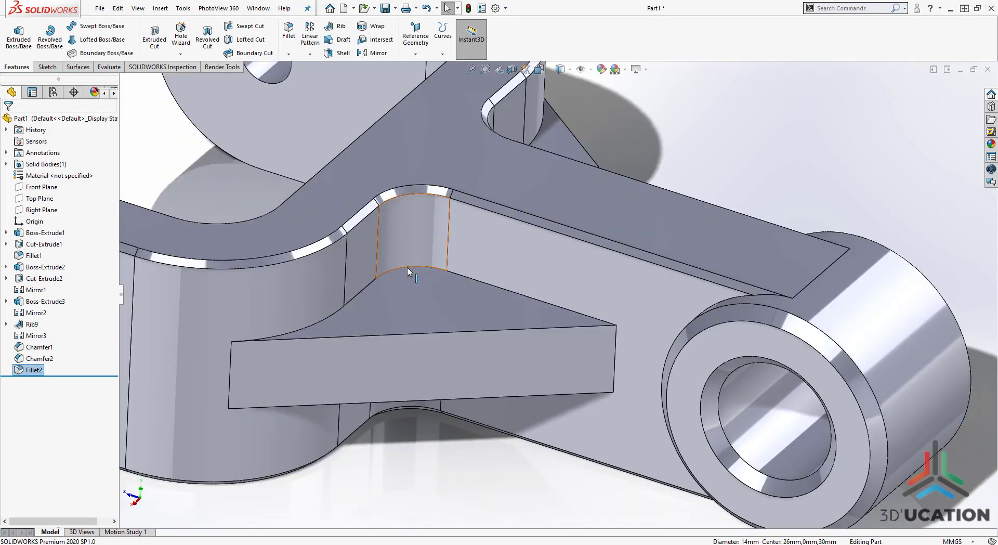
left_click(408, 268)
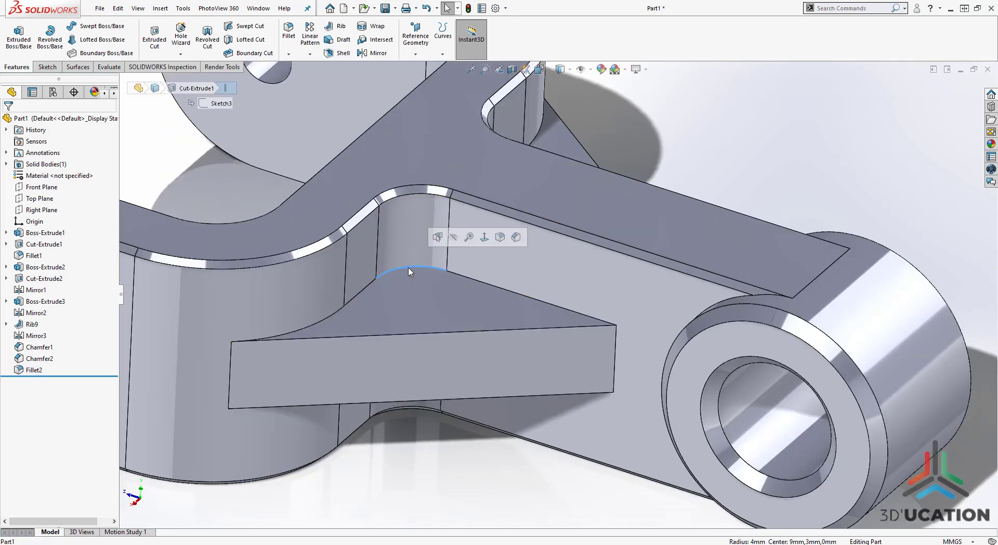
left_click(500, 238)
type("1")
key("Return")
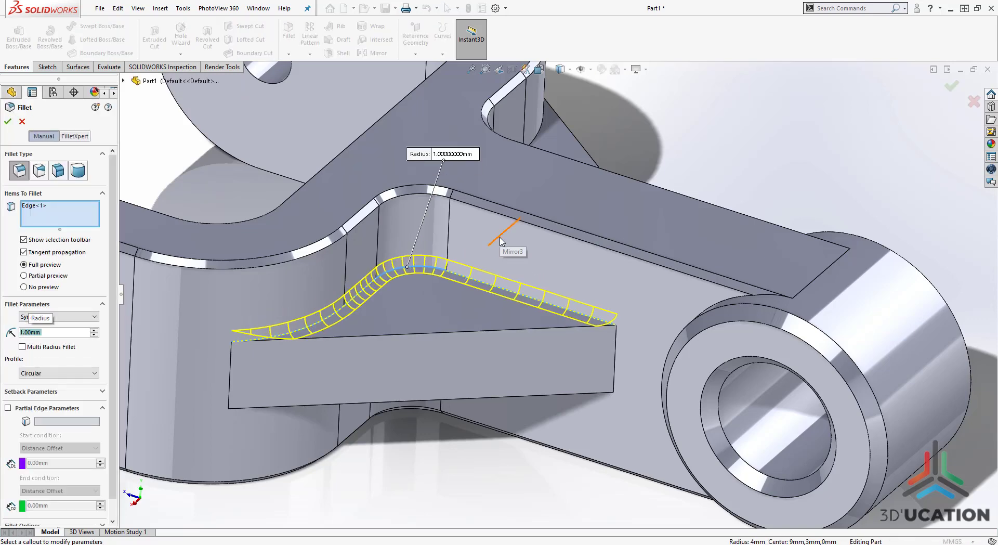
Step: Add the edge where the same rib's lower face meets the arm and fork to the 1 mm fillet
middle_click_drag(500, 240, 460, 255)
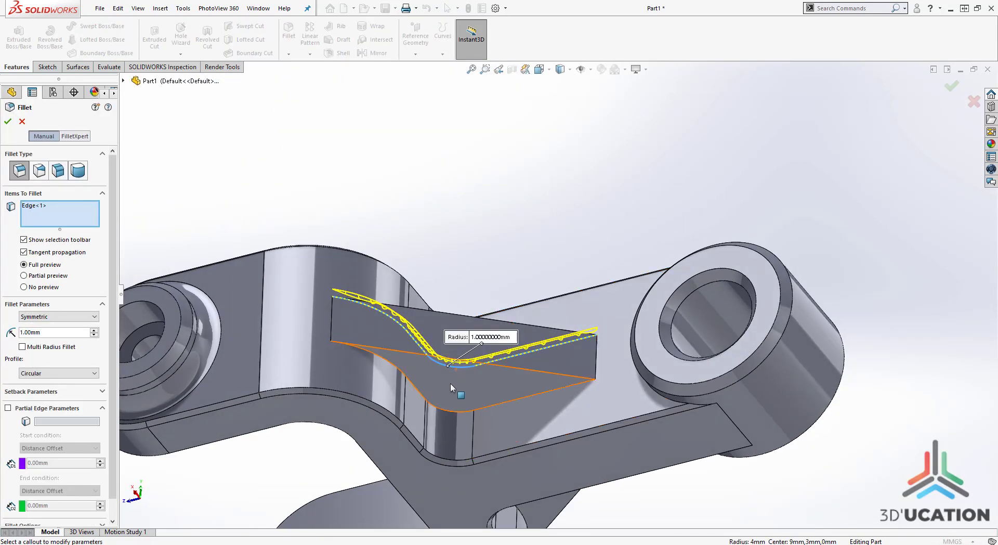
left_click(451, 411)
scroll(453, 317, "up", 4)
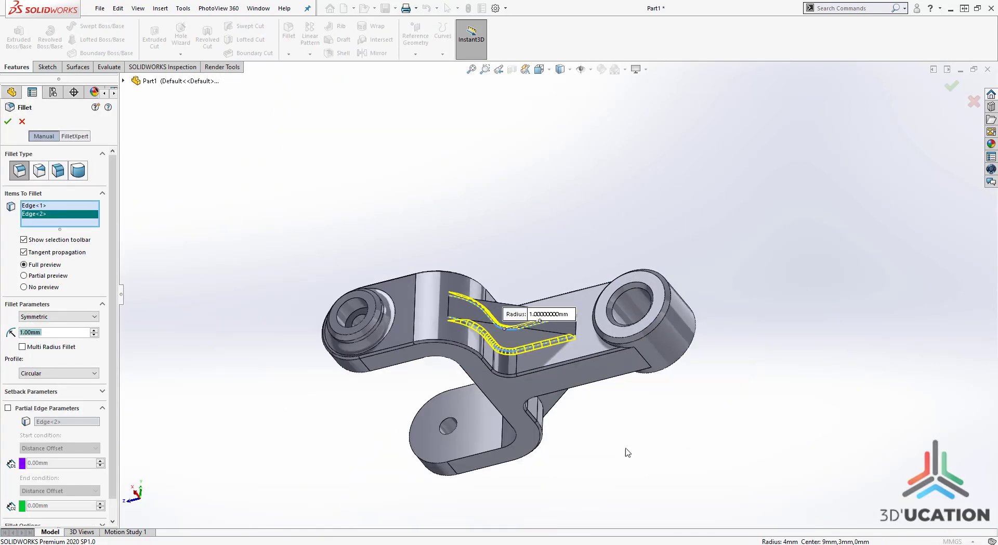
Step: Add the two edges where the opposite rib's upper and lower faces meet the arm and fork, and create the 1 mm fillet
middle_click_drag(625, 452, 507, 445)
scroll(550, 343, "down", 5)
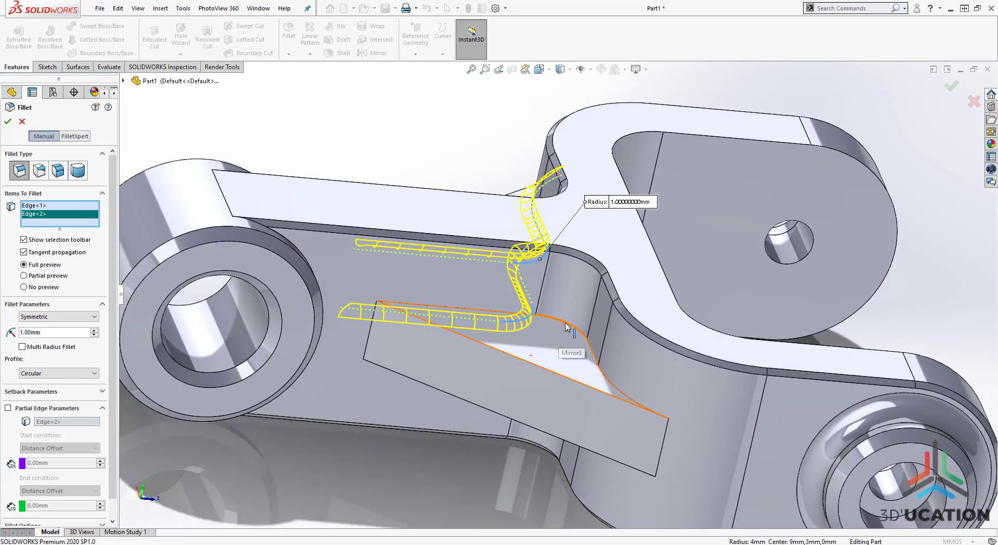
left_click(565, 323)
middle_click_drag(560, 386, 560, 339)
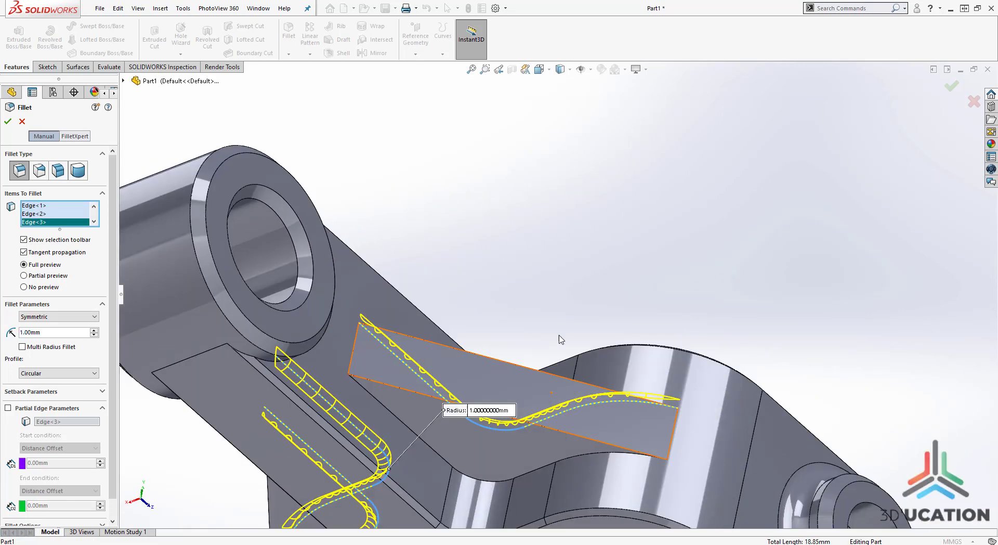
left_click(478, 483)
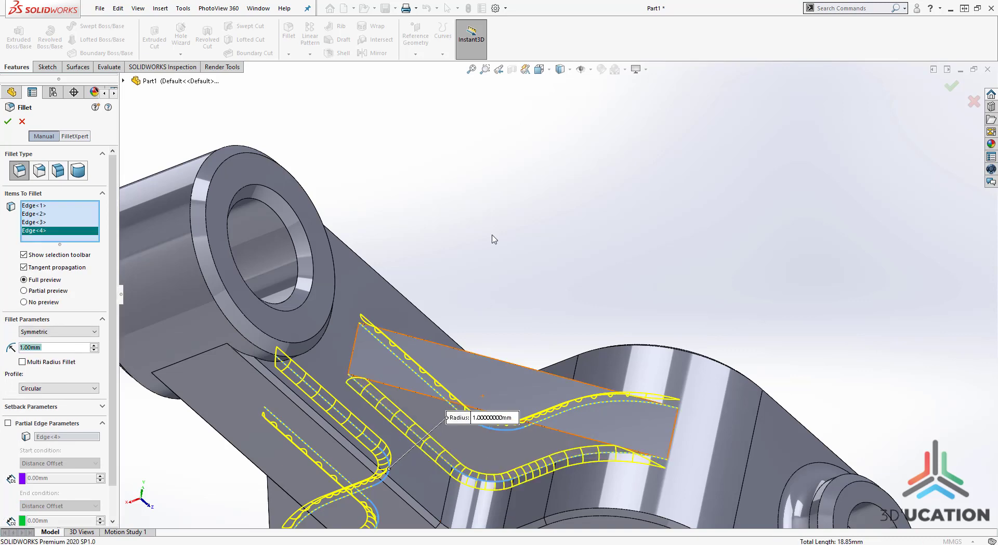
key("ctrl+7")
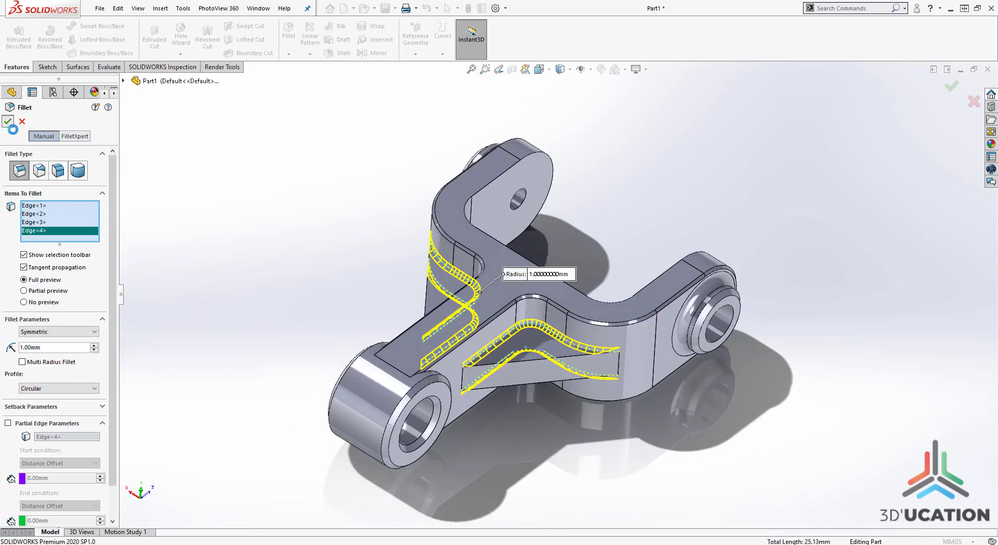
left_click(8, 121)
Step: Start editing the part's material and expand the Aluminium Alloys category of the SOLIDWORKS Materials library
middle_click_drag(449, 239, 627, 363)
key("space")
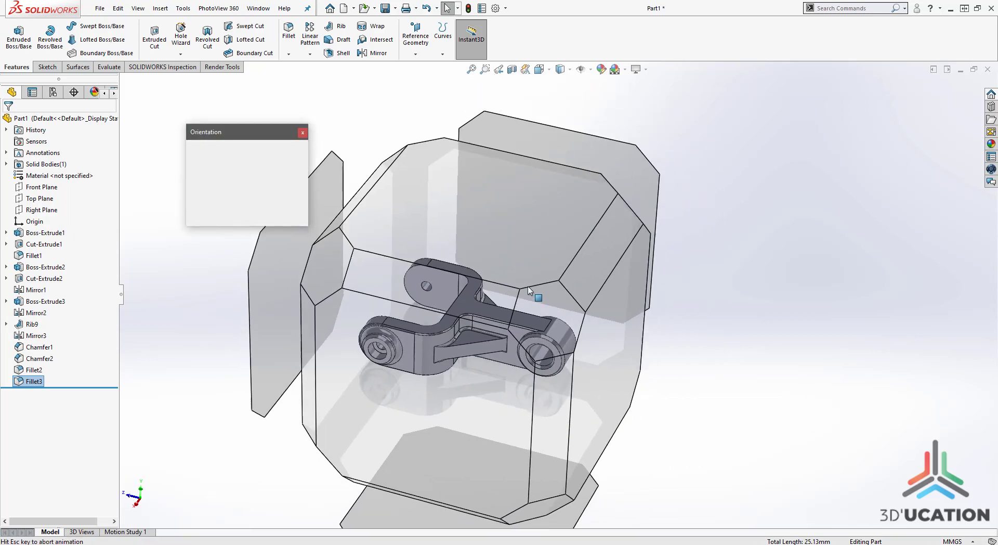
left_click(479, 350)
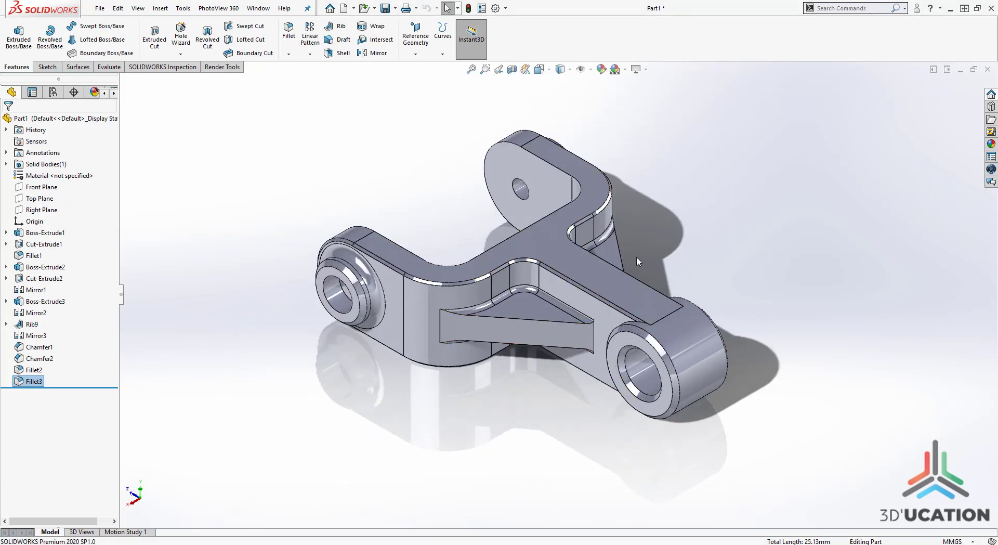
scroll(636, 257, "up", 2)
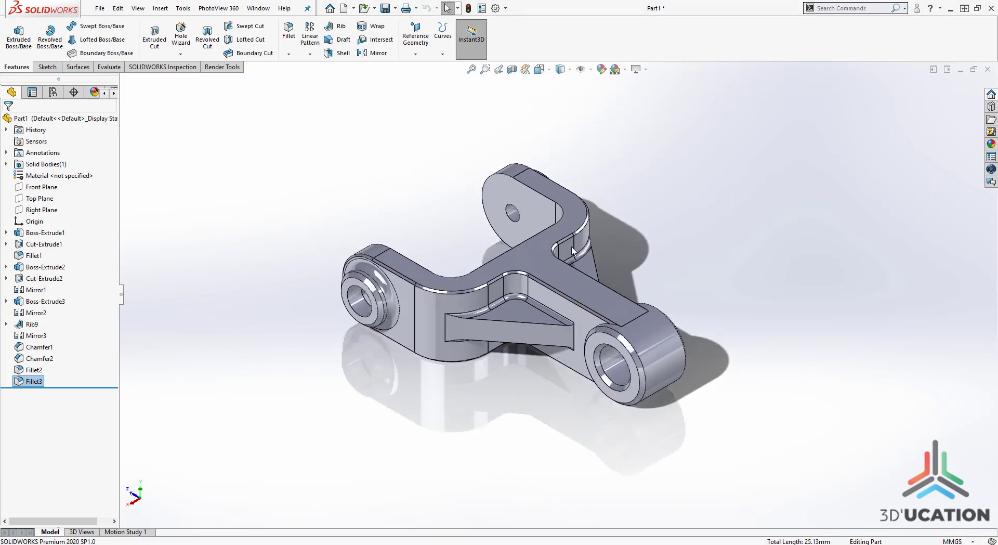
left_click(54, 176)
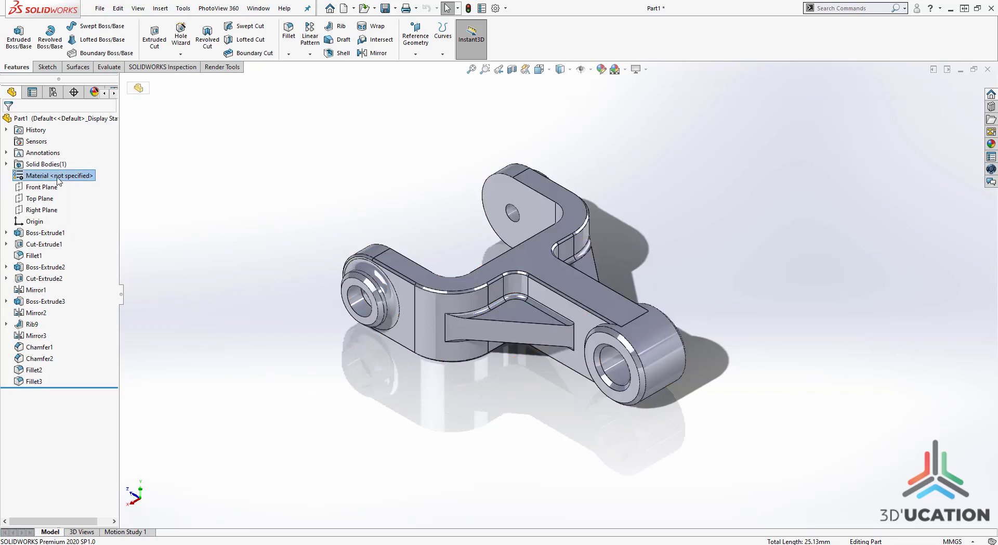
right_click(58, 180)
left_click(83, 185)
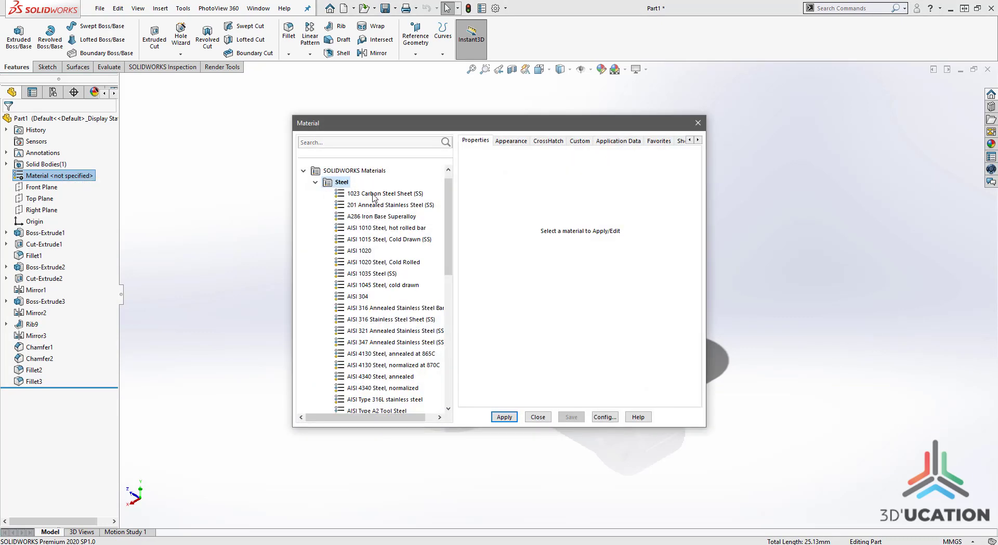
left_click(316, 183)
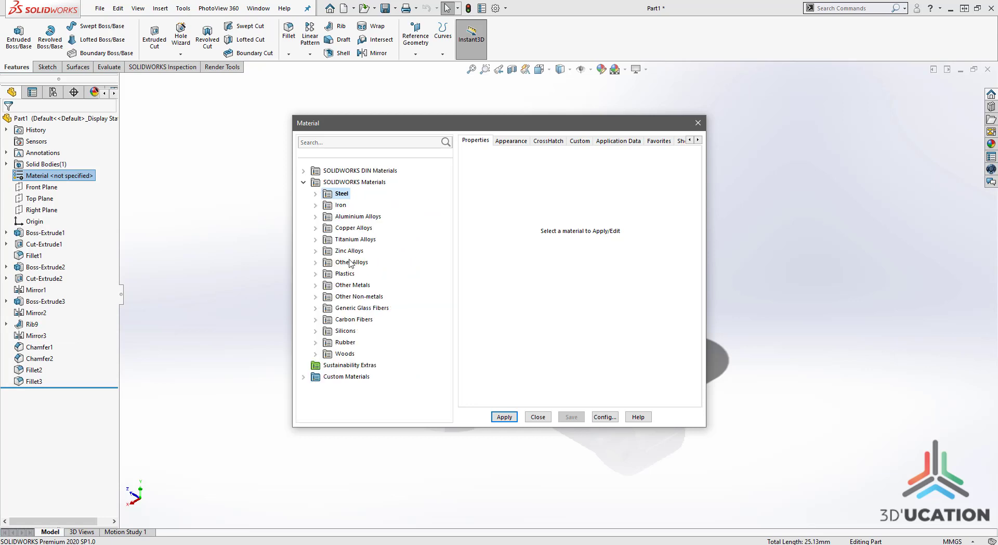
left_click(348, 218)
left_click(316, 217)
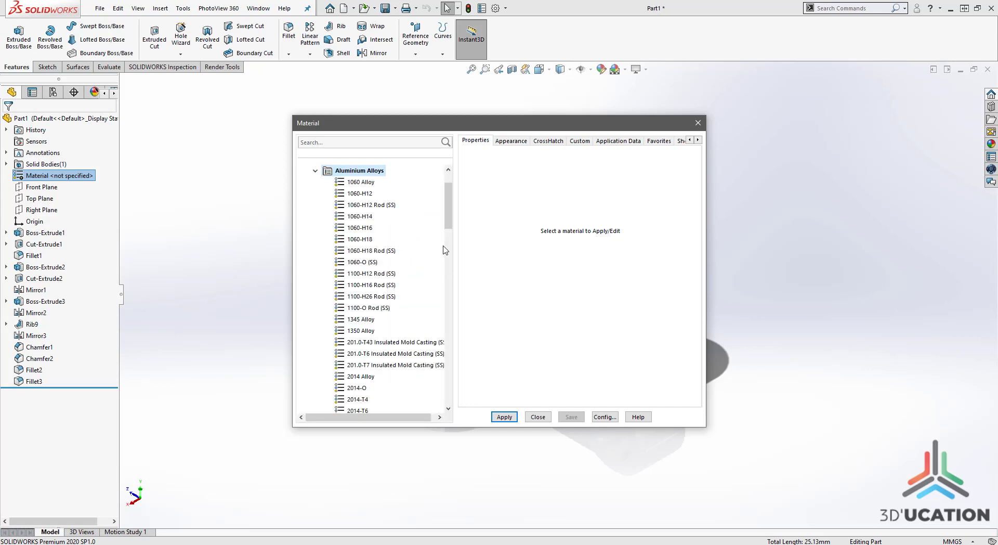
Step: Apply the aluminium material 1060 Alloy to the part and finish the material selection
scroll(417, 252, "down", 15)
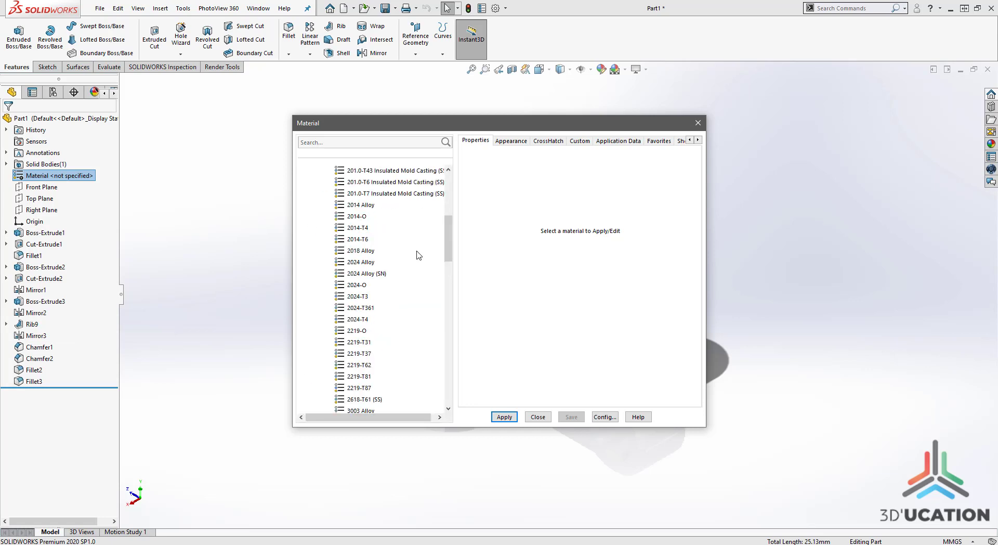
scroll(417, 254, "up", 15)
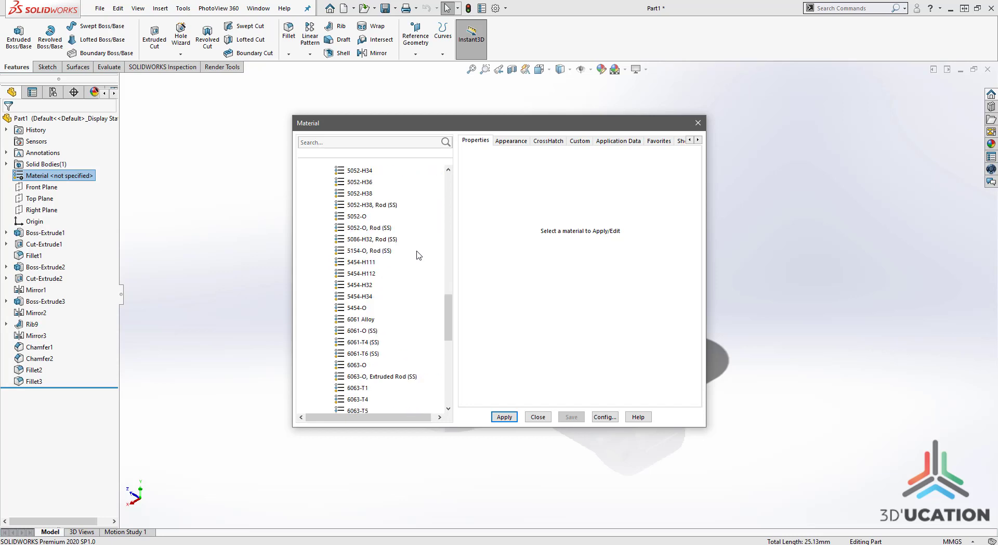
scroll(416, 247, "up", 1)
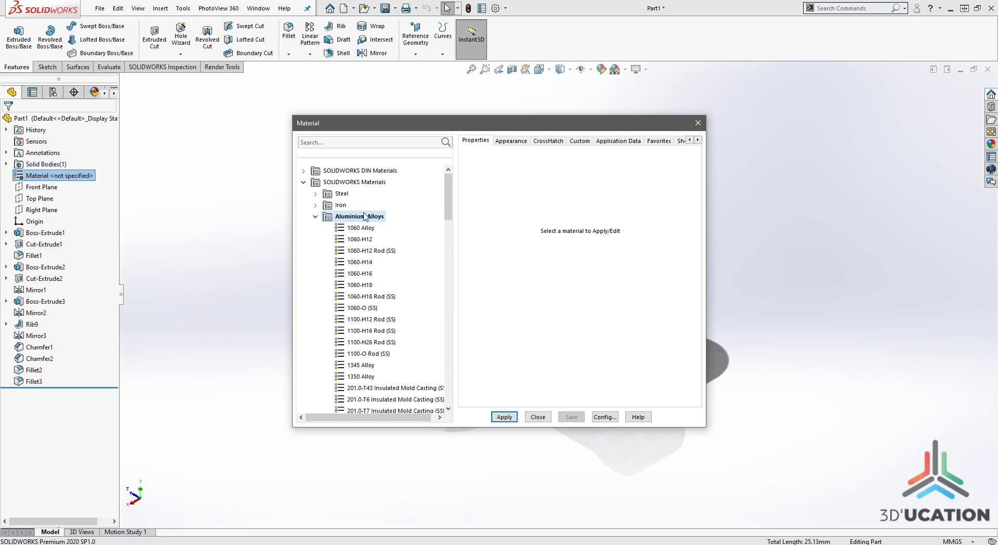
left_click(361, 229)
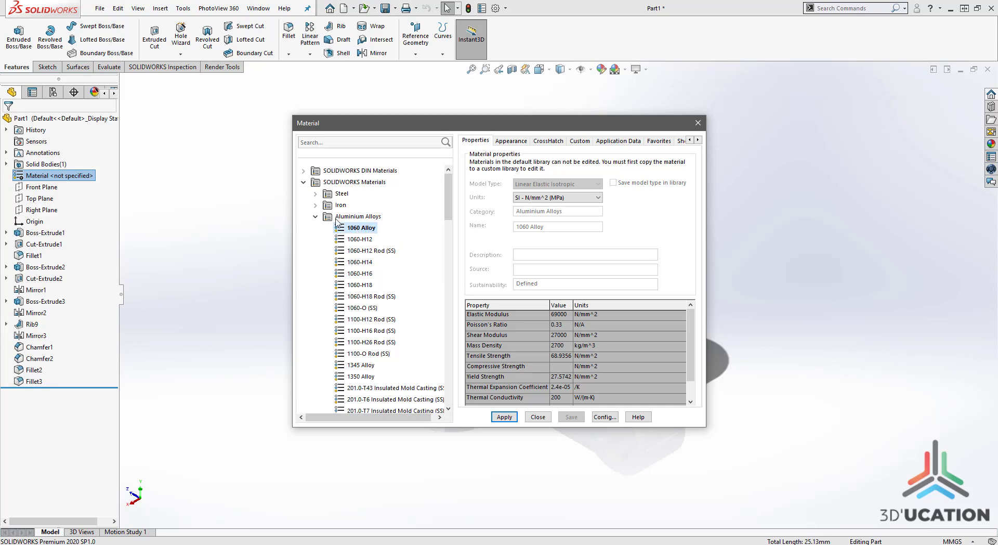
left_click(504, 416)
left_click(537, 416)
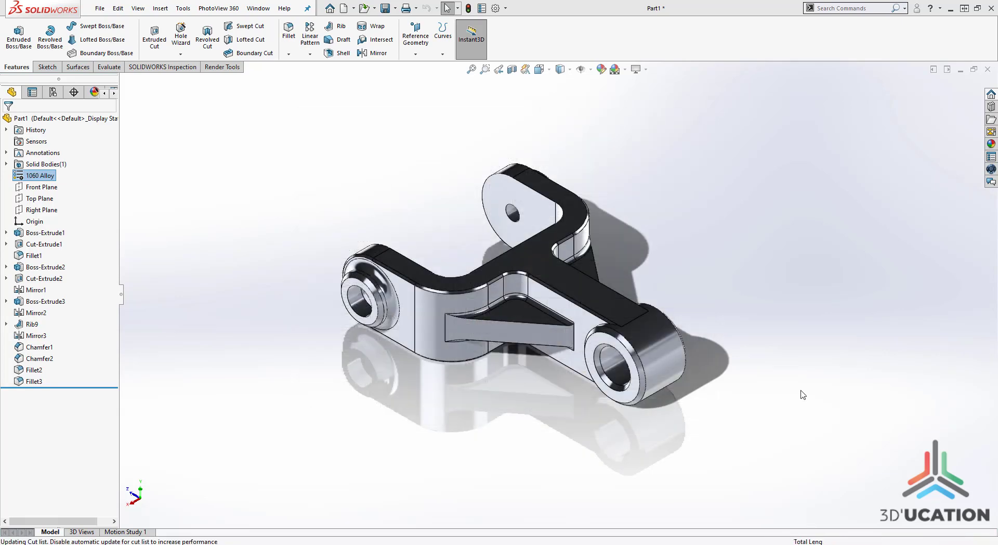
Step: Hide the Evaluate tool group from the CommandManager and enable it again
scroll(647, 211, "up", 5)
scroll(646, 211, "down", 3)
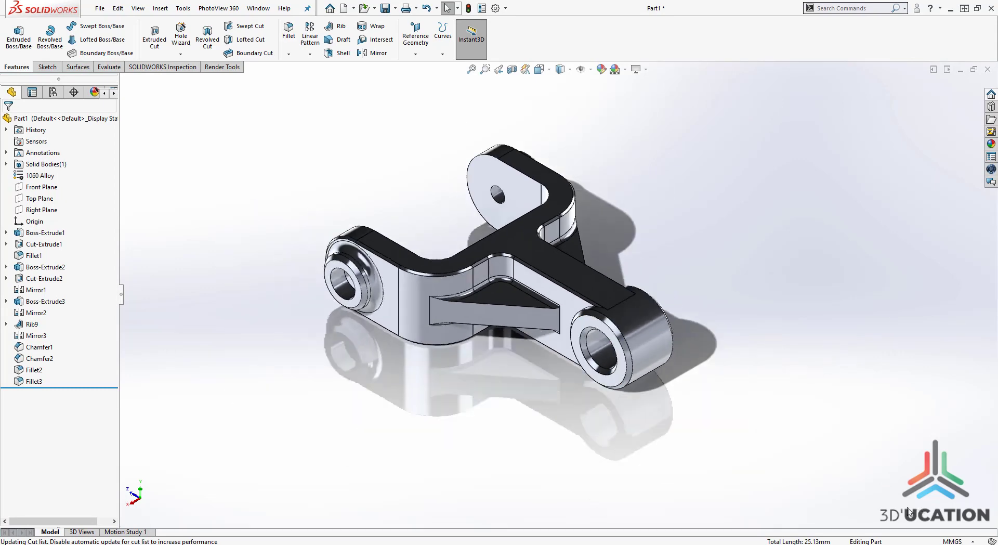
scroll(548, 330, "up", 2)
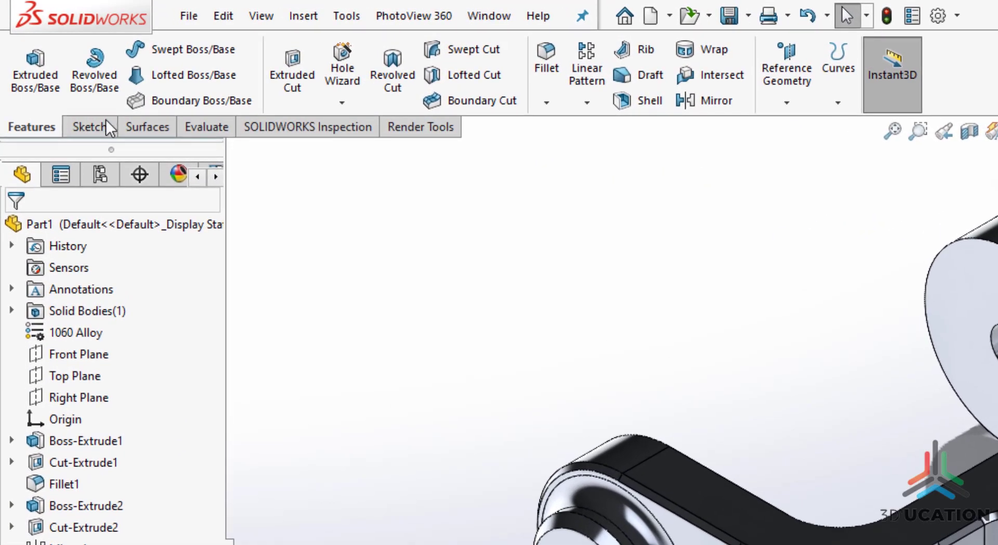
right_click(46, 127)
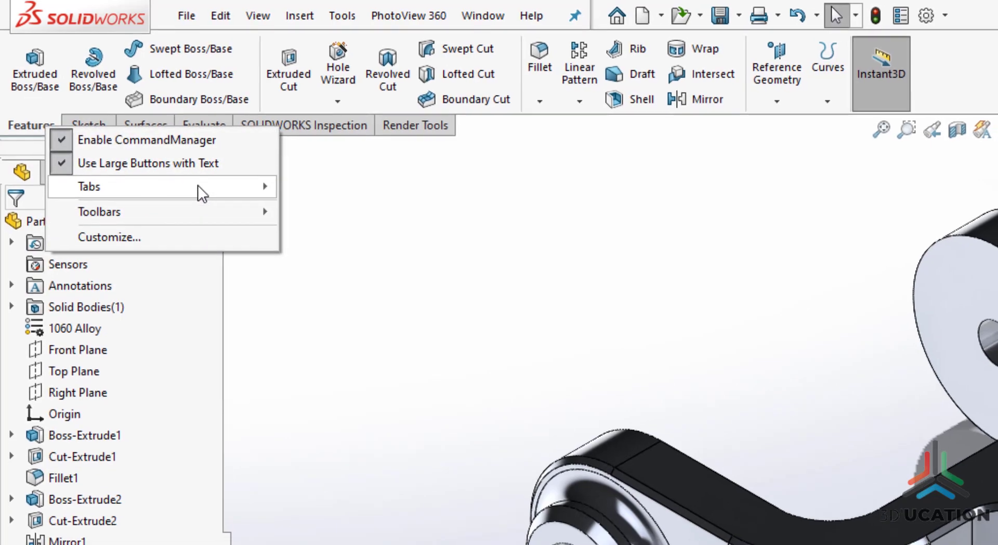
mouse_move(198, 185)
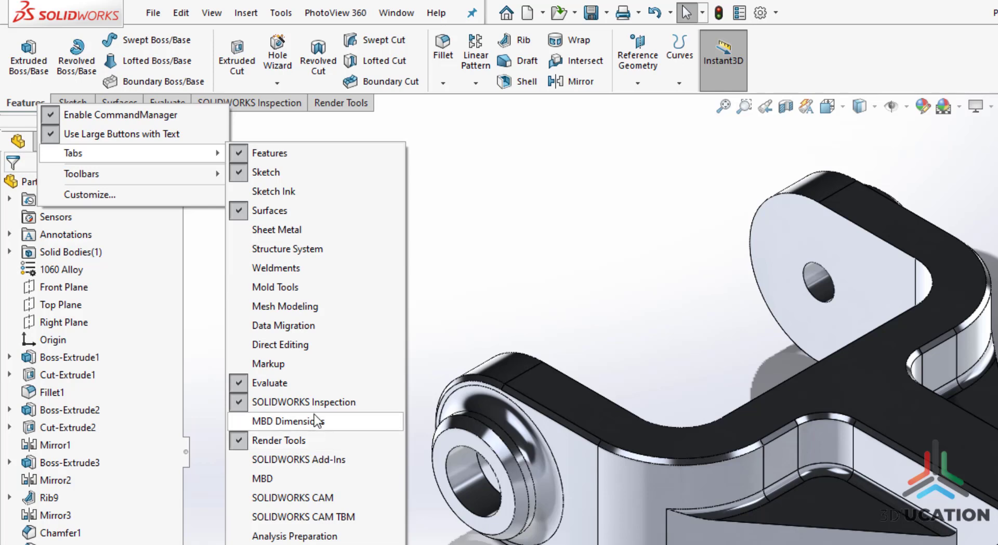
left_click(246, 385)
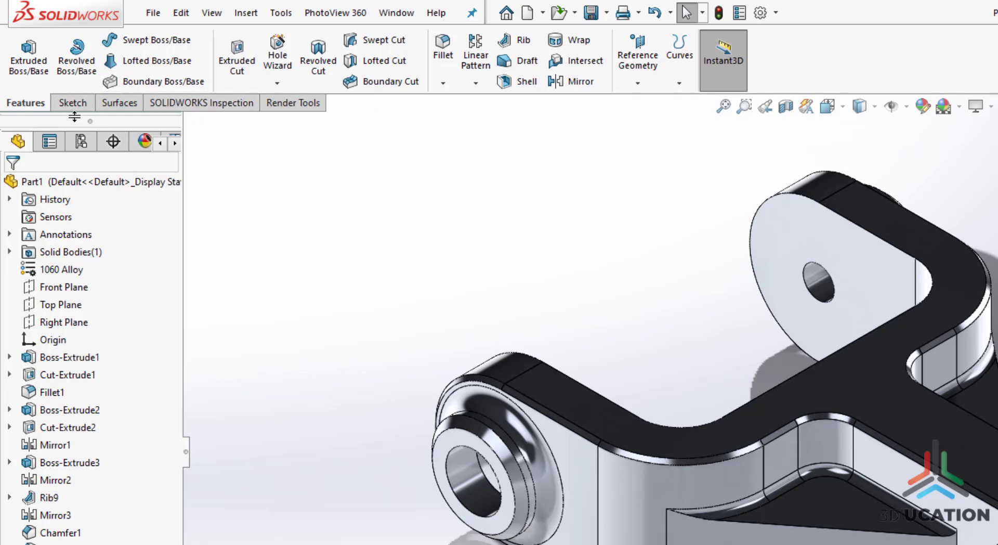
right_click(22, 110)
mouse_move(111, 155)
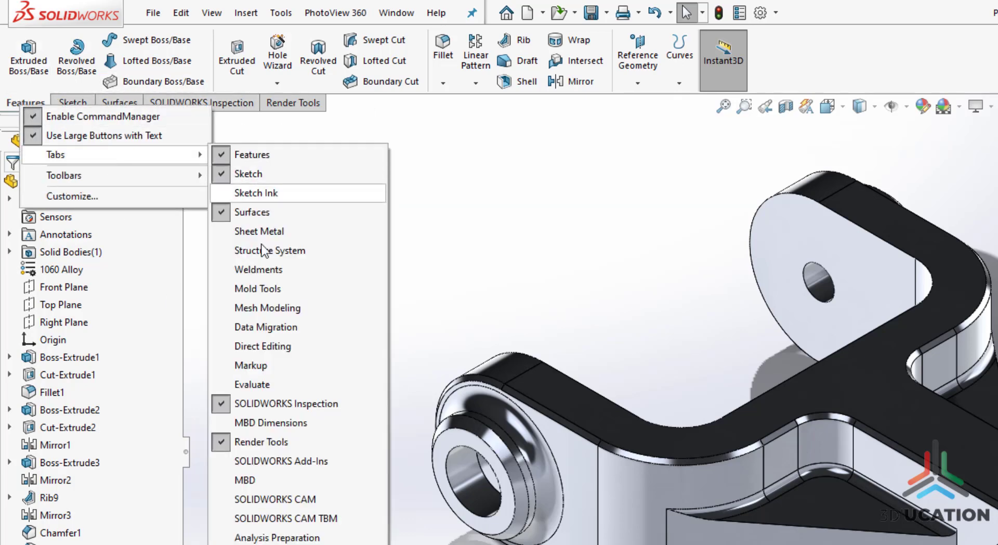
left_click(252, 385)
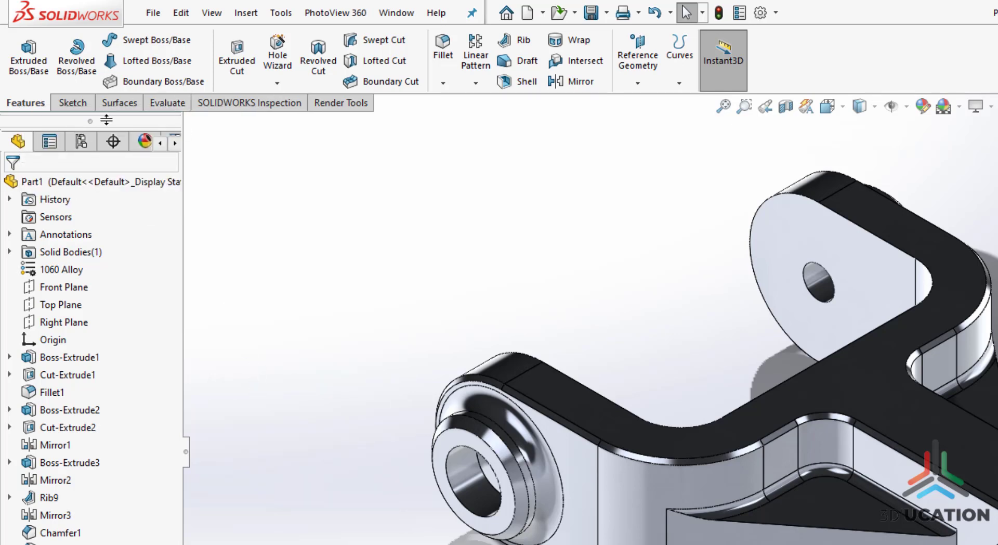
Step: Calculate the mass properties of the part and check its mass in grams
left_click(163, 106)
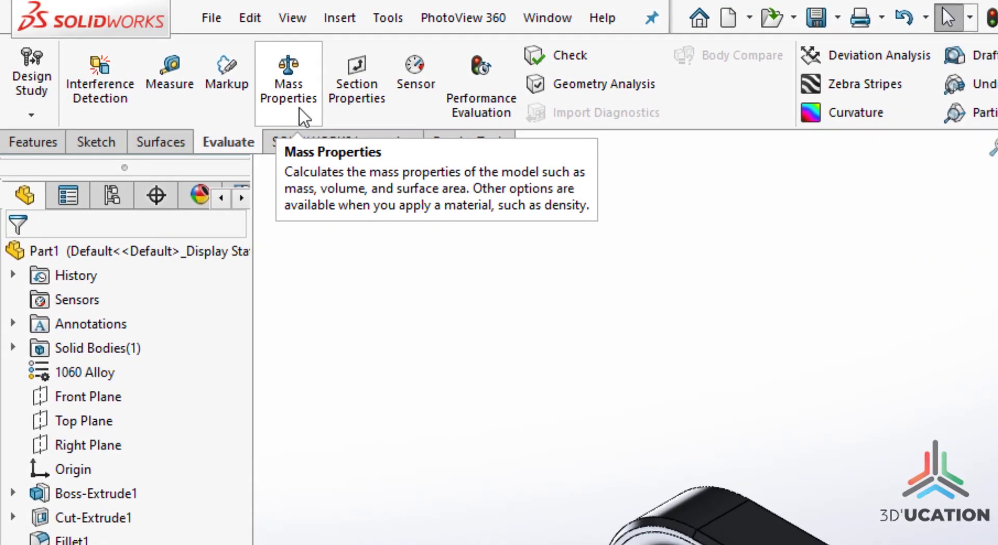
left_click(305, 108)
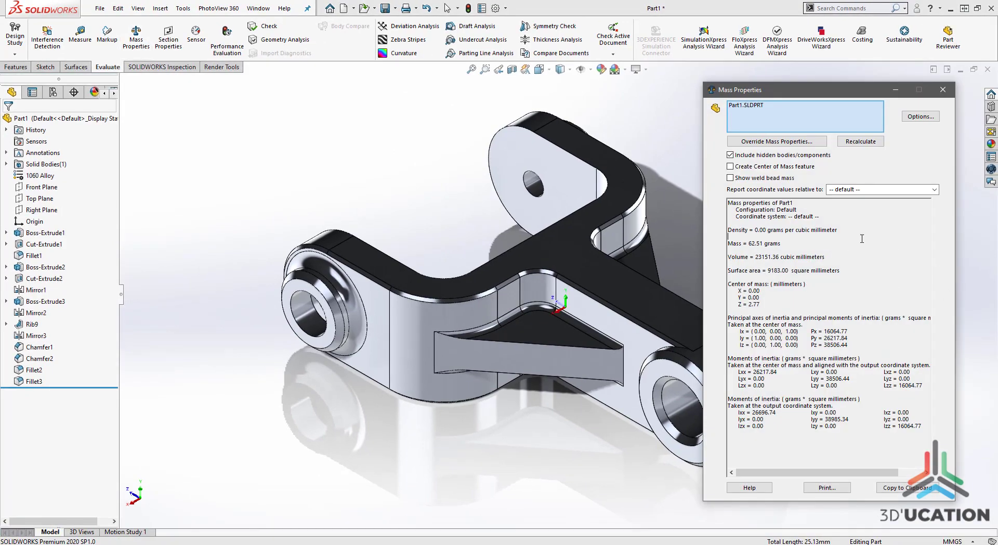
left_click_drag(785, 241, 714, 241)
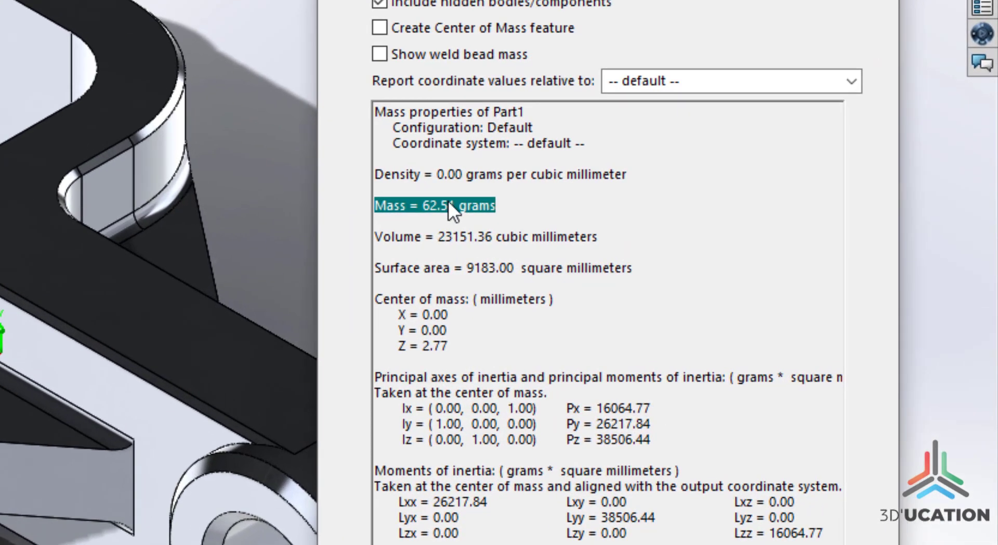
left_click(747, 242)
left_click(515, 206)
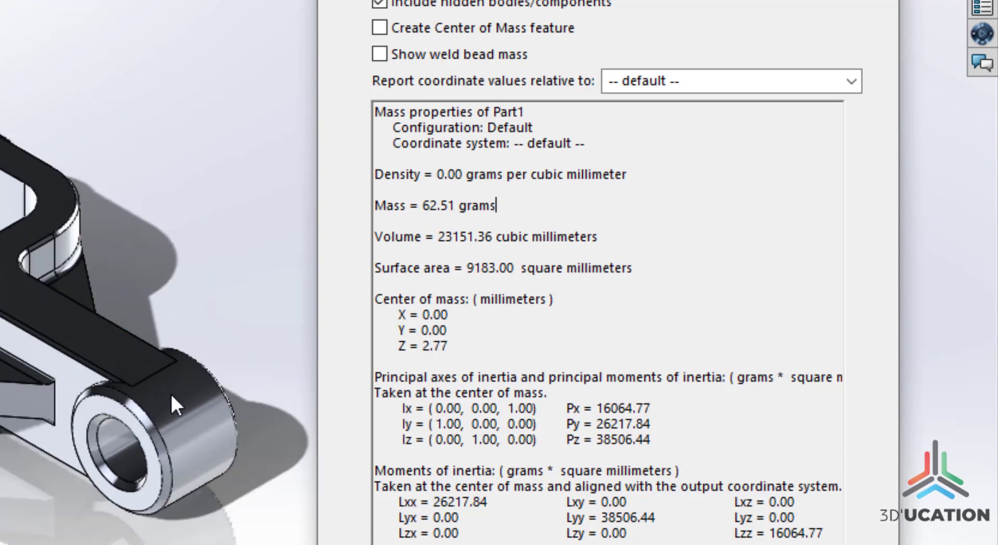
scroll(192, 444, "down", 3)
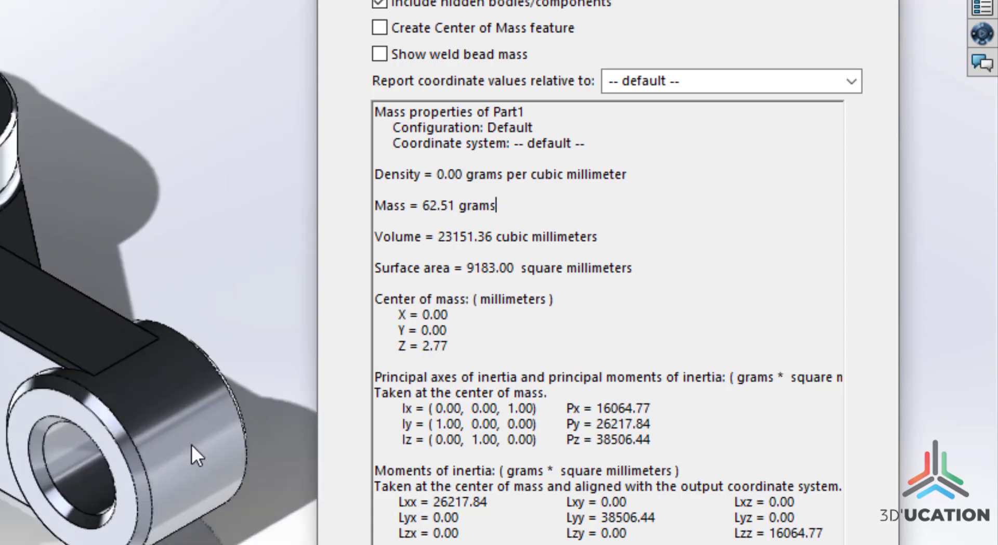
middle_click_drag(191, 445, 208, 422)
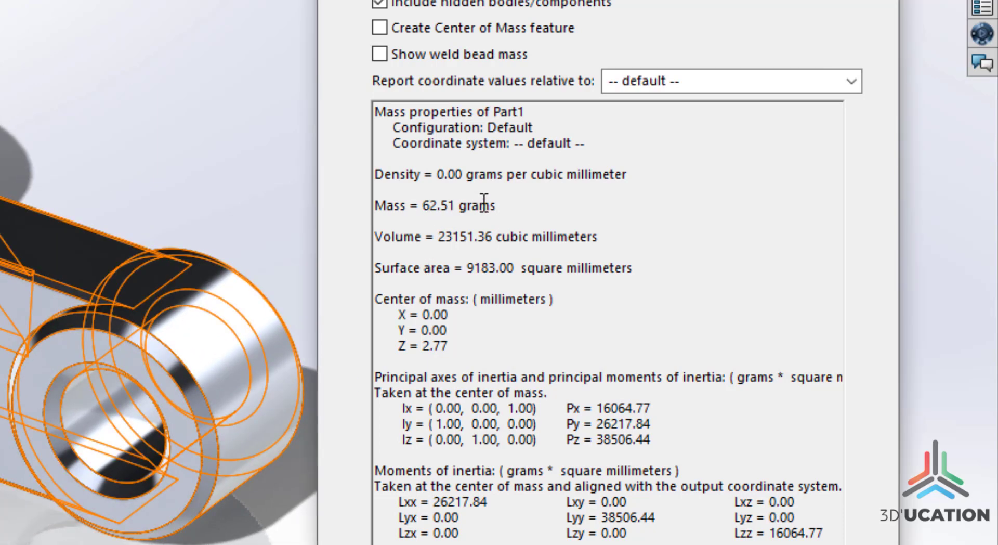
left_click_drag(508, 201, 407, 191)
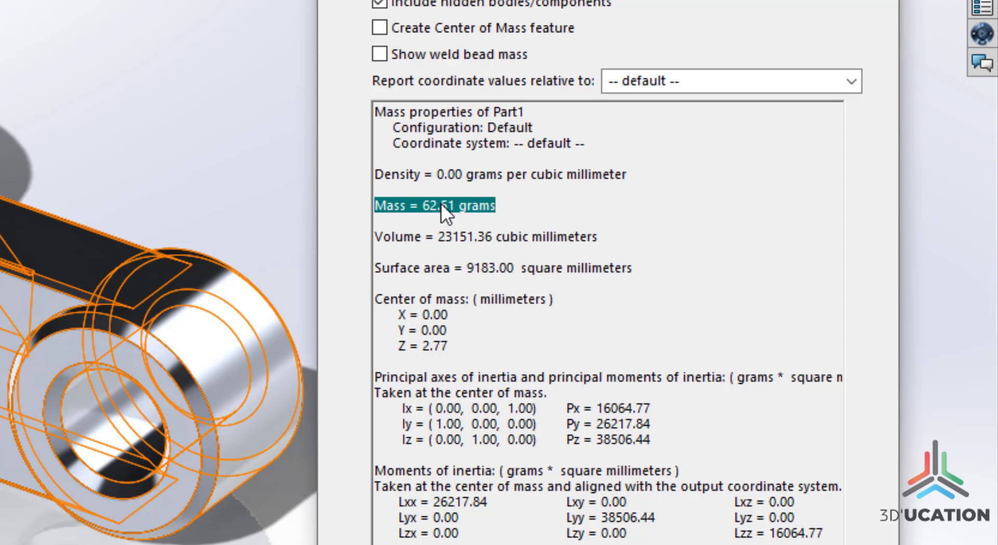
left_click(543, 209)
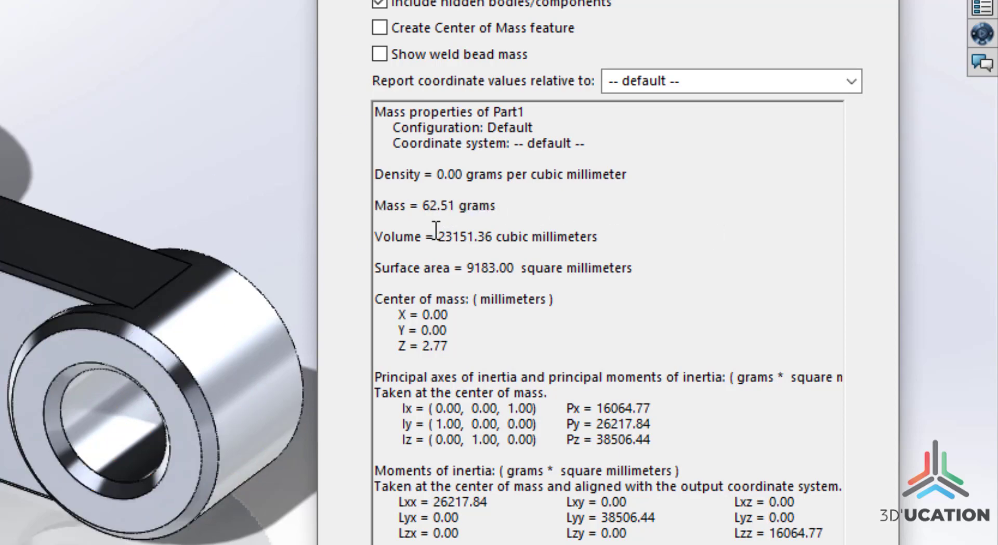